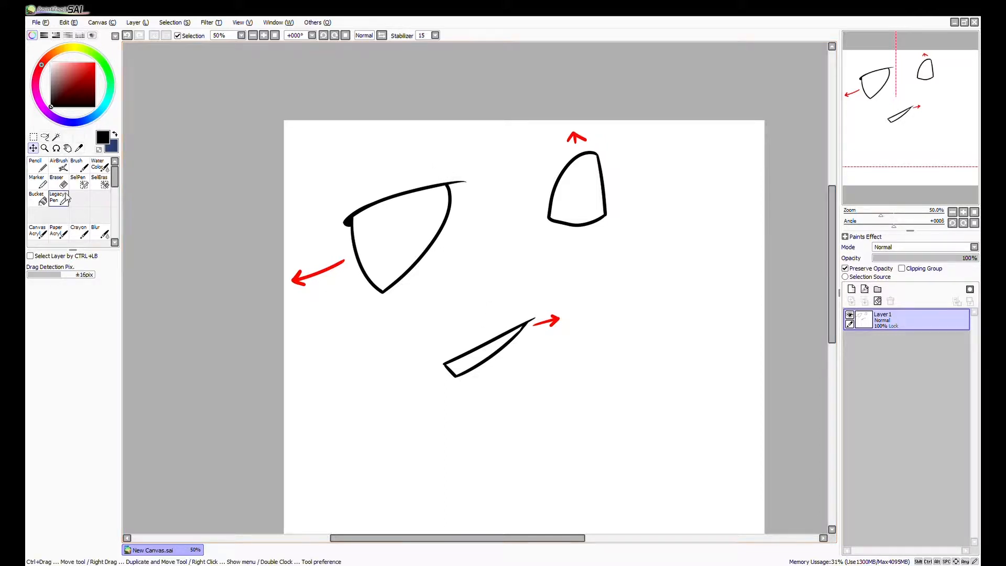
Choose the Pencil and add a new layer beneath the line-art layer.
key(n)
click(851, 289)
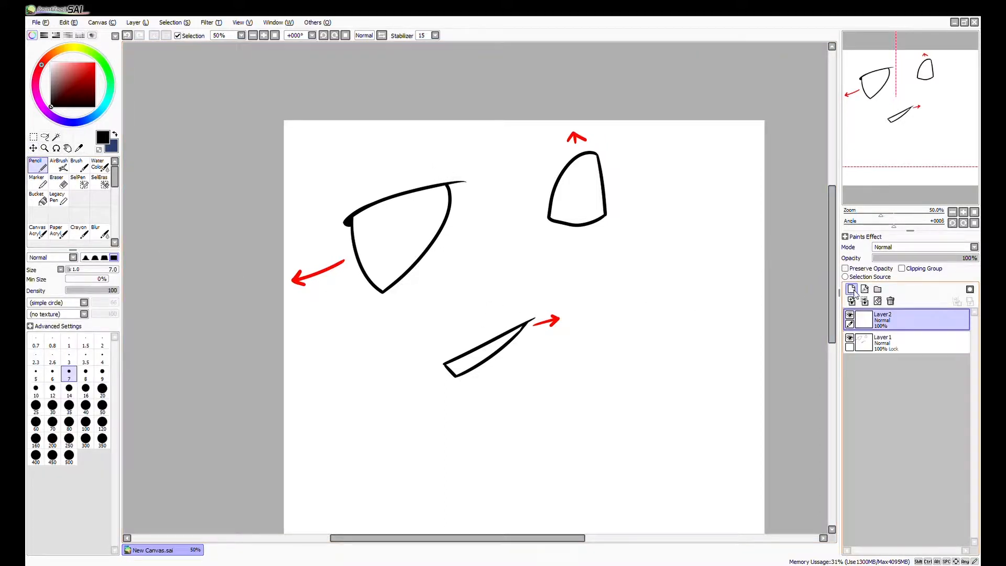
drag(691, 402, 672, 383)
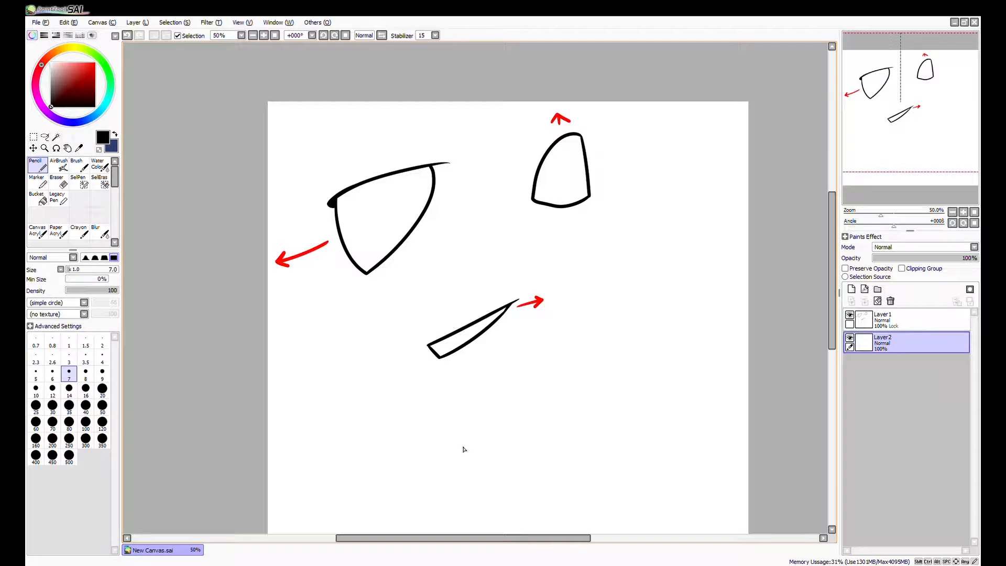
mouse_move(492, 302)
mouse_down()
mouse_move(496, 368)
mouse_move(519, 319)
mouse_move(439, 364)
mouse_move(483, 359)
mouse_up()
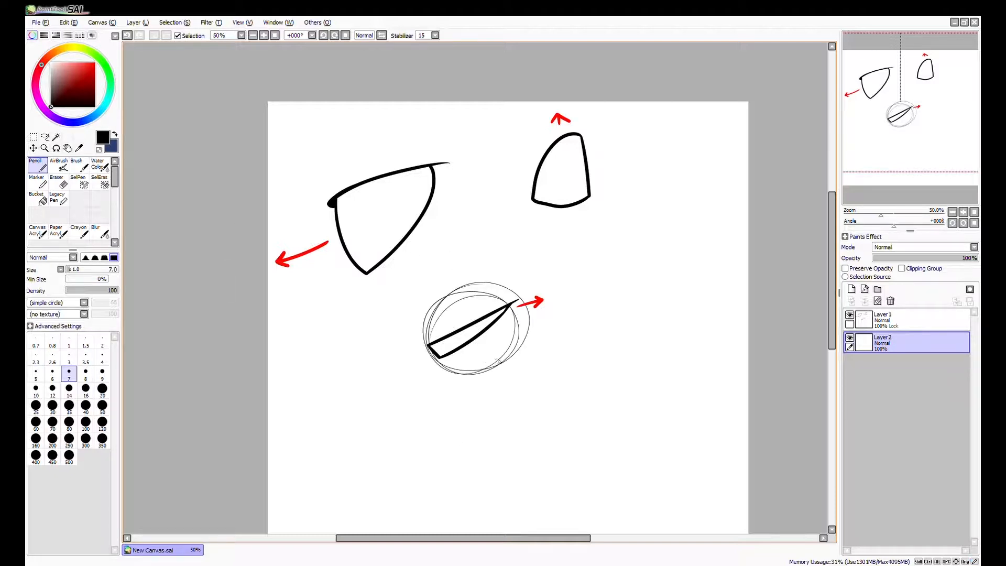
key(ctrl+z)
key(ctrl+z)
key(ctrl+z)
key(ctrl+z)
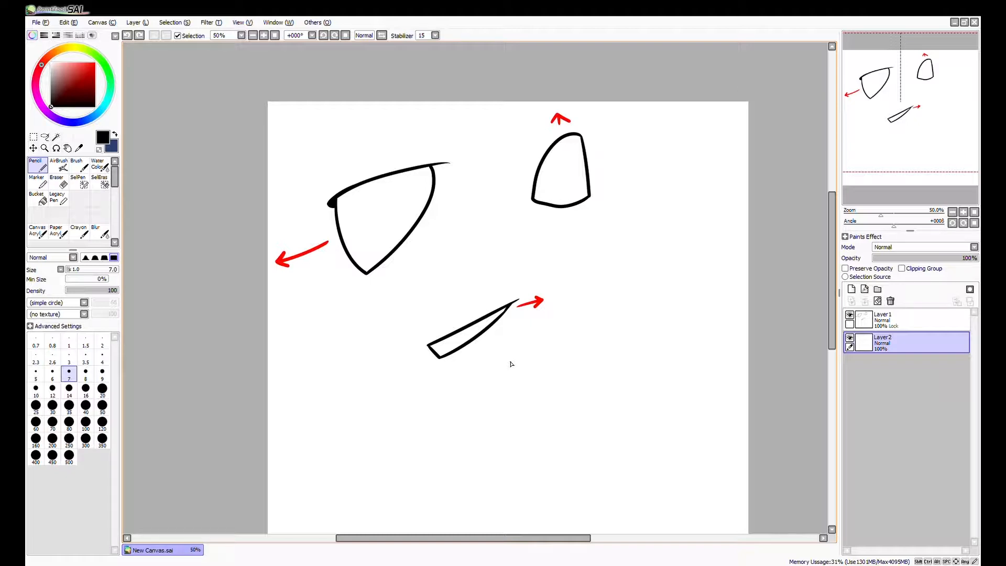
Set the drawing colour to a saturated orange.
drag(572, 438, 578, 429)
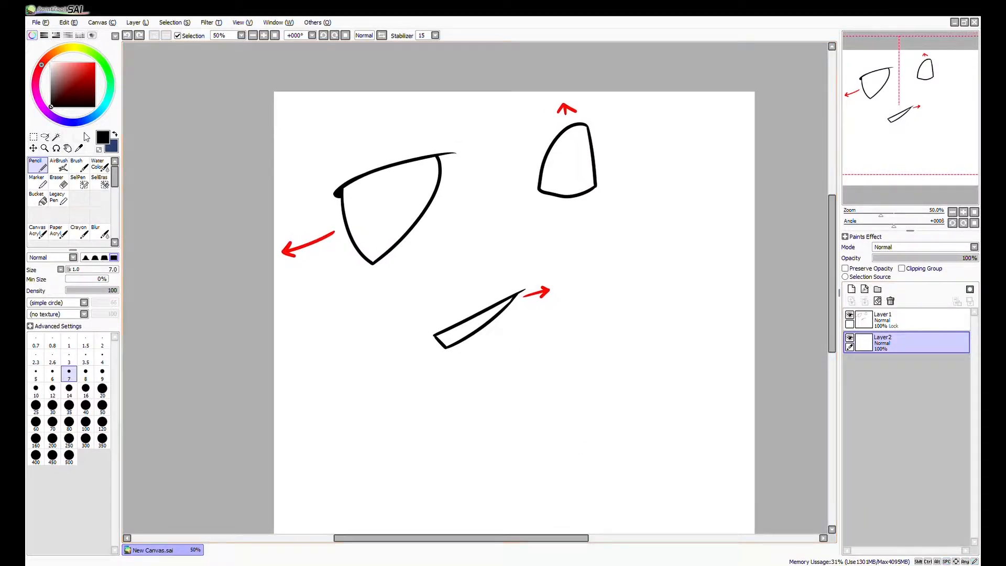
click(61, 50)
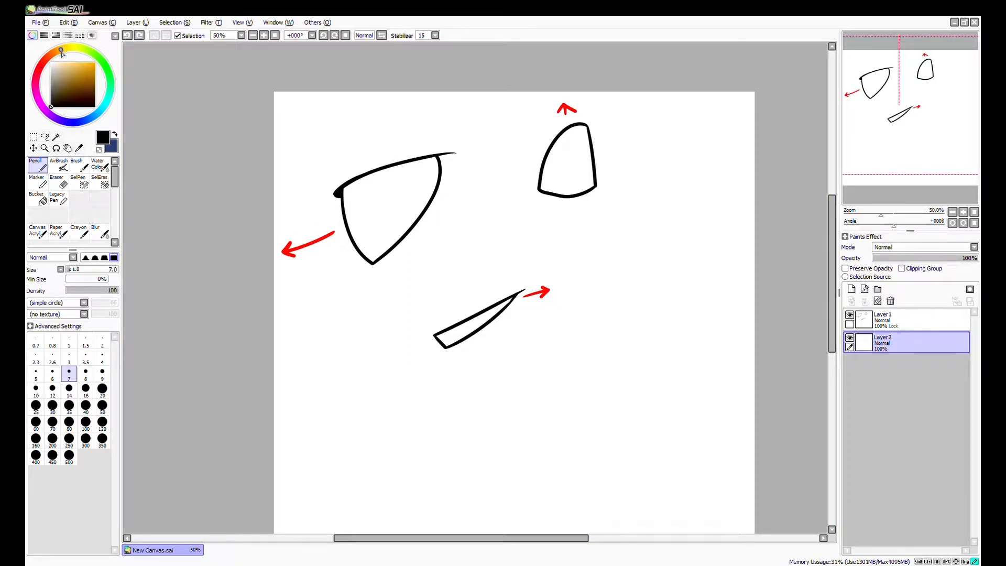
click(95, 63)
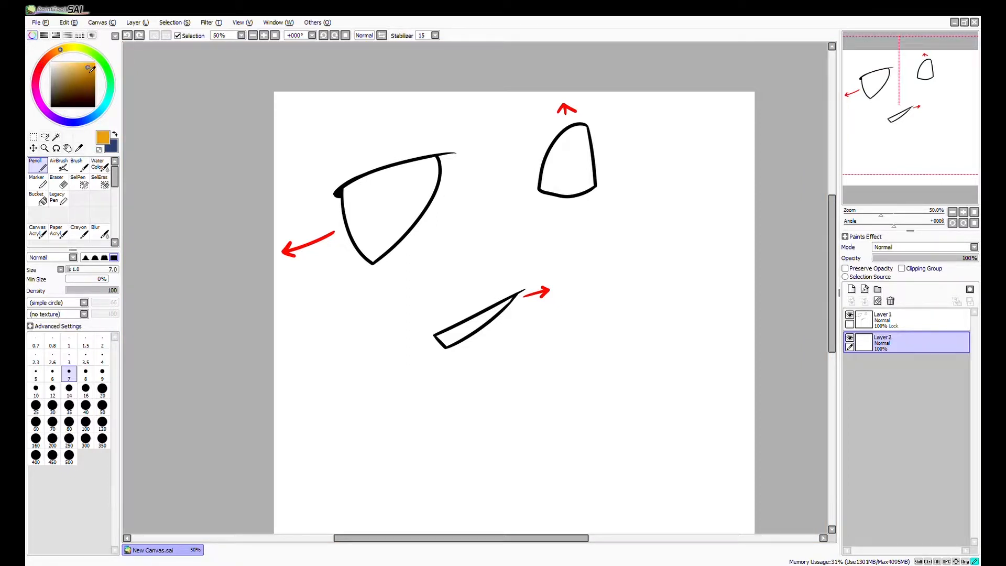
Select the inside of the large eye outline from the line-art layer with the Magic Wand, keeping Layer2 for painting.
click(56, 137)
click(404, 206)
drag(412, 230, 430, 250)
key(ctrl+d)
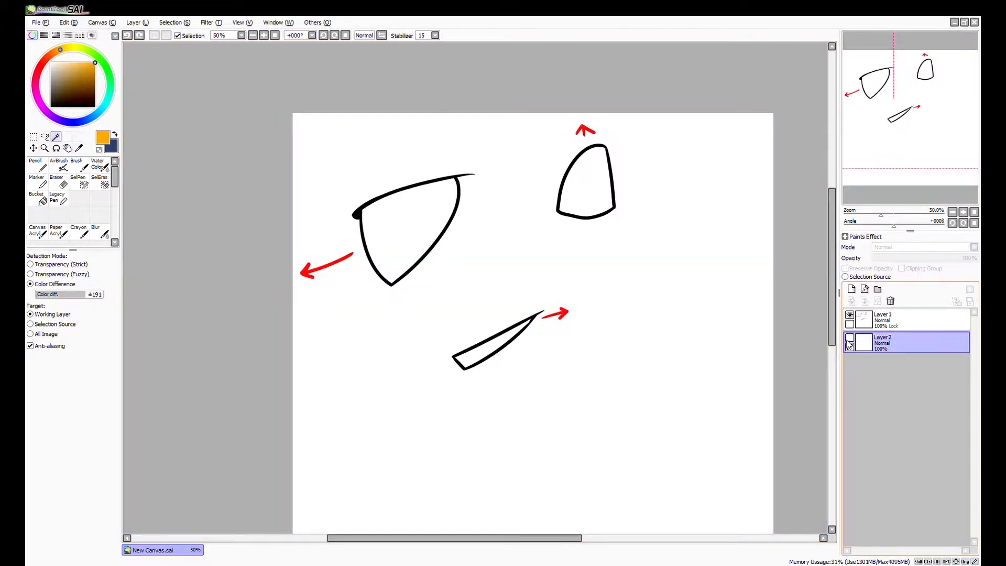
click(422, 249)
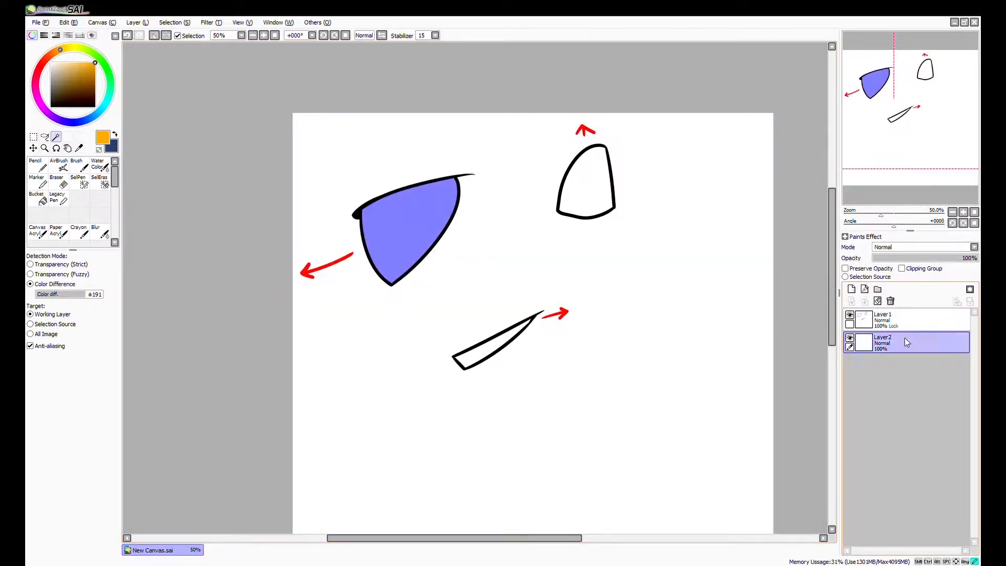
Set up the Pencil at size 100 for painting inside the selected eye.
scroll(385, 233, up, 1)
click(38, 165)
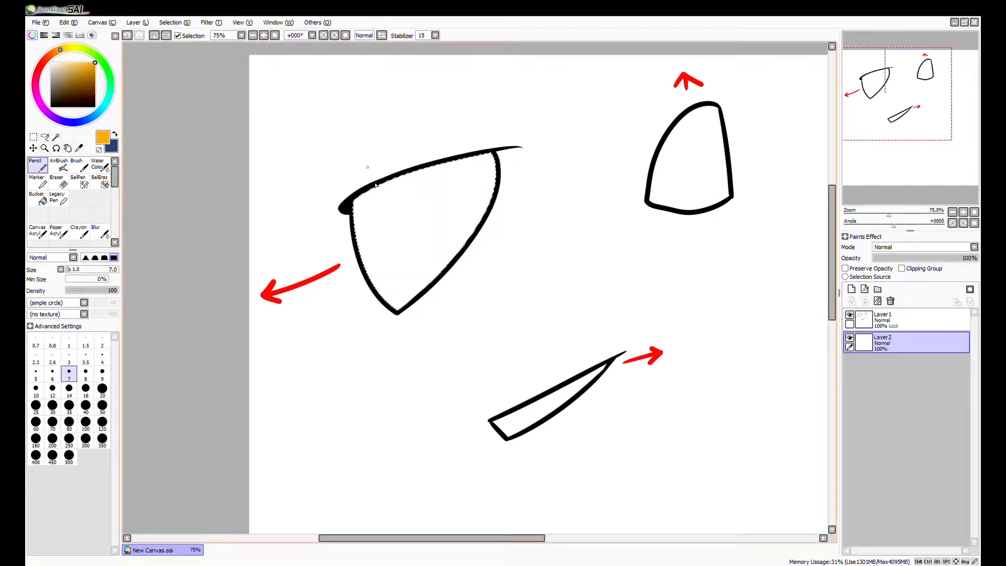
scroll(411, 199, up, 1)
click(85, 422)
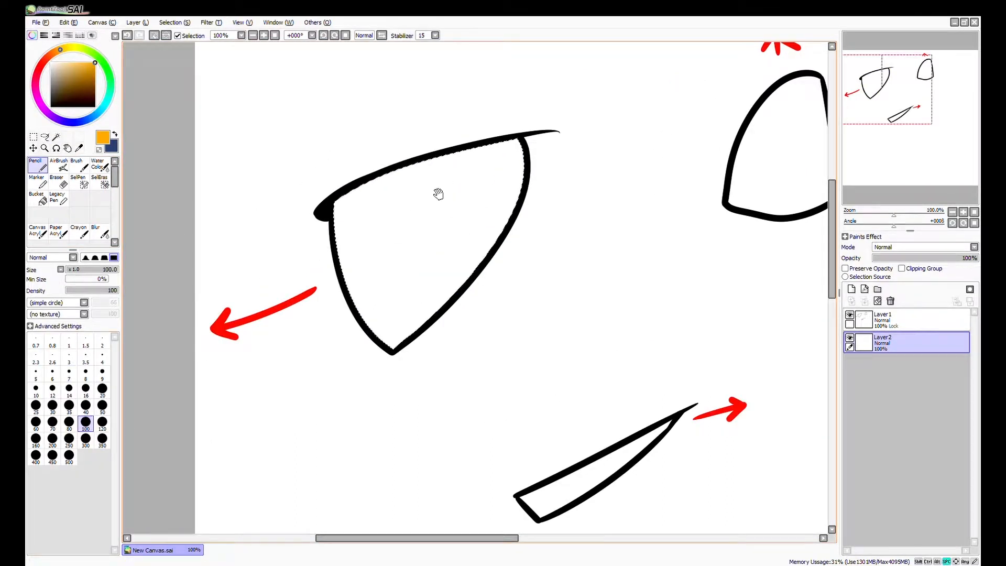
drag(438, 192, 418, 227)
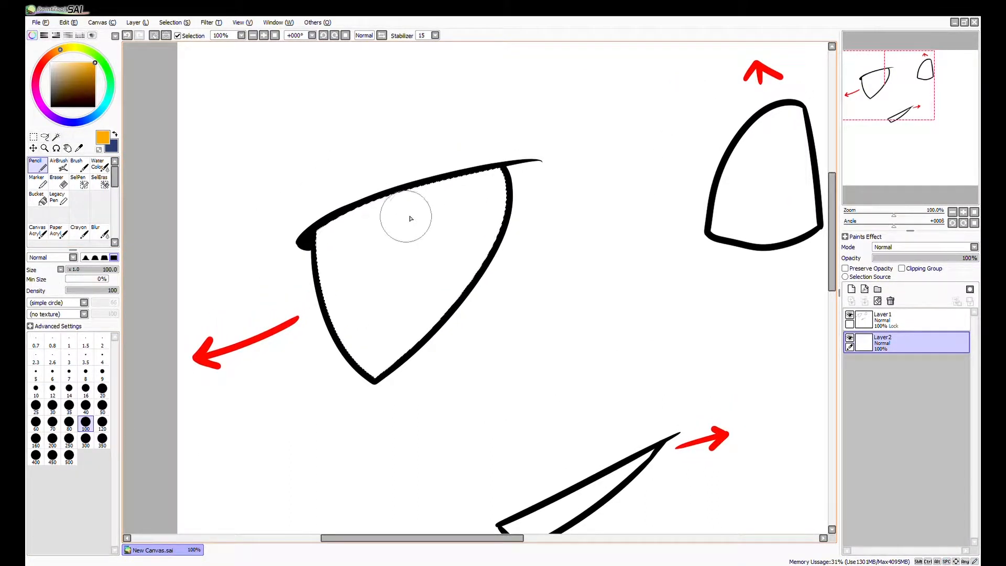
drag(378, 289, 406, 283)
mouse_move(361, 219)
mouse_down()
mouse_move(377, 231)
mouse_move(393, 366)
mouse_move(372, 305)
mouse_up()
key(ctrl+z)
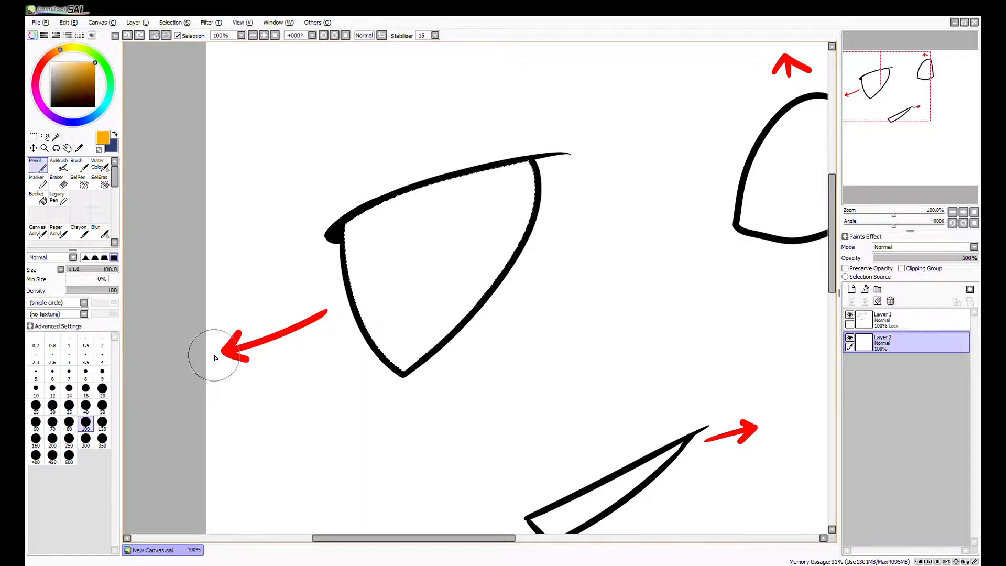
drag(339, 218, 404, 333)
key(ctrl+z)
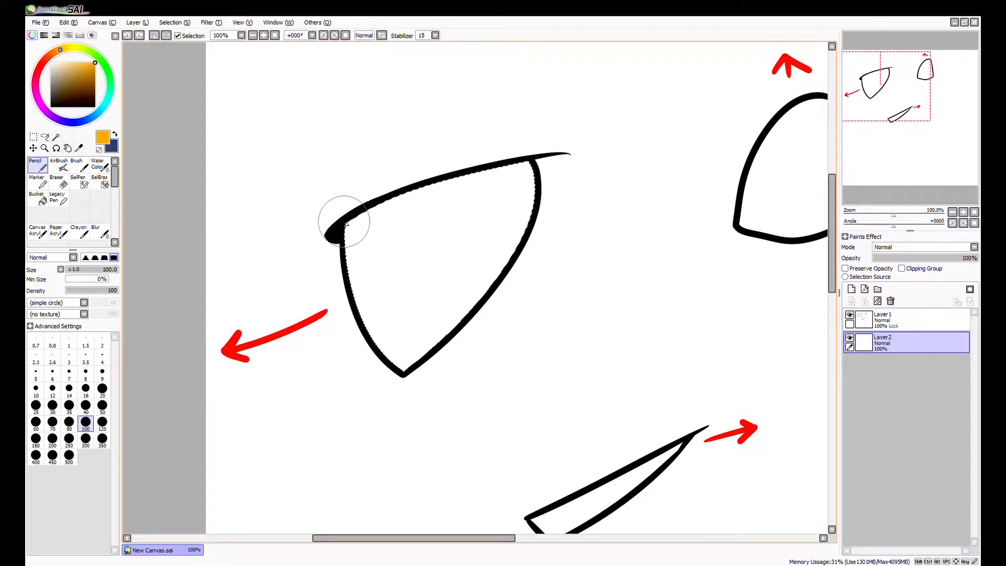
Paint a tall orange iris against the outer edge of the selected eye, curving from the upper lid to the lower point.
mouse_move(339, 219)
mouse_down()
mouse_move(406, 289)
mouse_move(401, 378)
mouse_move(347, 253)
mouse_move(379, 350)
mouse_up()
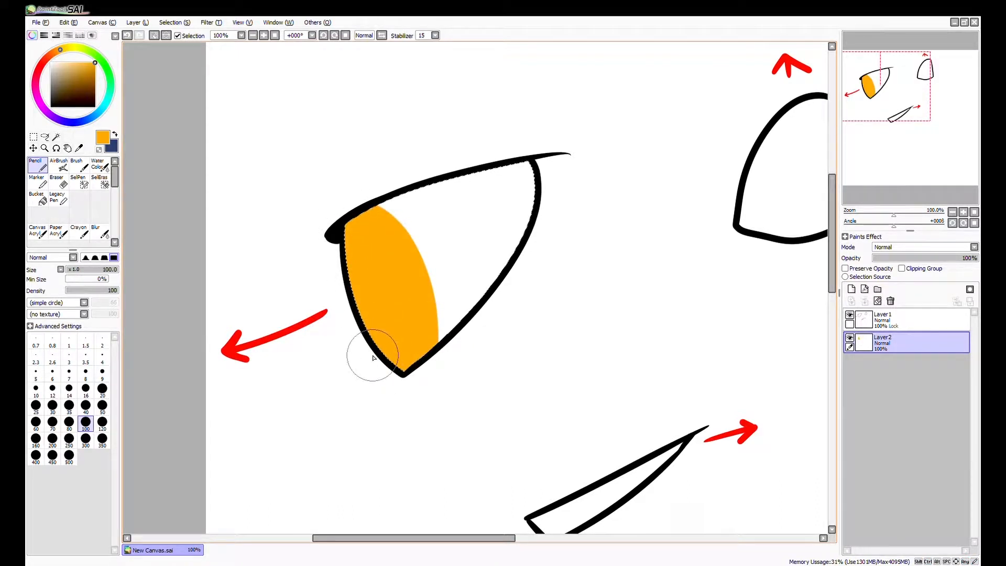
drag(449, 219, 439, 238)
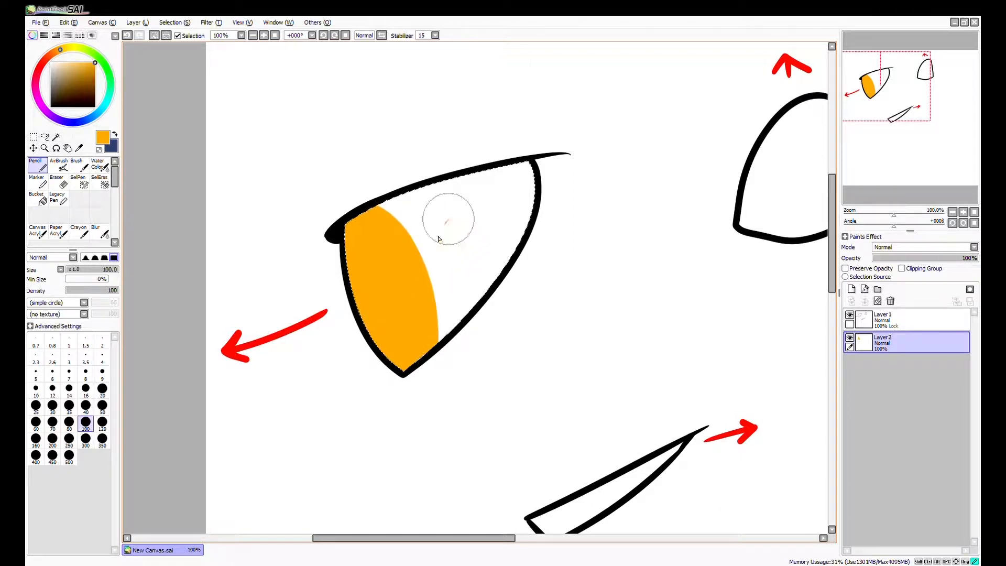
key(ctrl+z)
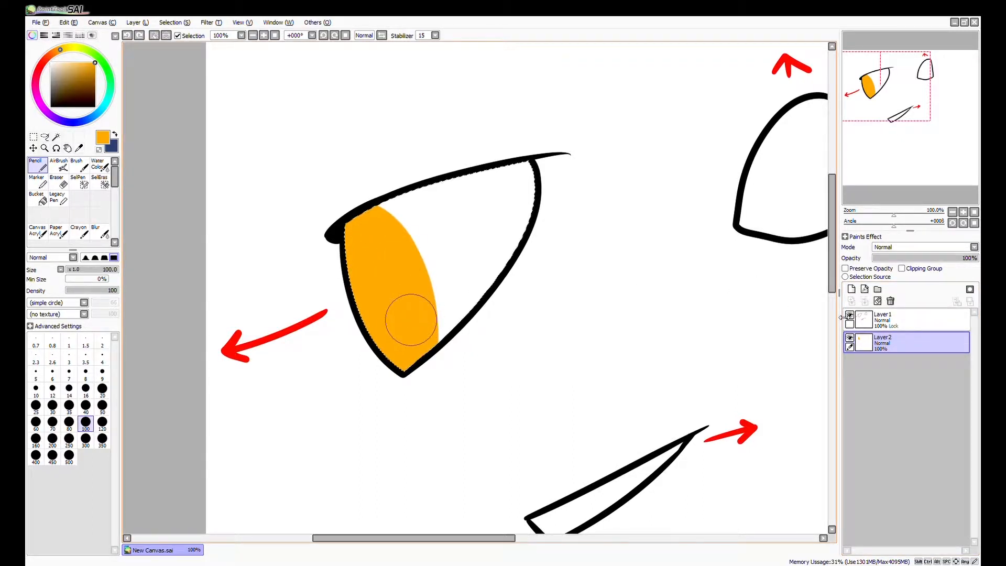
On a new layer above the iris, paint a narrow dark brown pupil along the iris's outer edge.
click(851, 289)
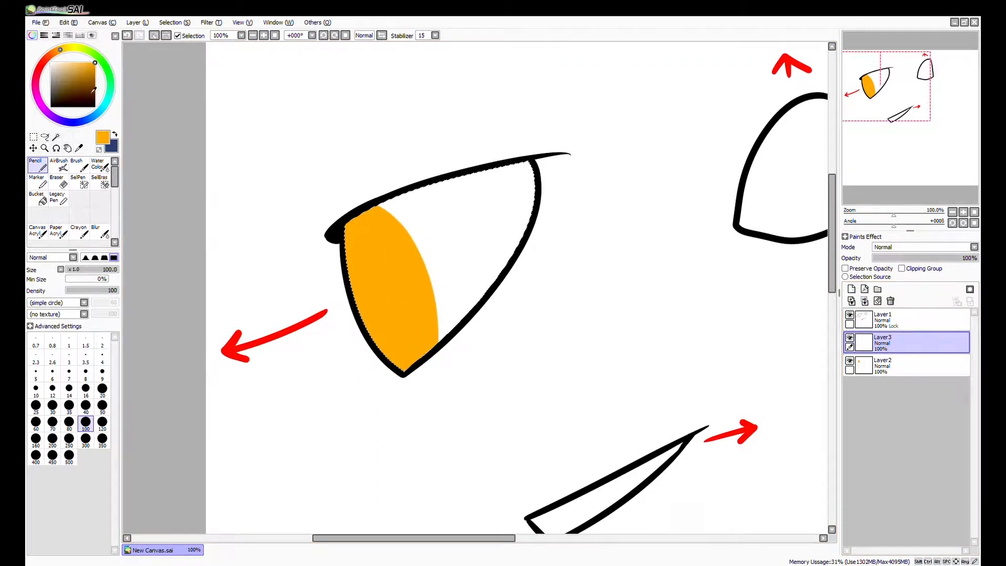
drag(97, 90, 95, 92)
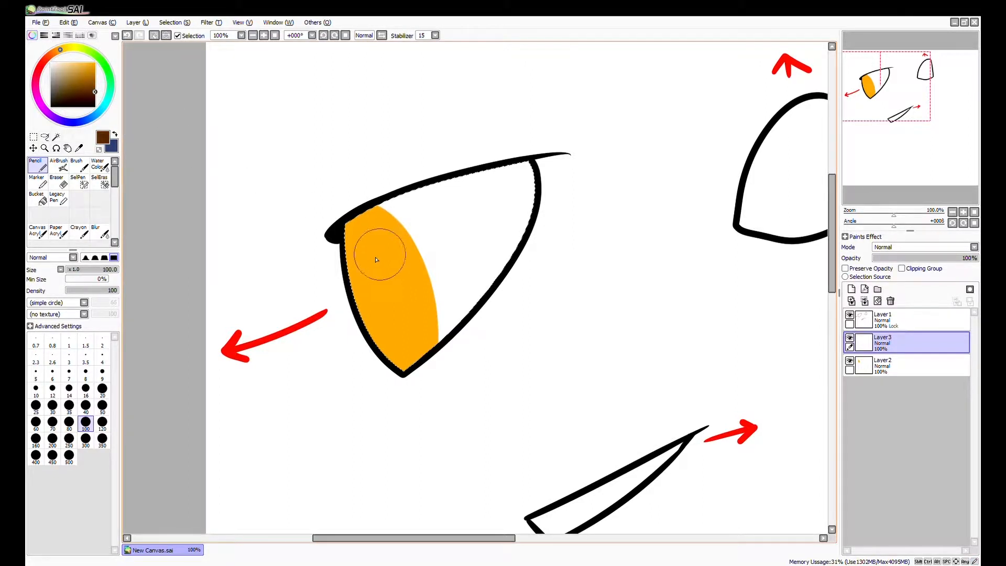
drag(343, 240, 402, 378)
key(ctrl+z)
drag(345, 234, 390, 345)
key(ctrl+z)
drag(338, 244, 391, 332)
key(ctrl+z)
mouse_move(333, 261)
mouse_down()
mouse_move(407, 365)
mouse_move(358, 303)
mouse_move(392, 359)
mouse_up()
key(ctrl+z)
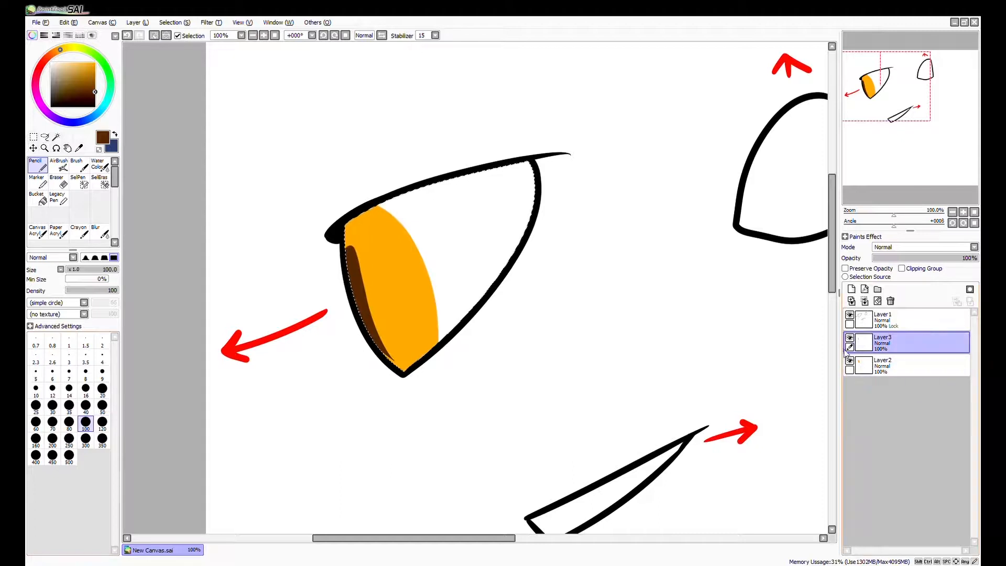
Add a new layer in Luminosity mode and paint the bottom of the iris with the orange sampled from it.
click(851, 288)
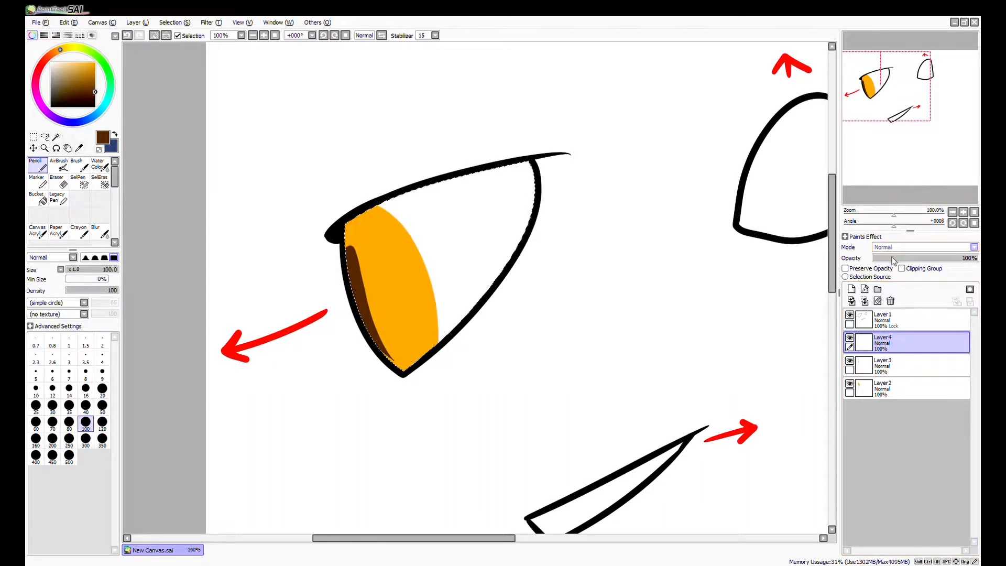
click(891, 289)
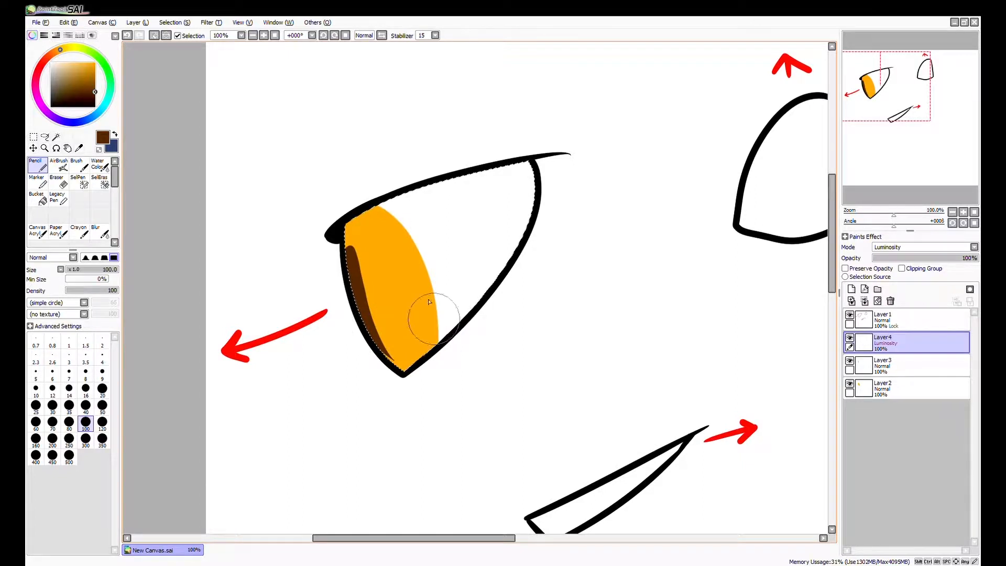
alt+click(392, 292)
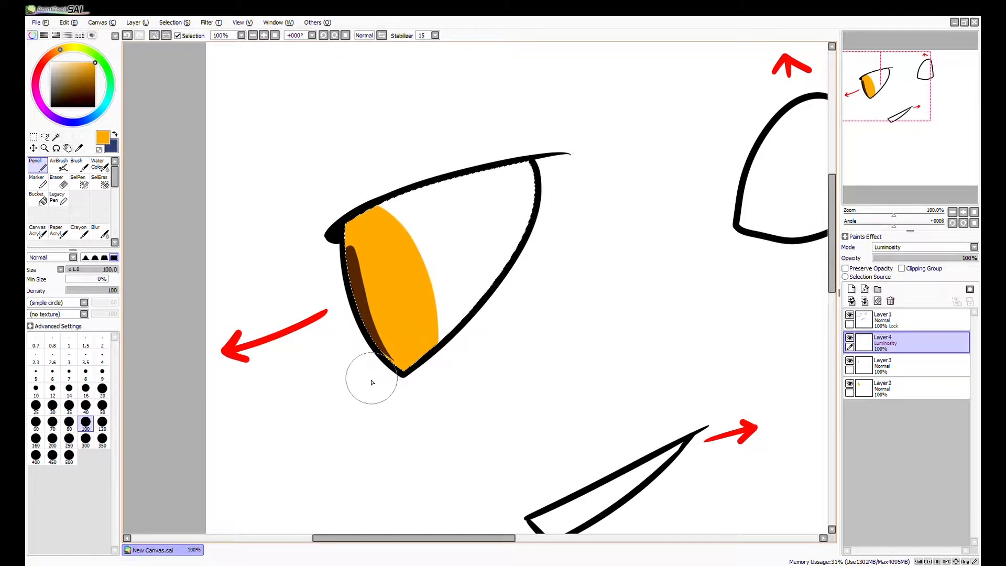
drag(372, 376, 468, 320)
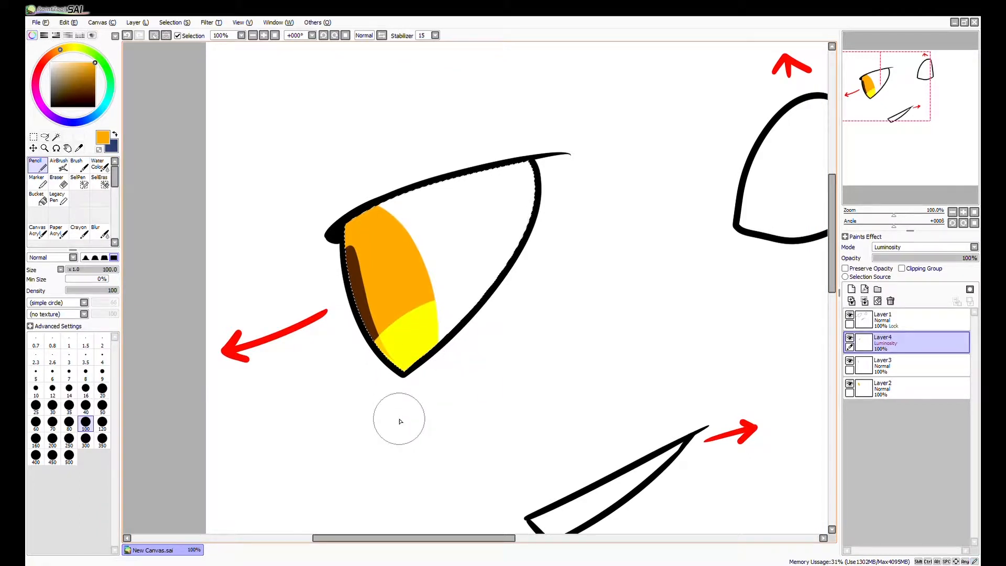
Blend the upper edge of the yellow glow into the orange iris with the Water Color brush at size 80.
click(97, 164)
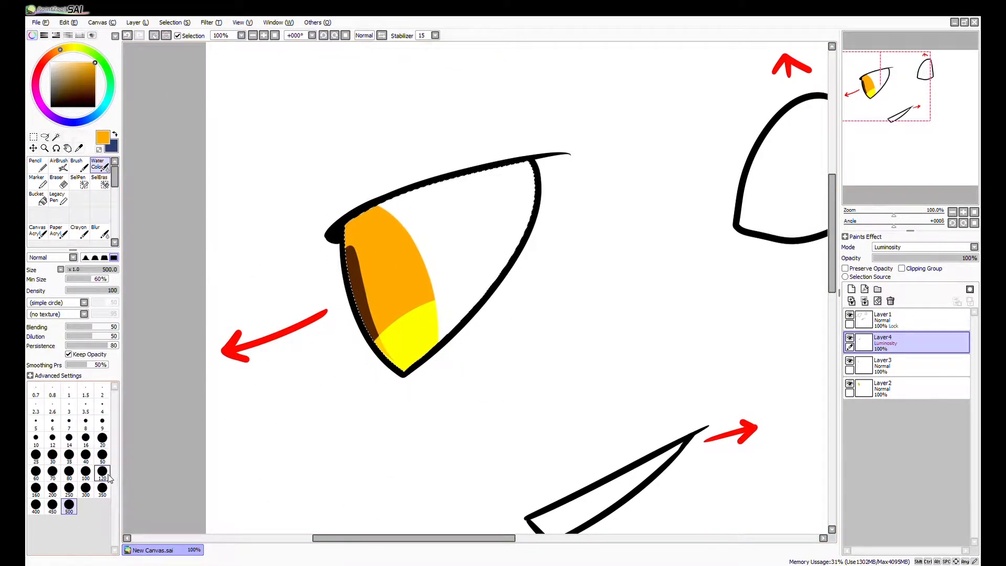
click(86, 454)
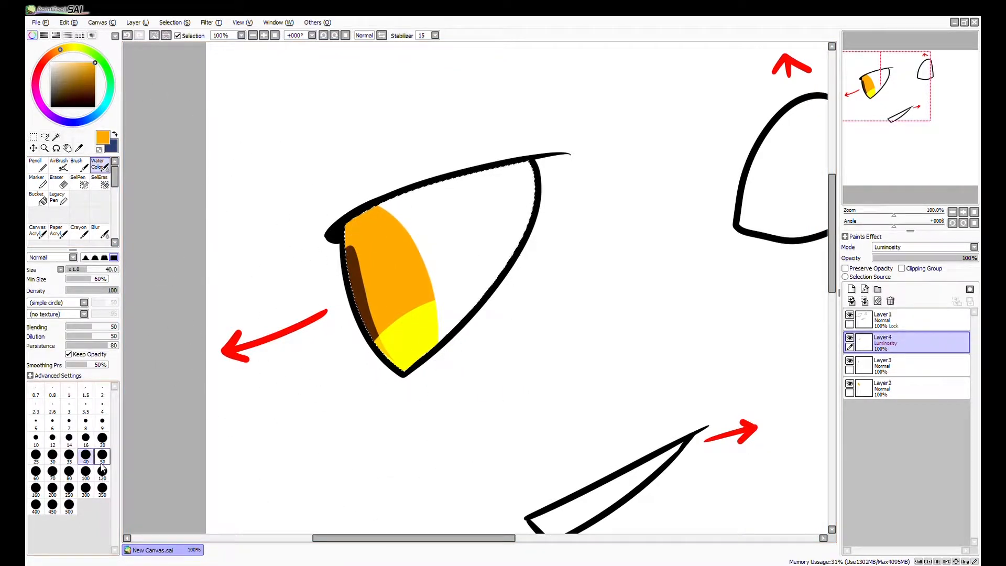
click(68, 470)
mouse_move(426, 314)
mouse_down()
mouse_move(374, 356)
mouse_move(378, 329)
mouse_move(408, 317)
mouse_up()
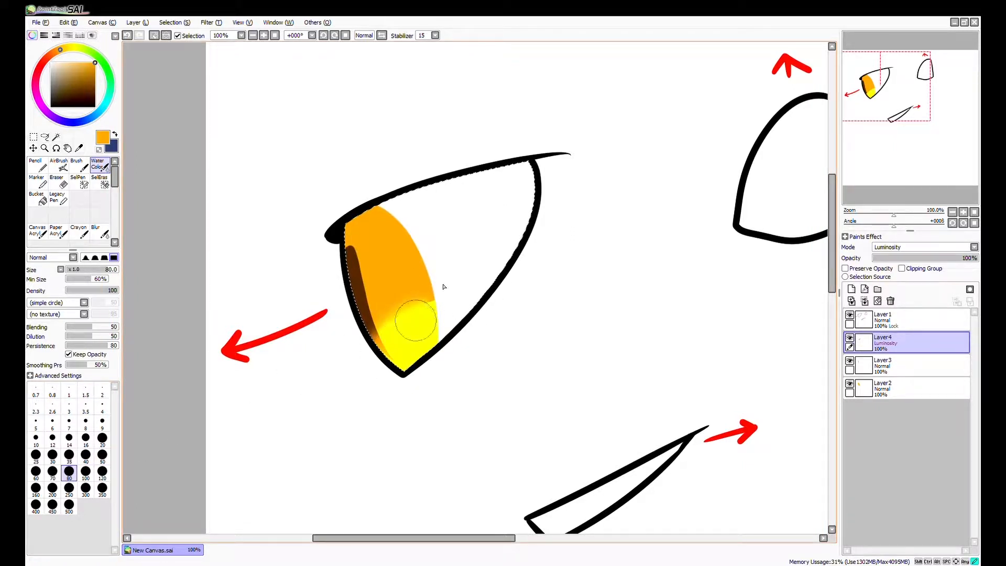
mouse_move(465, 294)
mouse_down()
mouse_move(438, 321)
mouse_move(397, 323)
mouse_move(398, 303)
mouse_move(368, 322)
mouse_move(386, 343)
mouse_move(416, 314)
mouse_move(446, 306)
mouse_move(468, 318)
mouse_move(393, 337)
mouse_move(368, 327)
mouse_move(438, 275)
mouse_up()
key(space)
drag(444, 426, 424, 415)
Paint a pale orange highlight on the iris's lower tip with the Pencil and blend it upward with the Water Color brush.
click(37, 165)
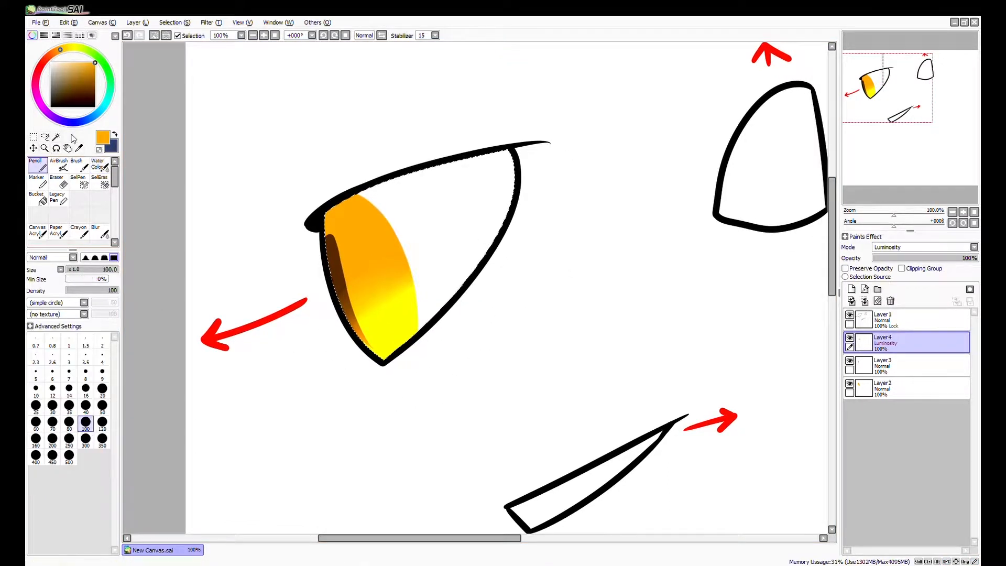
drag(74, 74, 72, 62)
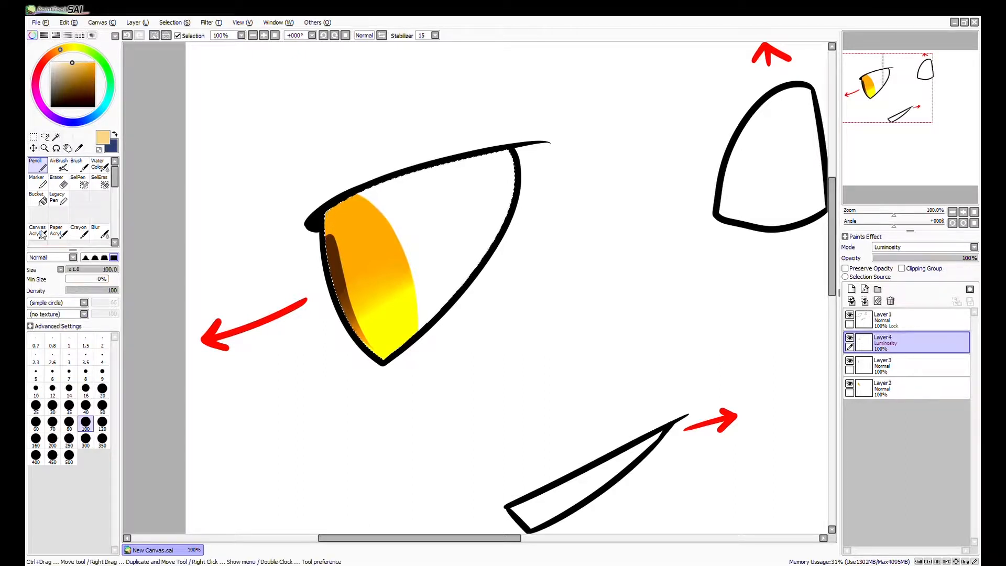
drag(391, 367, 378, 356)
drag(418, 326, 404, 343)
key(ctrl+z)
mouse_move(372, 381)
mouse_down()
mouse_move(441, 310)
mouse_move(469, 303)
mouse_up()
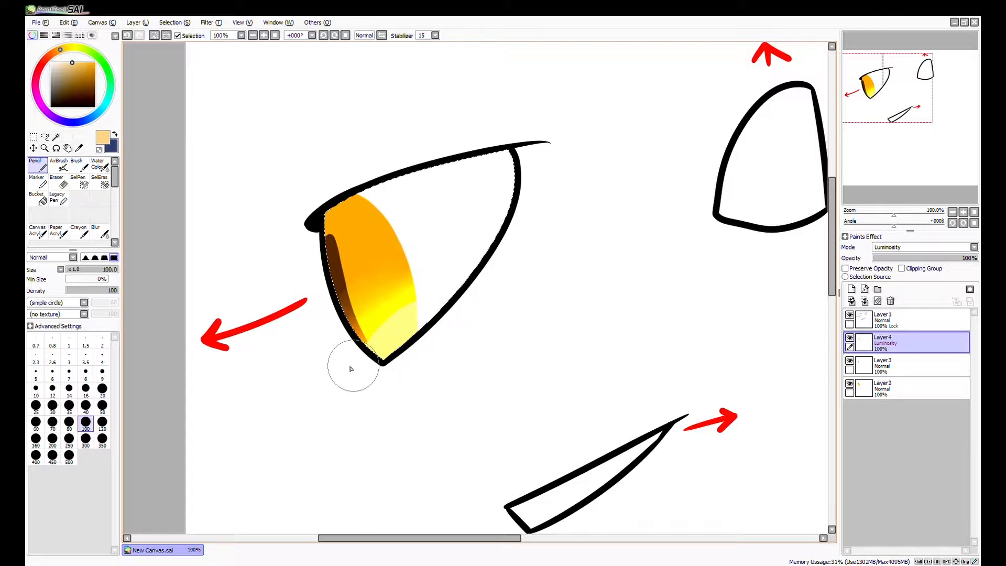
click(98, 166)
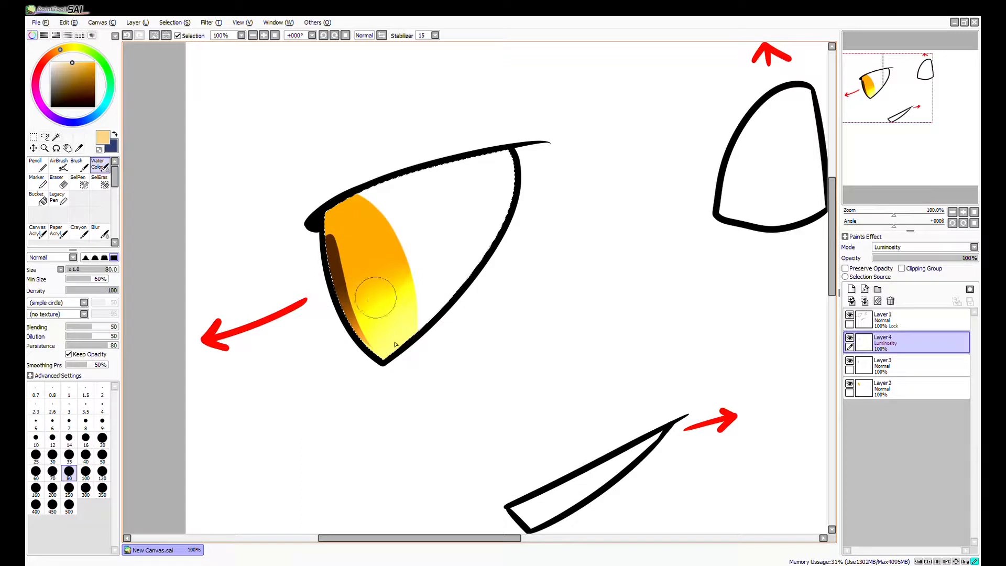
Paint the lowest part of the iris and pupil white with the Pencil.
key(n)
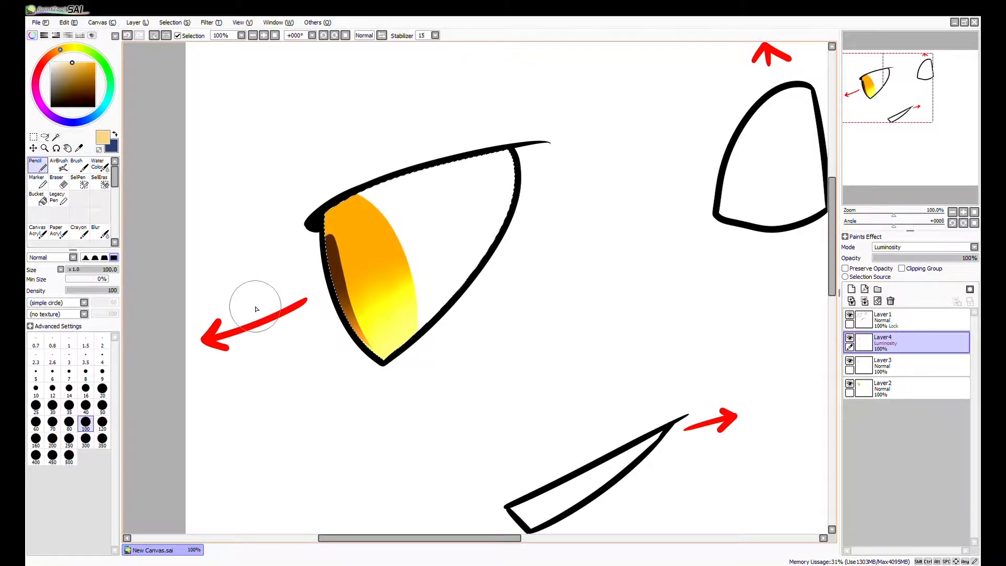
drag(71, 78, 51, 62)
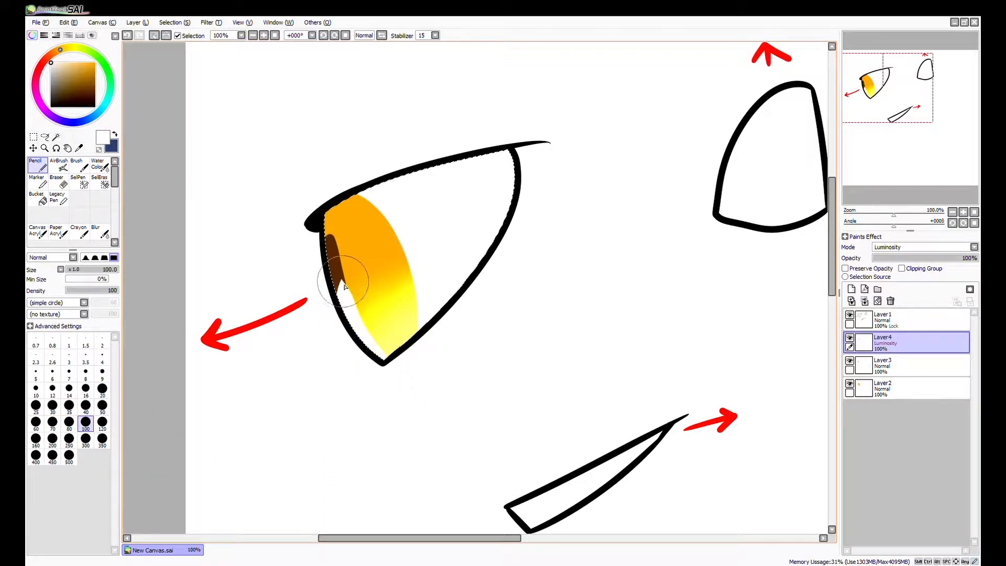
drag(394, 360, 445, 321)
key(ctrl+z)
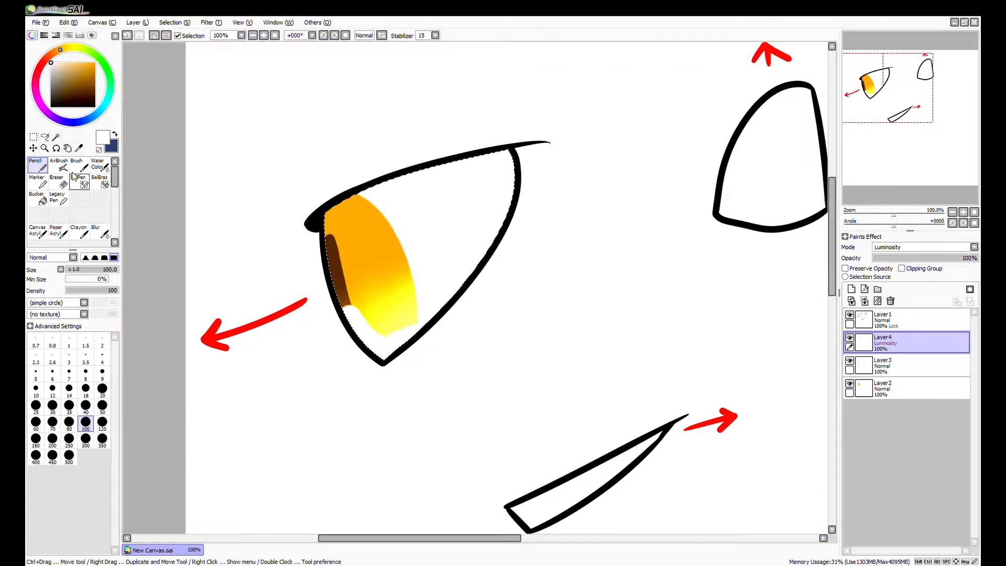
Blend the white area's upper edge into the yellow glow and the pupil with the Water Color brush.
click(98, 164)
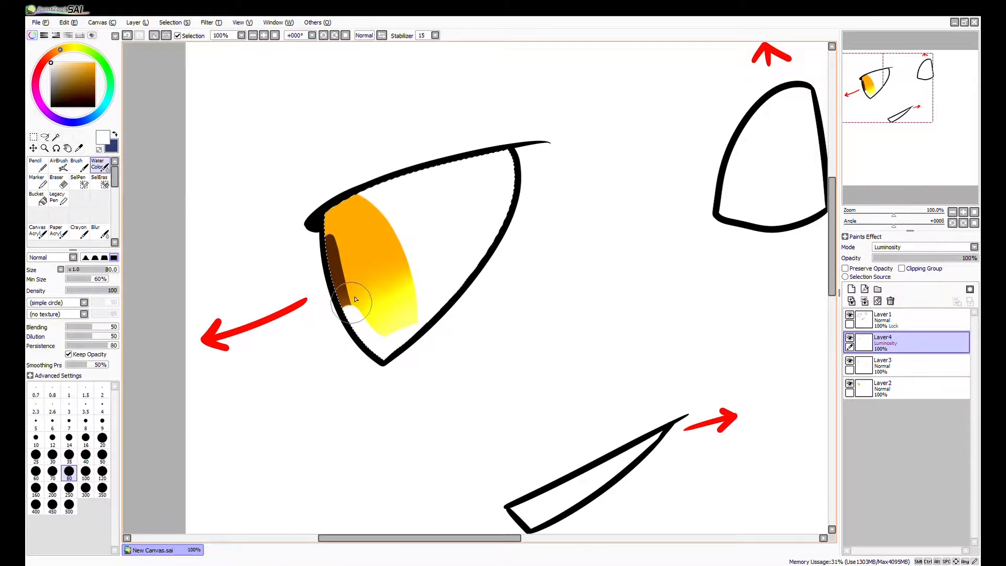
drag(403, 332, 439, 304)
mouse_move(336, 299)
mouse_down()
mouse_move(424, 256)
mouse_move(352, 308)
mouse_move(369, 302)
mouse_up()
drag(519, 414, 526, 433)
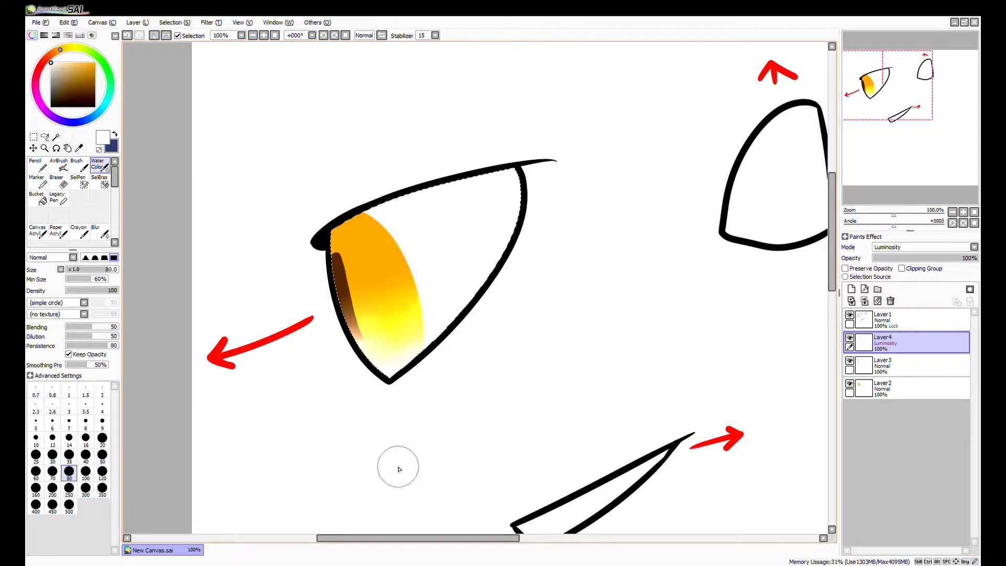
Add a new layer above the luminosity layer, set its blending mode to Multiply, and pick the iris orange as the colour.
click(851, 288)
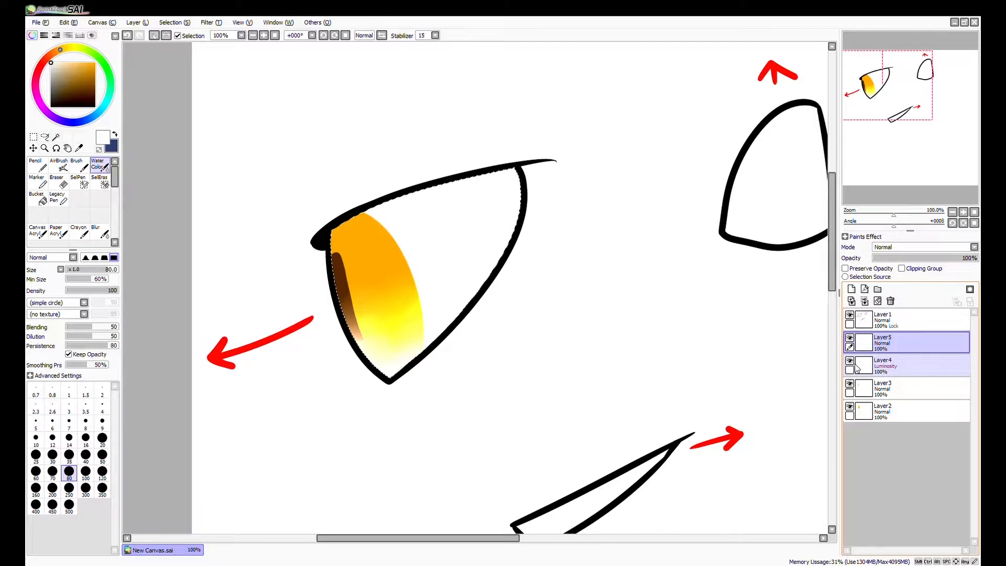
click(889, 265)
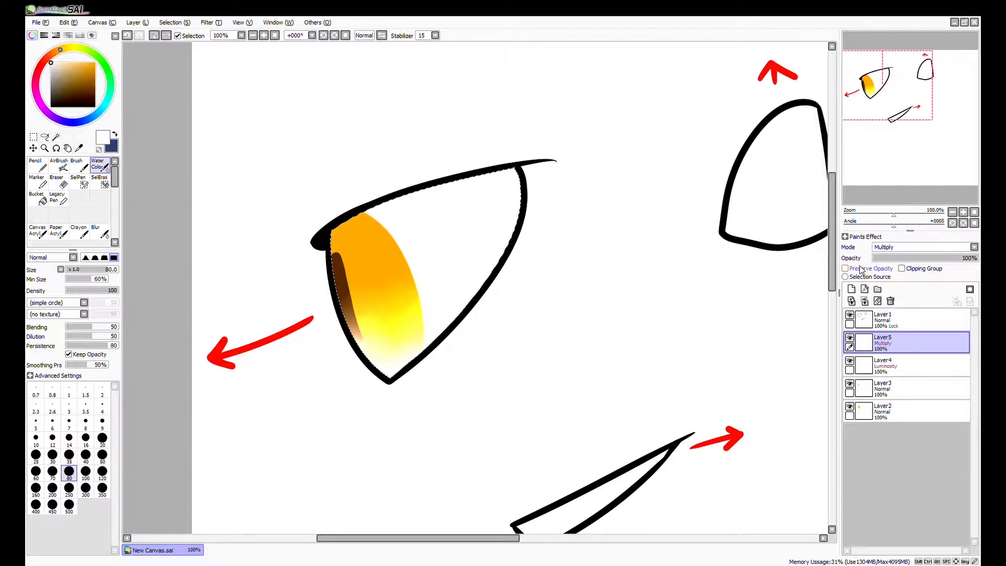
alt+click(353, 230)
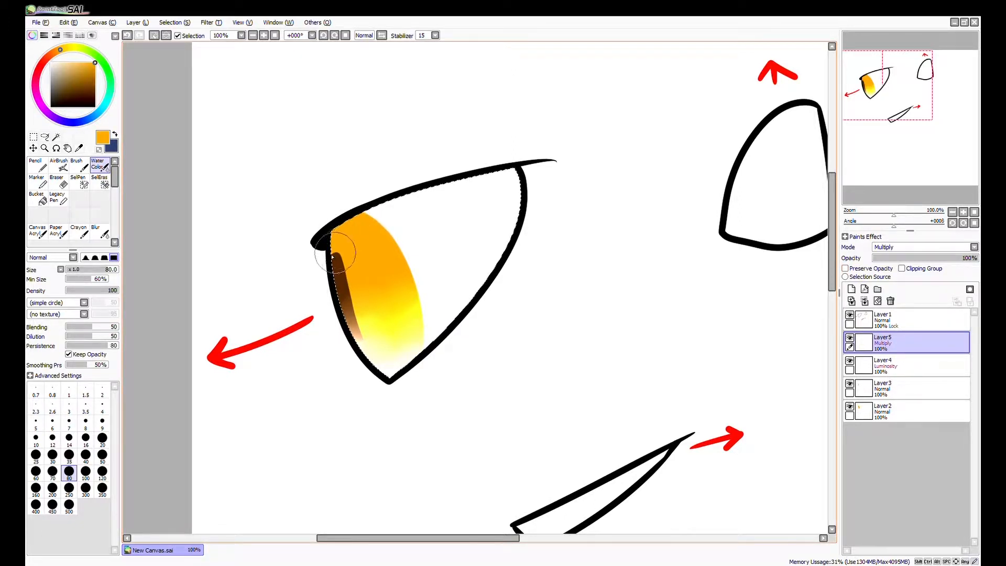
key(ctrl+z)
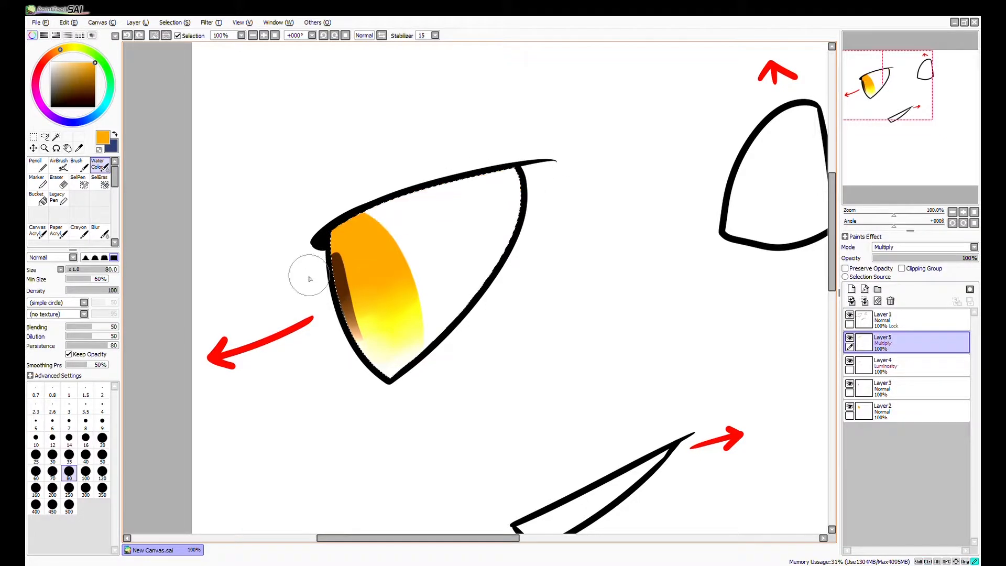
drag(476, 198, 549, 169)
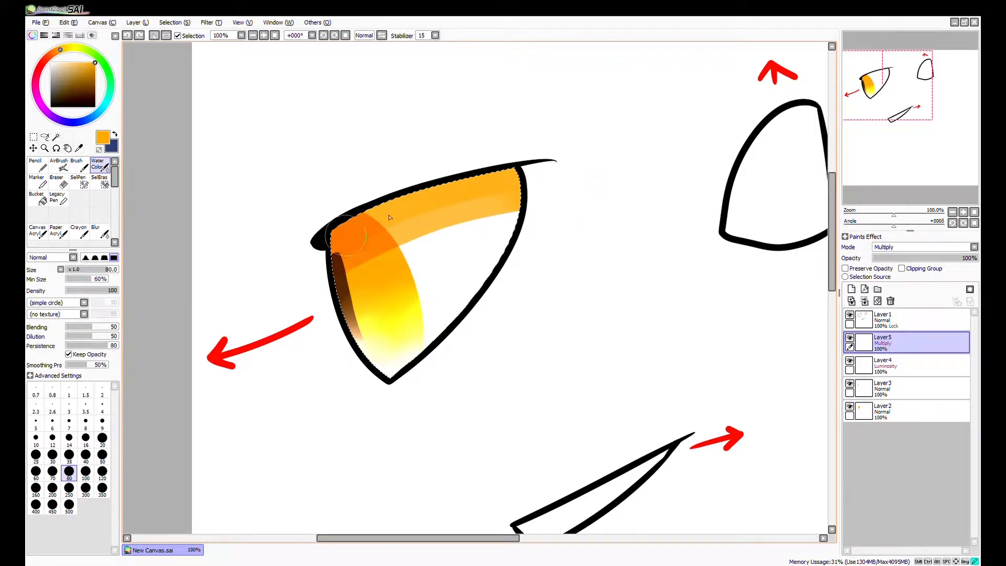
key(ctrl+z)
Paint an orange shadow band under the upper eyelid with the Pencil at size 100, and blend its lower edge with the Water Color brush.
key(n)
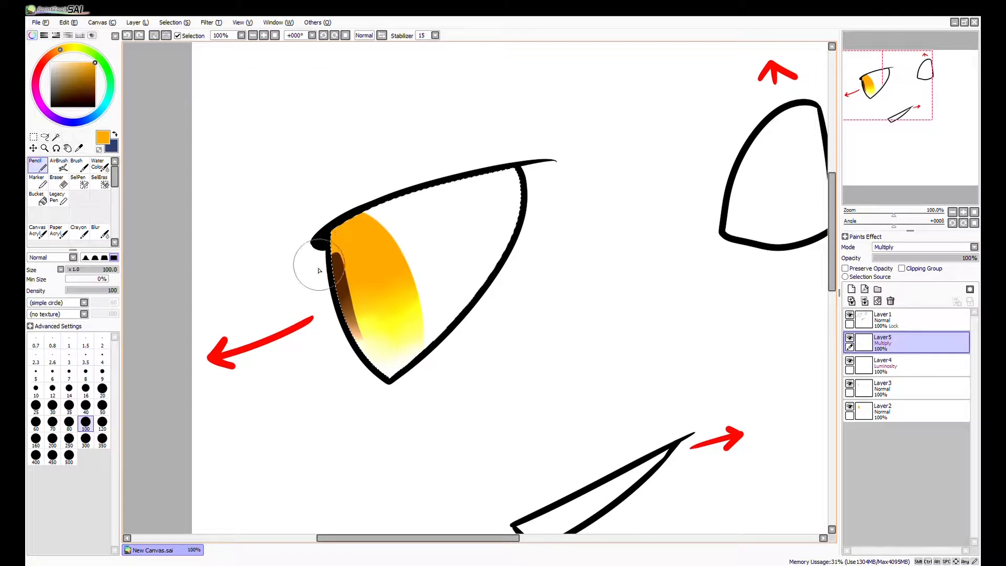
mouse_move(314, 257)
mouse_down()
mouse_move(412, 202)
mouse_move(555, 164)
mouse_up()
key(ctrl+z)
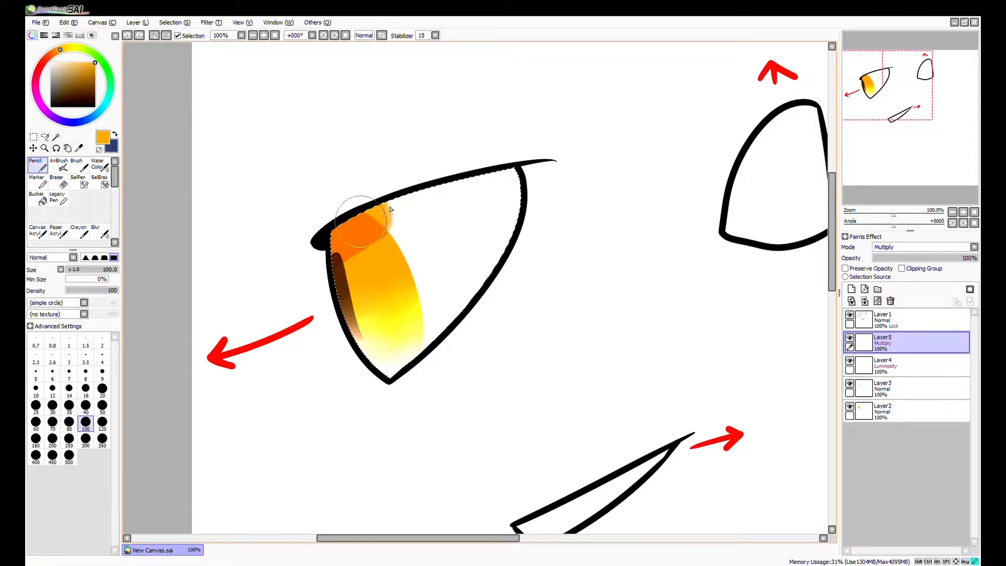
drag(319, 251, 555, 165)
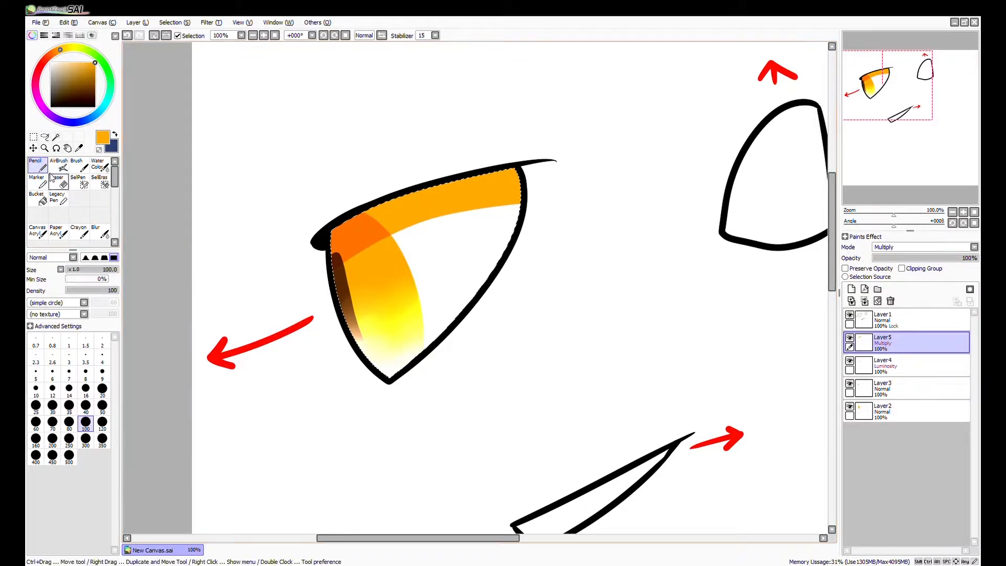
click(99, 165)
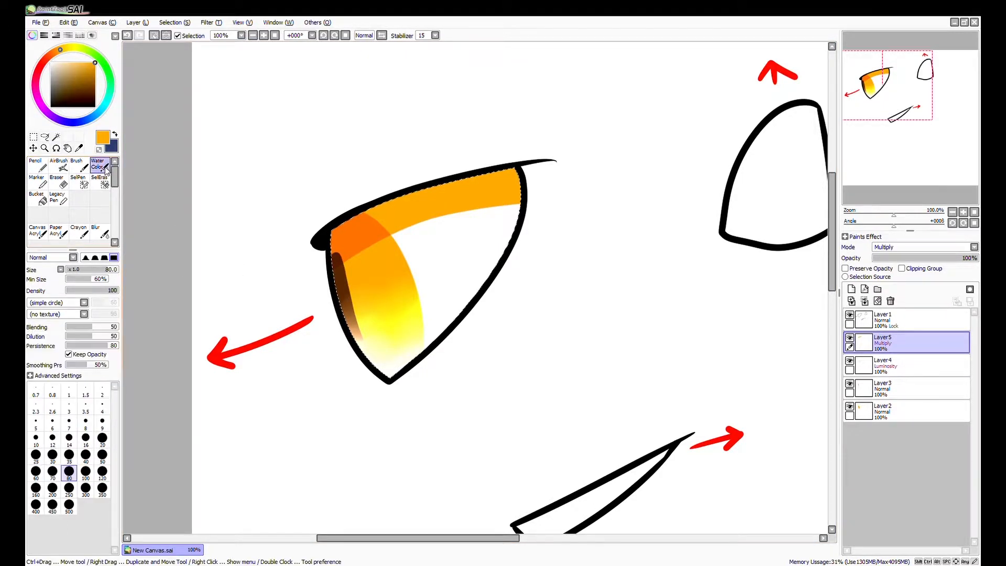
drag(363, 275, 536, 193)
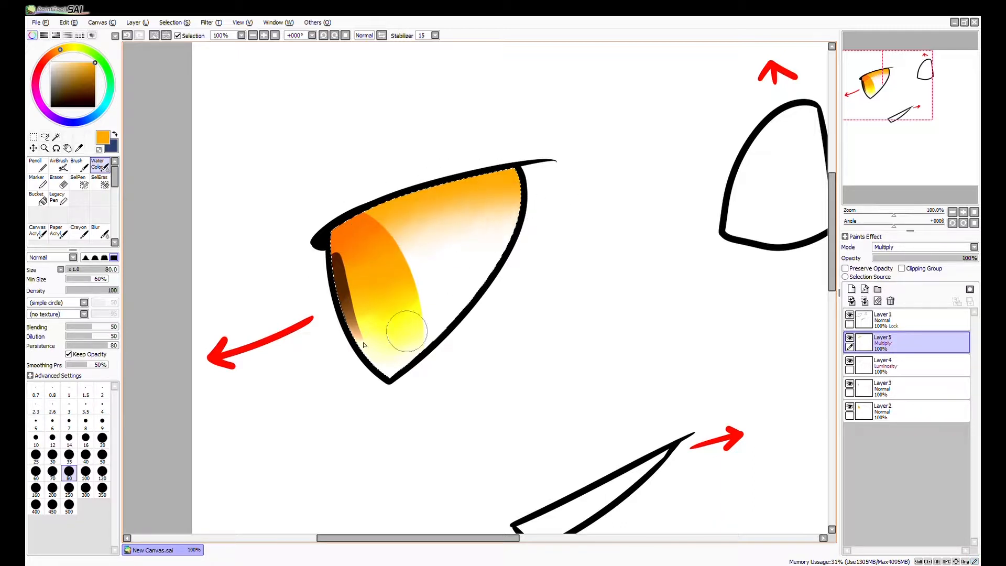
Pick the pupil's dark brown with the Multiply layer hidden, restore the layer, and paint a brown Pencil band along the upper eyelid.
click(40, 166)
drag(96, 82, 105, 88)
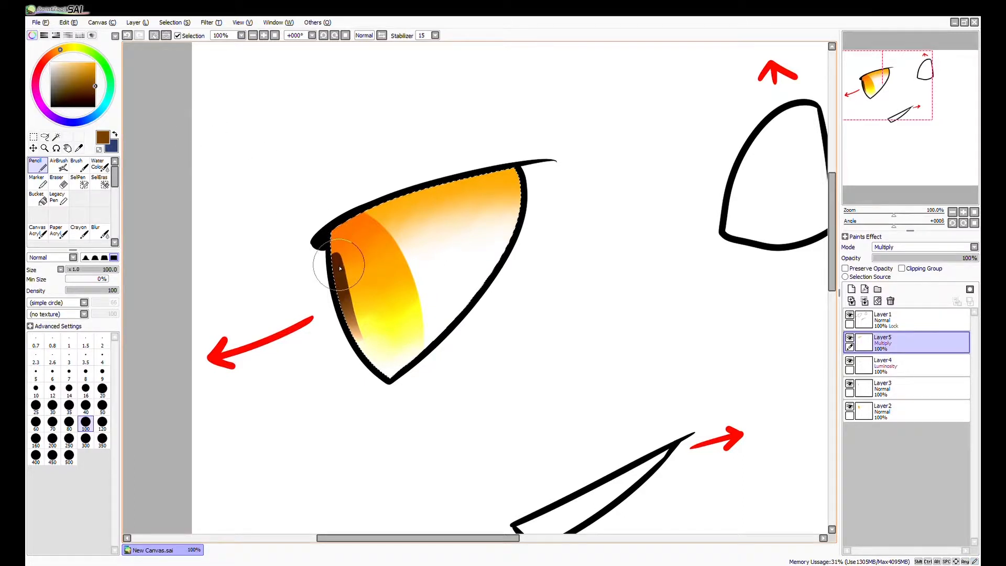
click(849, 337)
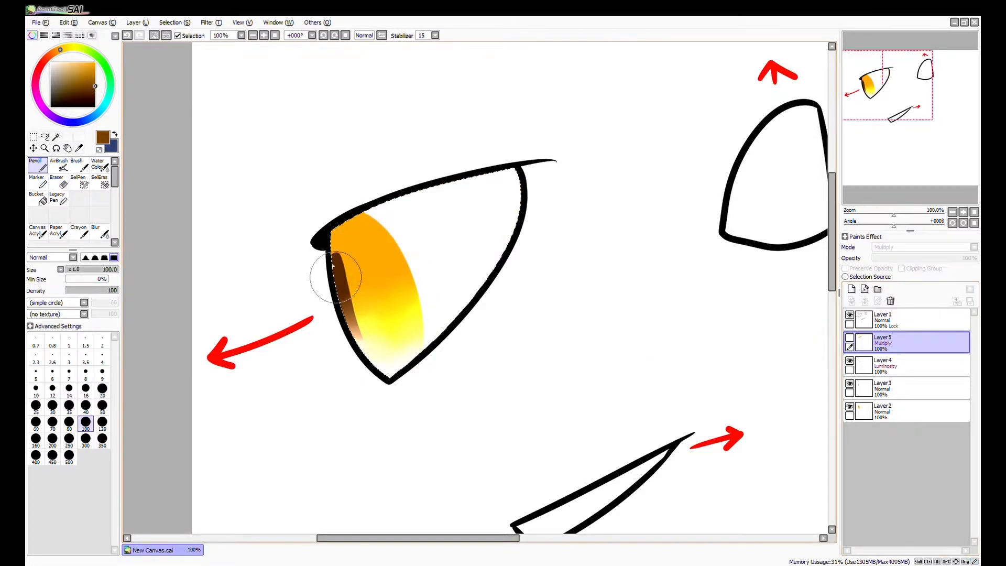
alt+click(338, 265)
click(848, 338)
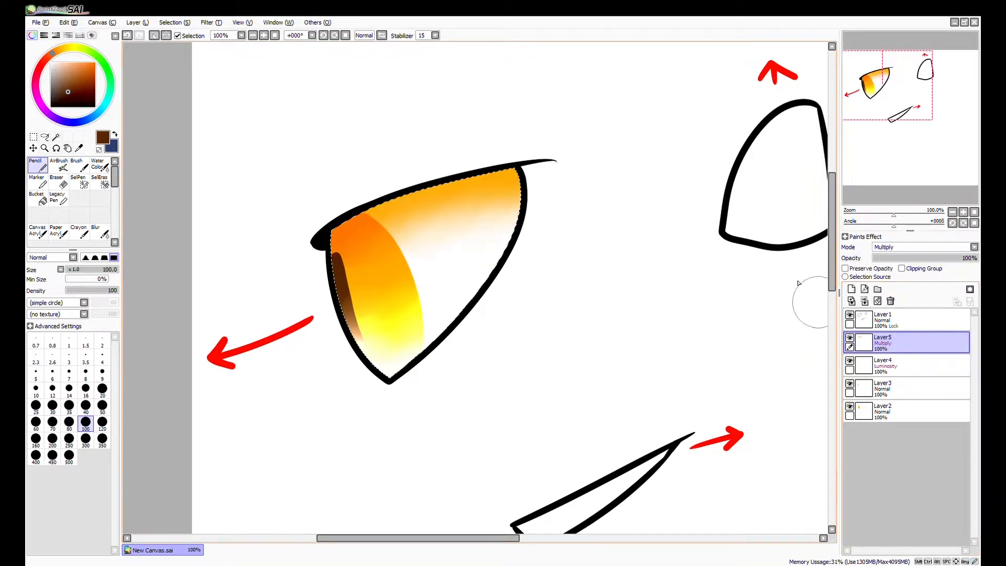
mouse_move(335, 239)
mouse_down()
mouse_move(438, 162)
mouse_move(568, 168)
mouse_up()
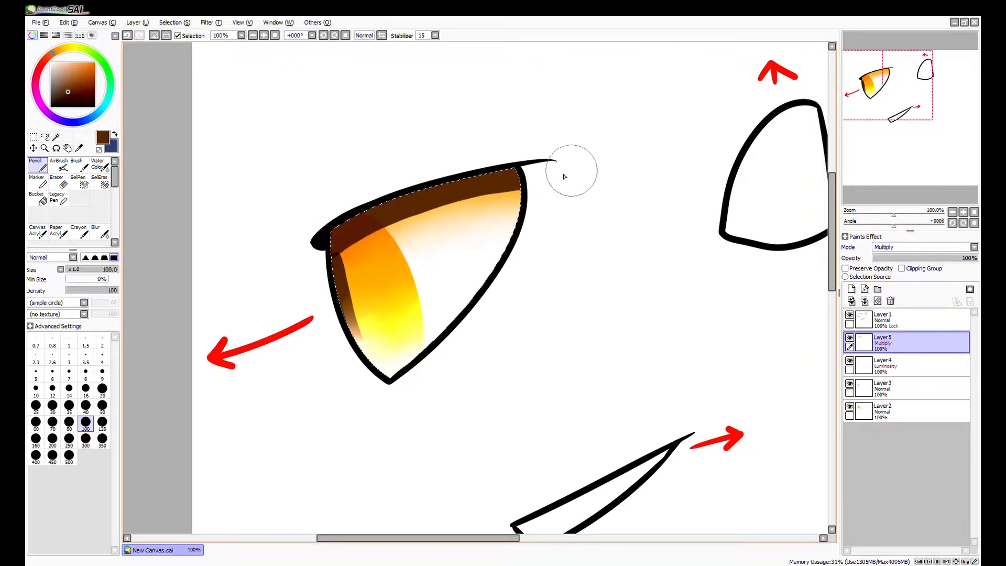
Blend the brown eyelid shadow down into the iris and eye white with the Water Color brush at size 80.
click(98, 164)
mouse_move(330, 238)
mouse_down()
mouse_move(337, 225)
mouse_move(377, 215)
mouse_move(426, 175)
mouse_move(455, 229)
mouse_move(416, 249)
mouse_up()
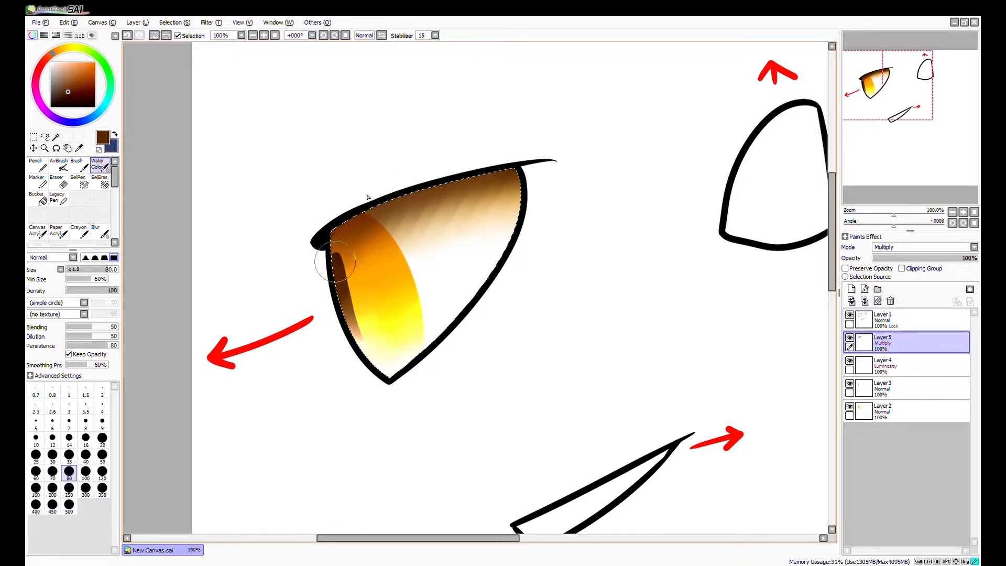
mouse_move(403, 218)
mouse_down()
mouse_move(487, 151)
mouse_move(511, 209)
mouse_move(456, 259)
mouse_move(412, 231)
mouse_up()
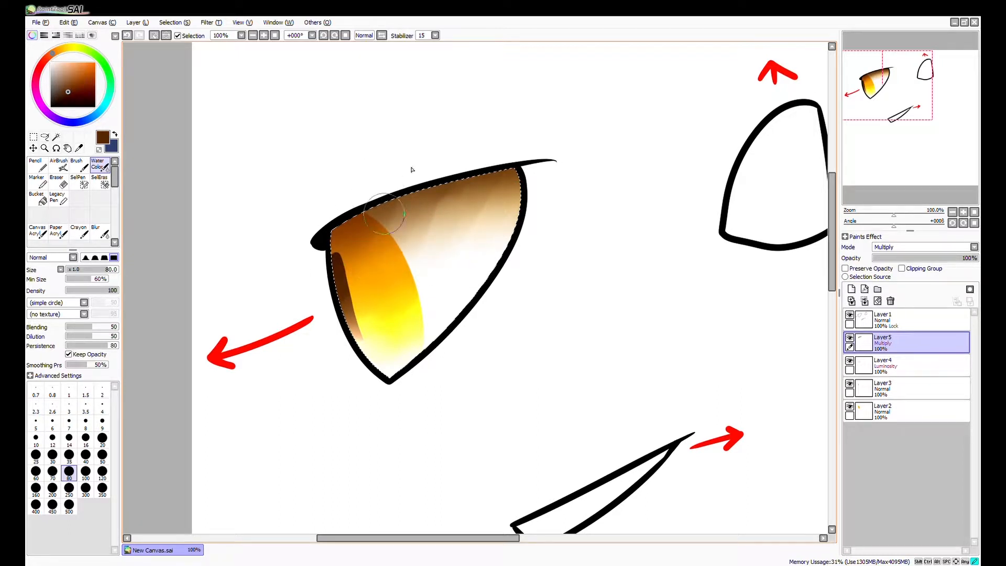
mouse_move(484, 167)
mouse_down()
mouse_move(517, 212)
mouse_move(464, 240)
mouse_move(400, 230)
mouse_up()
drag(368, 199, 416, 208)
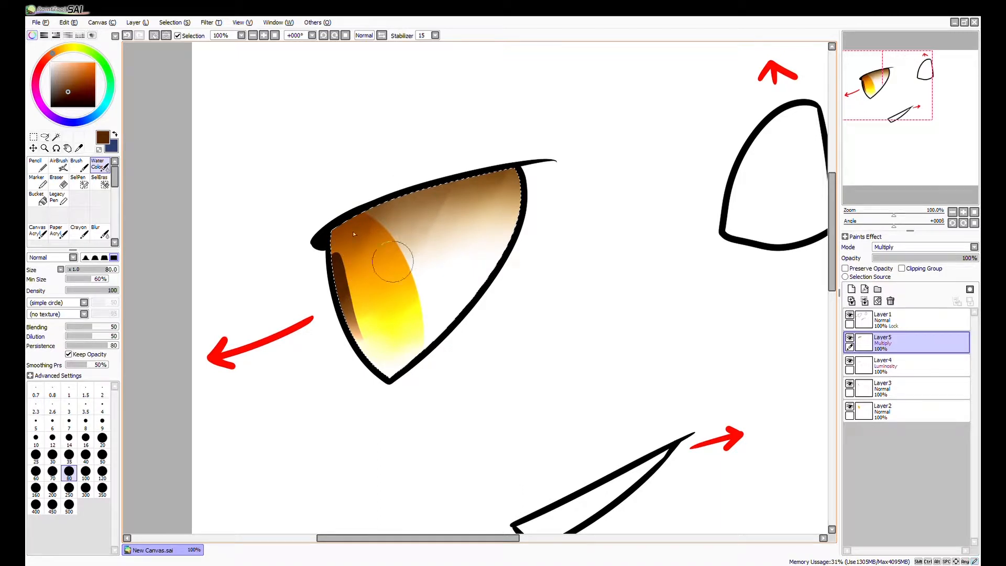
Paint a narrow black strip along the upper eyelid's inner edge with the Pencil at size 40.
click(39, 165)
drag(71, 99, 72, 107)
click(85, 405)
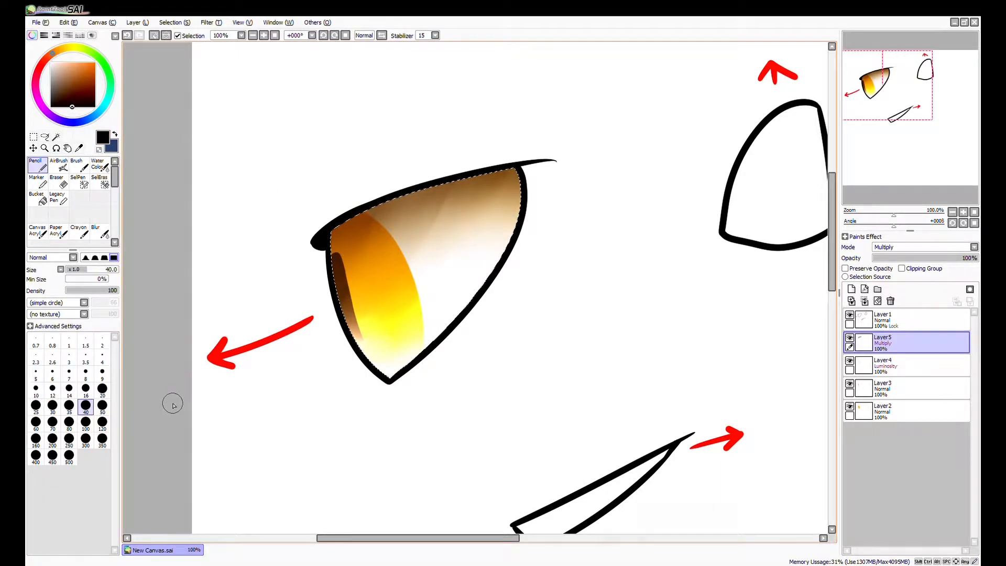
mouse_move(351, 262)
mouse_down()
mouse_move(346, 269)
mouse_move(338, 236)
mouse_up()
drag(434, 192, 525, 176)
Blend the black strip's lower edge into the brown shadow with the Water Color brush at size 50.
click(99, 165)
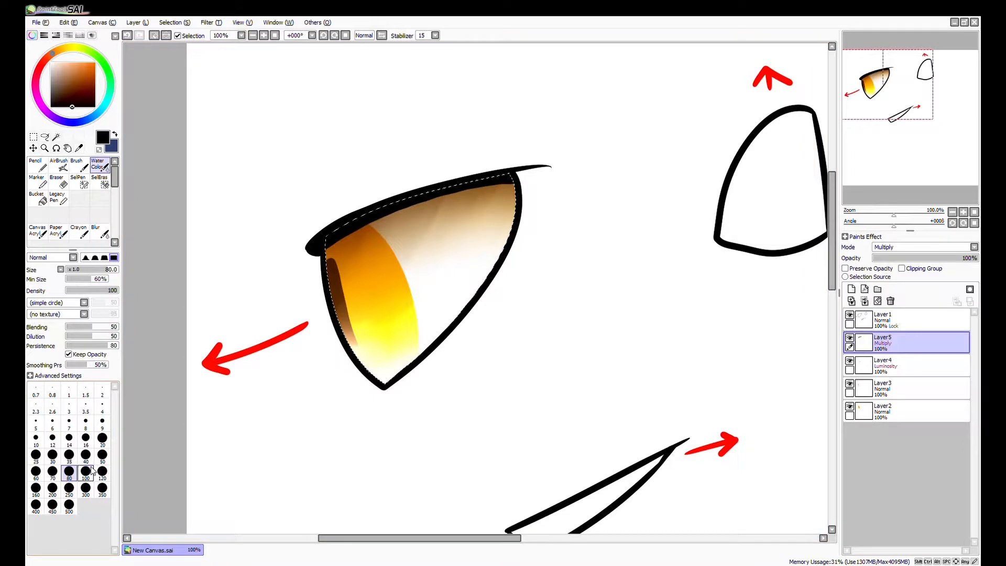
click(102, 454)
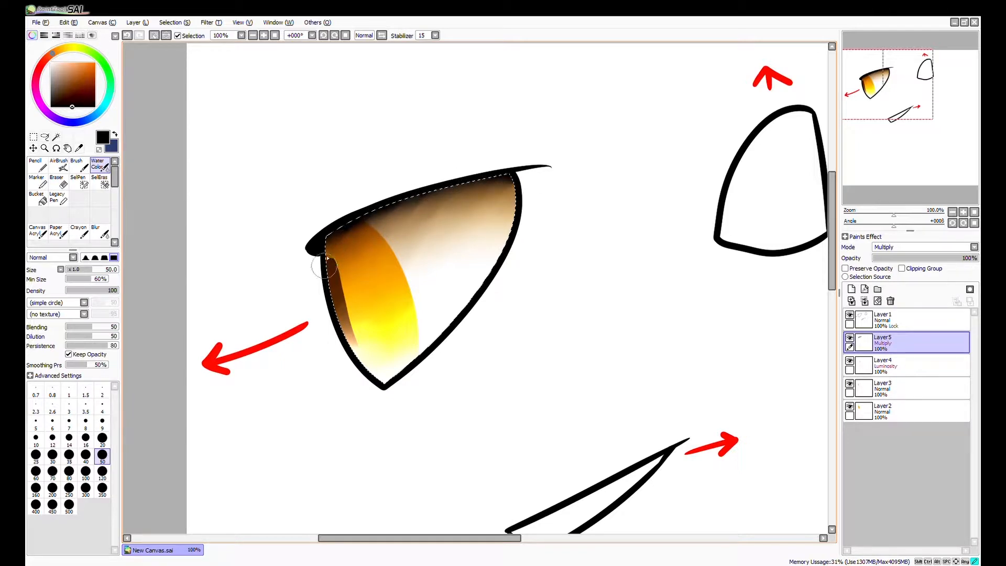
drag(474, 377, 482, 373)
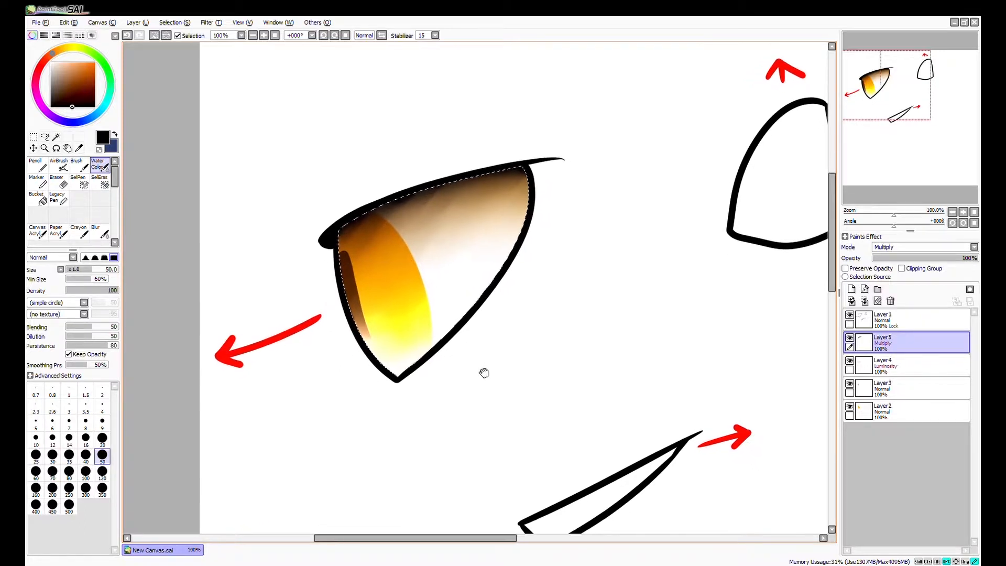
key(ctrl+d)
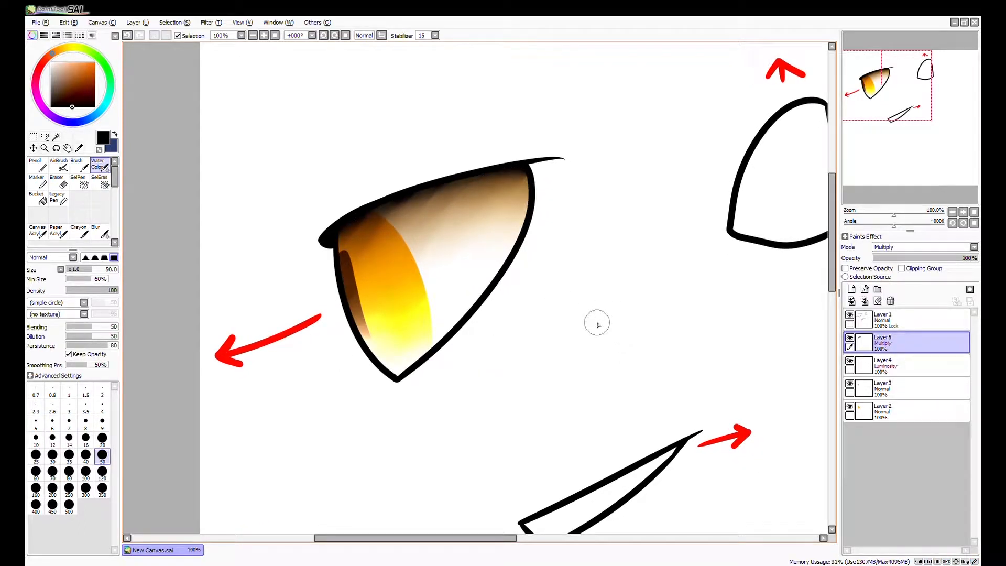
key(ctrl+z)
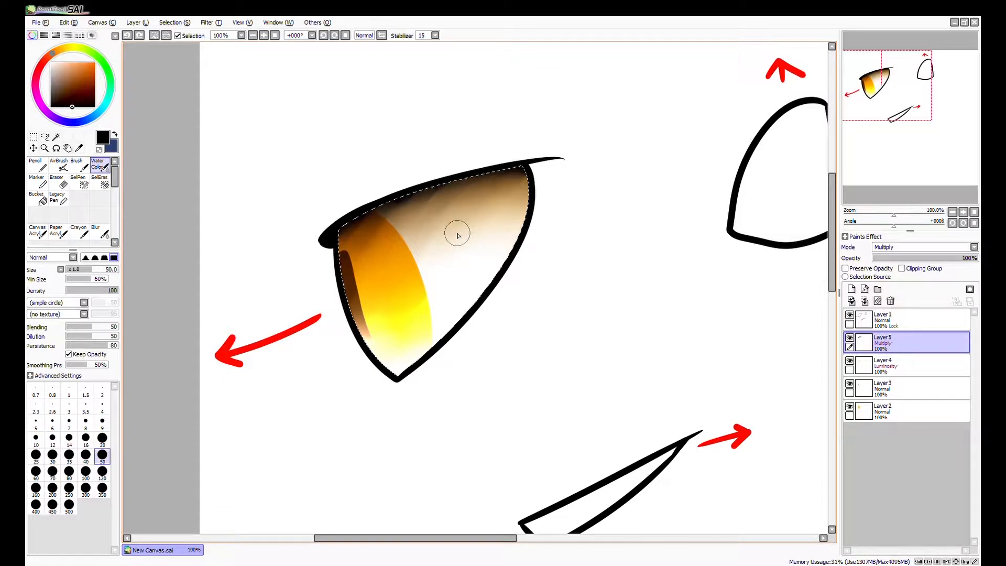
Add a normal layer above the Multiply layer and pick the flat iris orange while the Multiply and Luminosity layers are temporarily hidden.
click(851, 289)
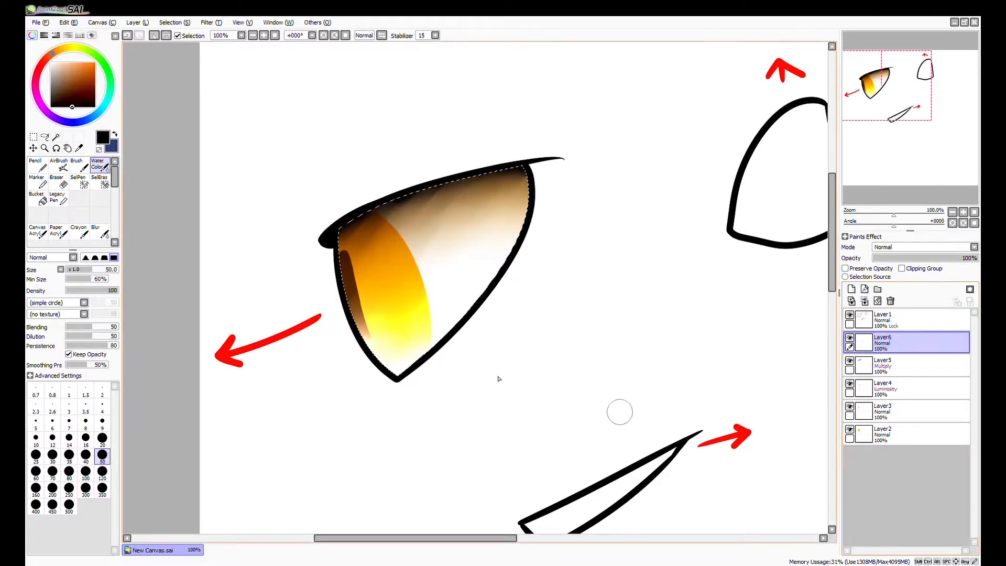
click(849, 360)
click(849, 383)
alt+click(407, 304)
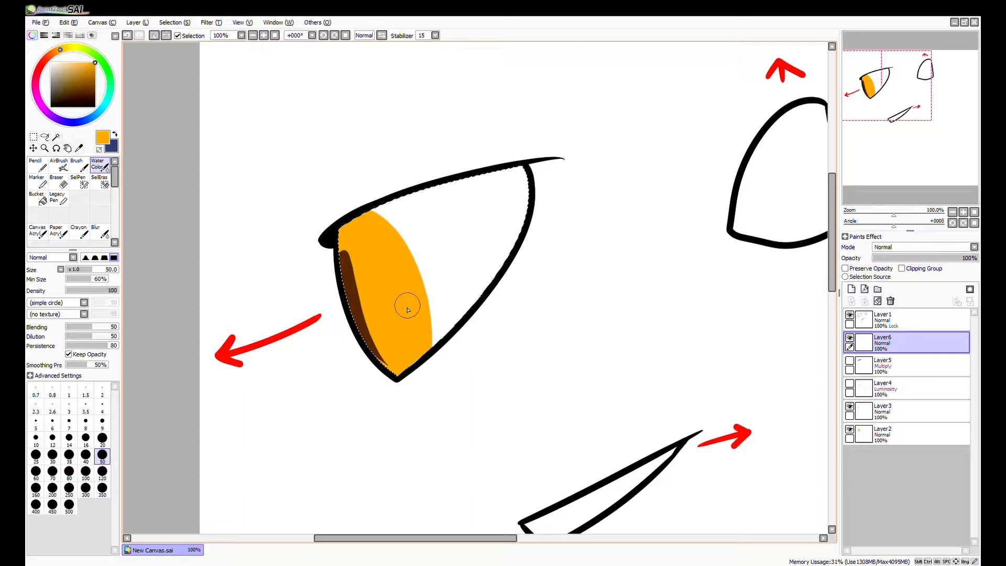
click(849, 383)
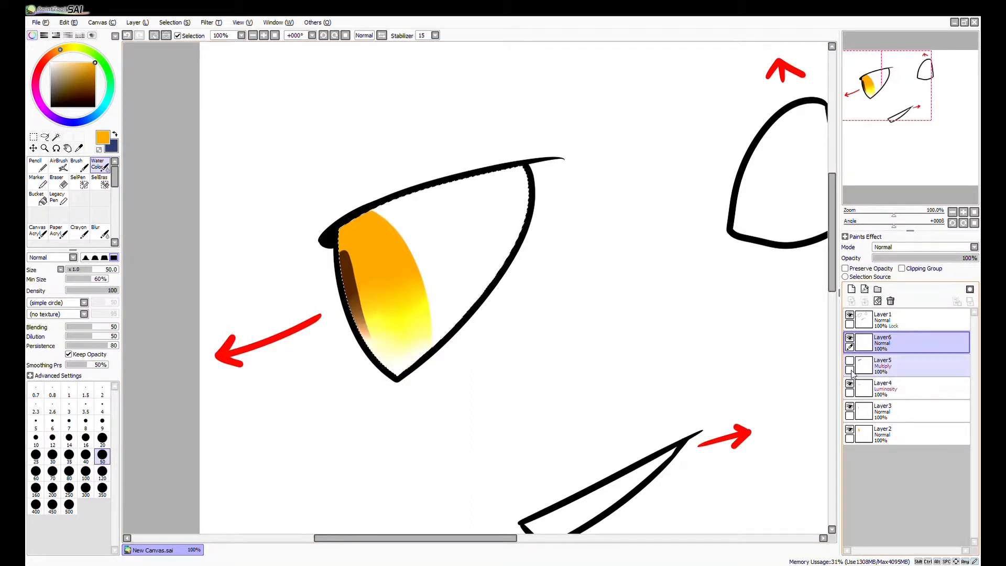
click(849, 360)
Draw thin orange detail lines across the upper iris and beside the pupil with the Pencil at size 7.
click(38, 165)
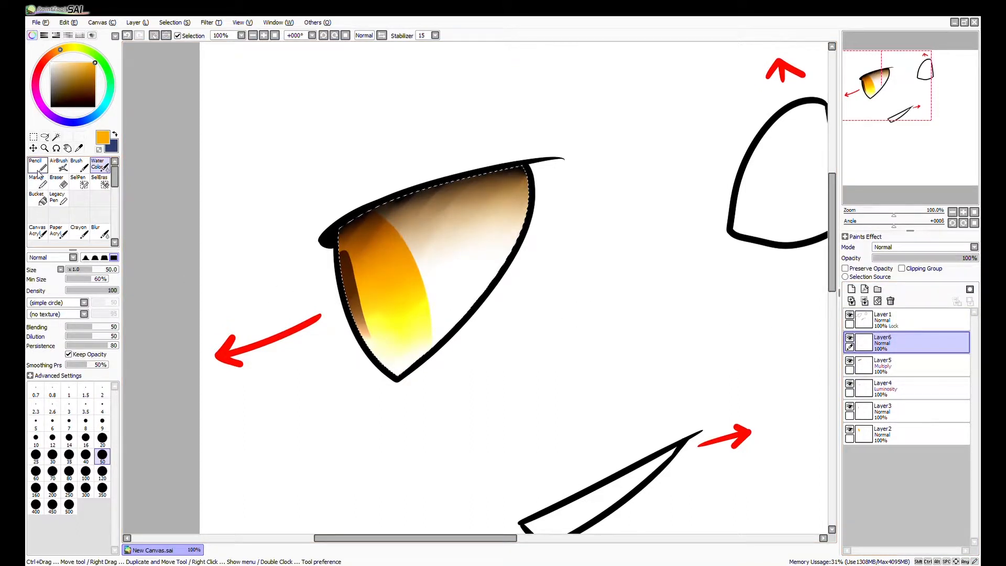
click(72, 378)
scroll(398, 262, up, 5)
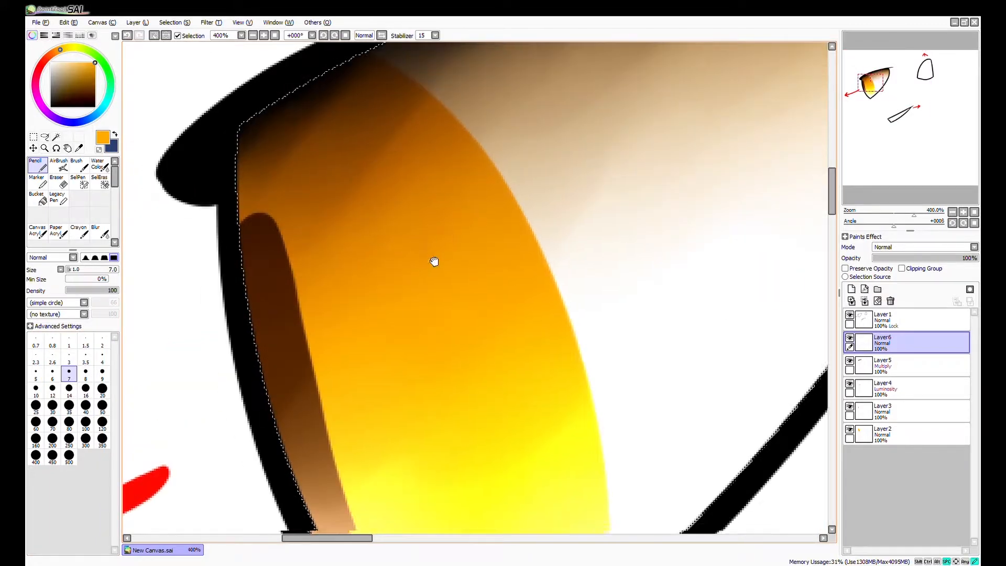
drag(461, 158, 403, 200)
drag(464, 174, 422, 209)
mouse_move(485, 195)
mouse_down()
mouse_move(437, 233)
mouse_move(482, 276)
mouse_up()
drag(461, 370, 490, 294)
mouse_move(346, 231)
mouse_down()
mouse_move(382, 192)
mouse_move(383, 222)
mouse_up()
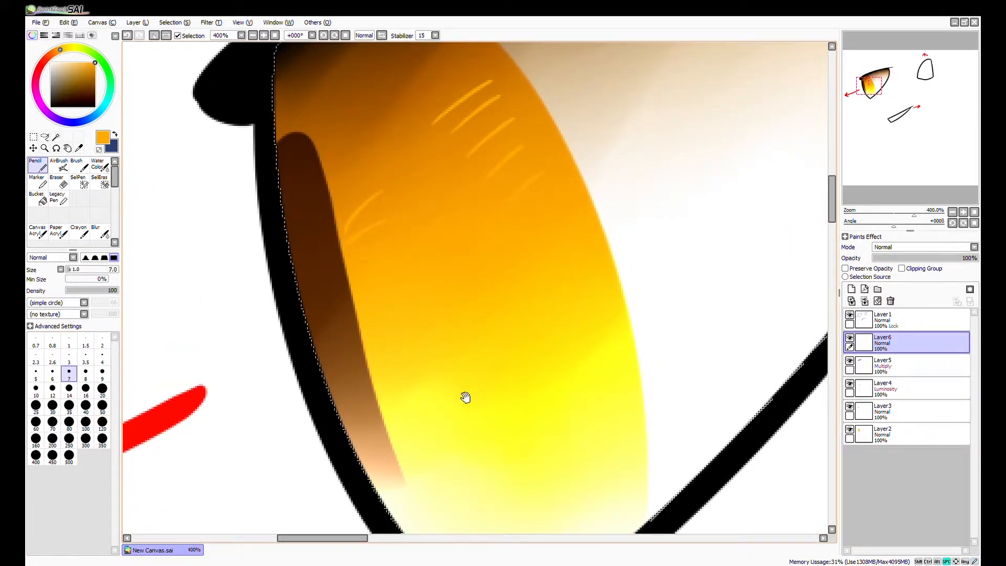
Draw short orange lines radiating around the yellow and white lower part of the iris with the Pencil.
drag(463, 394, 473, 324)
mouse_move(547, 346)
mouse_down()
mouse_move(618, 379)
mouse_move(612, 420)
mouse_up()
mouse_move(565, 423)
mouse_down()
mouse_move(581, 458)
mouse_move(553, 490)
mouse_up()
drag(515, 517, 499, 472)
mouse_move(429, 416)
mouse_down()
mouse_move(434, 457)
mouse_move(460, 468)
mouse_up()
drag(472, 445, 493, 482)
drag(500, 440, 515, 483)
mouse_move(394, 325)
mouse_down()
mouse_move(428, 305)
mouse_move(434, 332)
mouse_up()
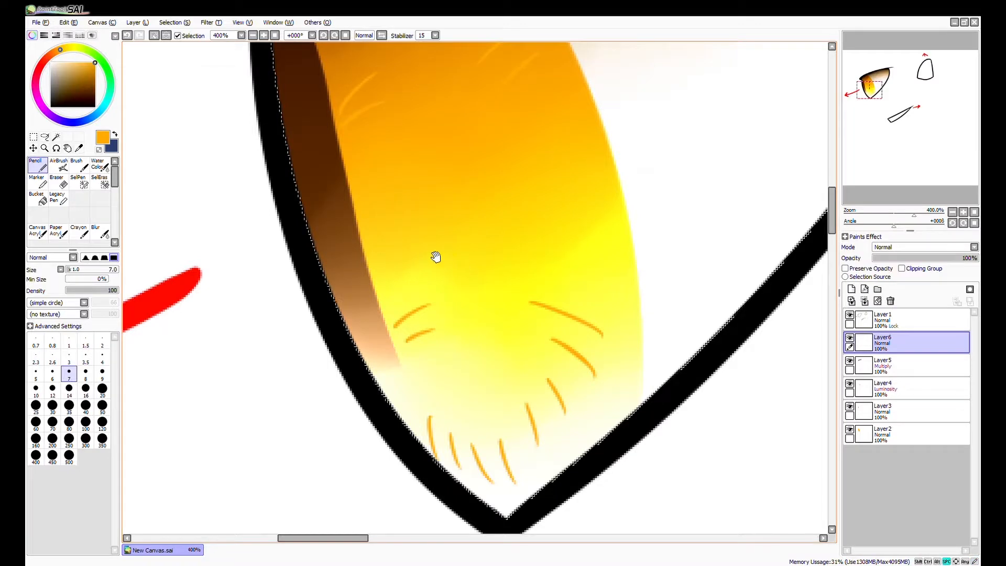
Draw thin orange detail lines across the middle of the iris and on the upper part of the pupil.
drag(435, 256, 462, 332)
mouse_move(583, 237)
mouse_down()
mouse_move(540, 267)
mouse_move(438, 296)
mouse_up()
mouse_move(477, 287)
mouse_down()
mouse_move(451, 313)
mouse_move(461, 332)
mouse_up()
drag(484, 325, 472, 342)
mouse_move(322, 176)
mouse_down()
mouse_move(330, 196)
mouse_move(353, 171)
mouse_move(330, 178)
mouse_up()
drag(361, 177, 334, 197)
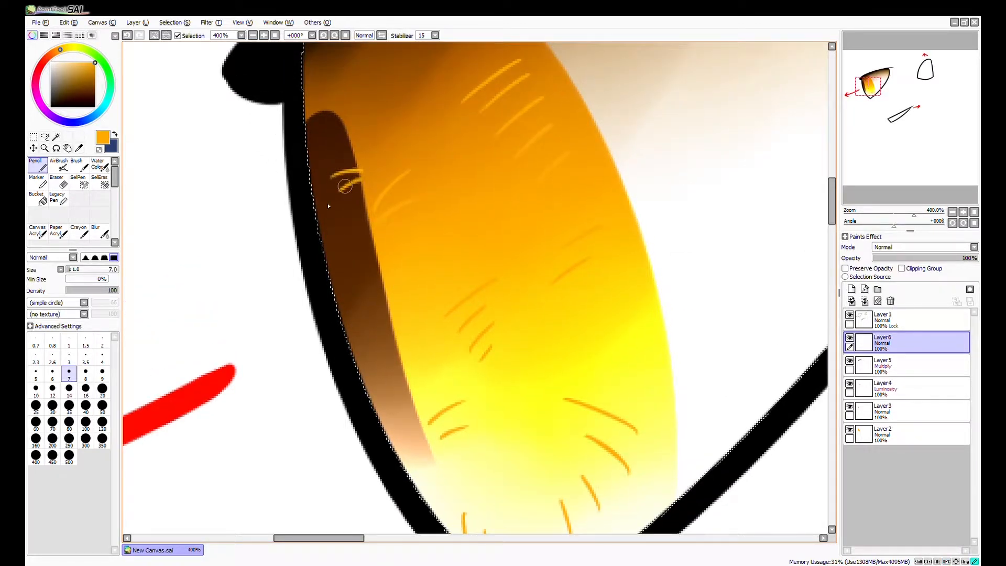
Soften the orange detail lines across the iris with the Water Color brush at size 100.
scroll(438, 325, down, 2)
drag(418, 359, 381, 360)
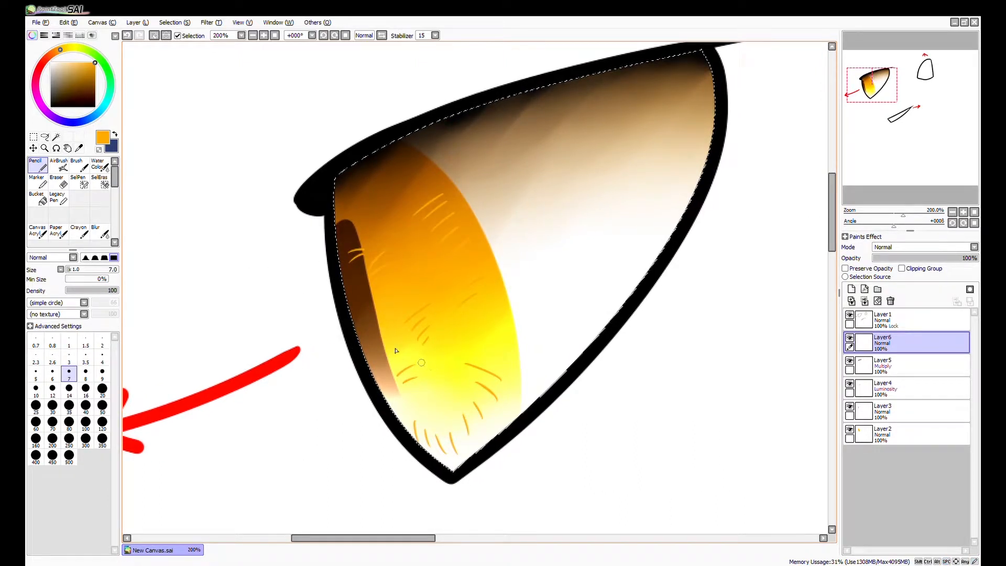
click(97, 164)
click(86, 471)
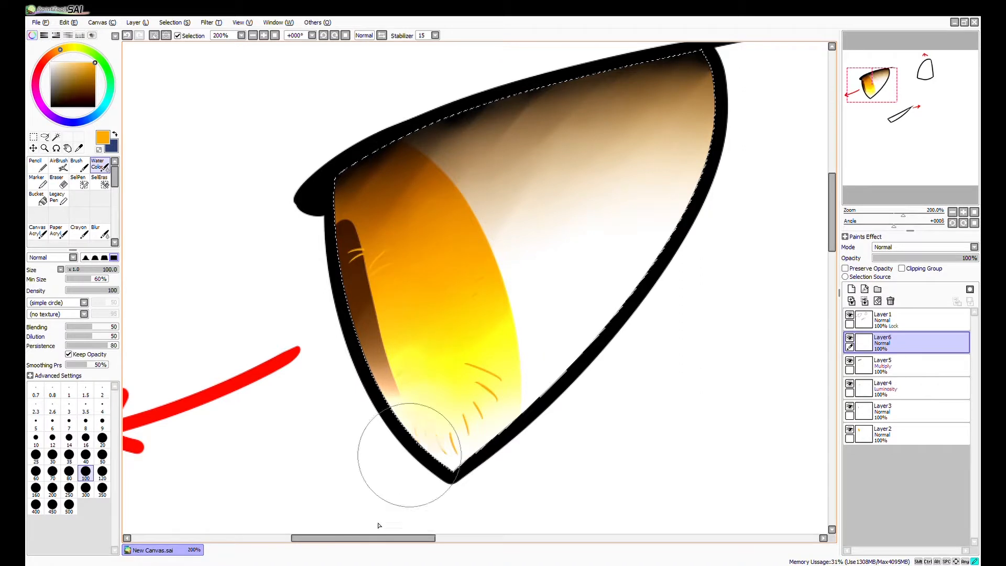
key(ctrl+z)
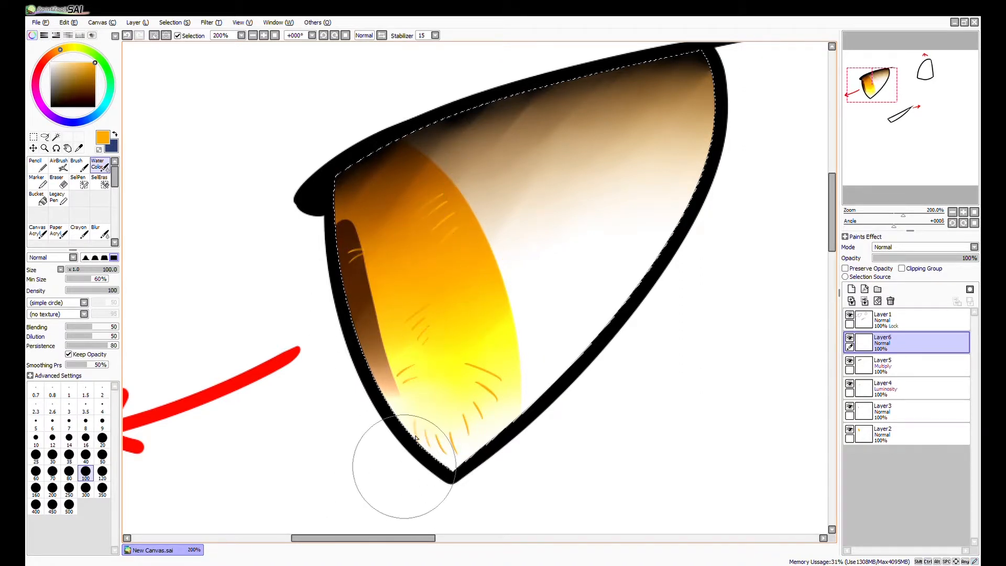
mouse_move(463, 251)
mouse_down()
mouse_move(402, 379)
mouse_move(472, 415)
mouse_move(438, 449)
mouse_move(485, 442)
mouse_up()
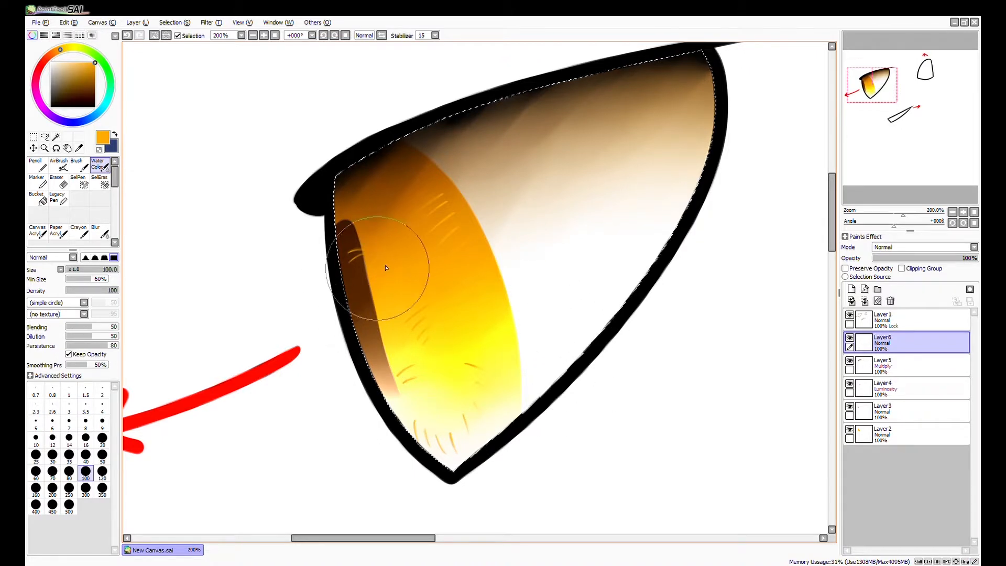
Try the Luminosity and Multiply modes on the detail-line layer and restore Normal.
scroll(524, 323, down, 1)
drag(565, 426, 532, 424)
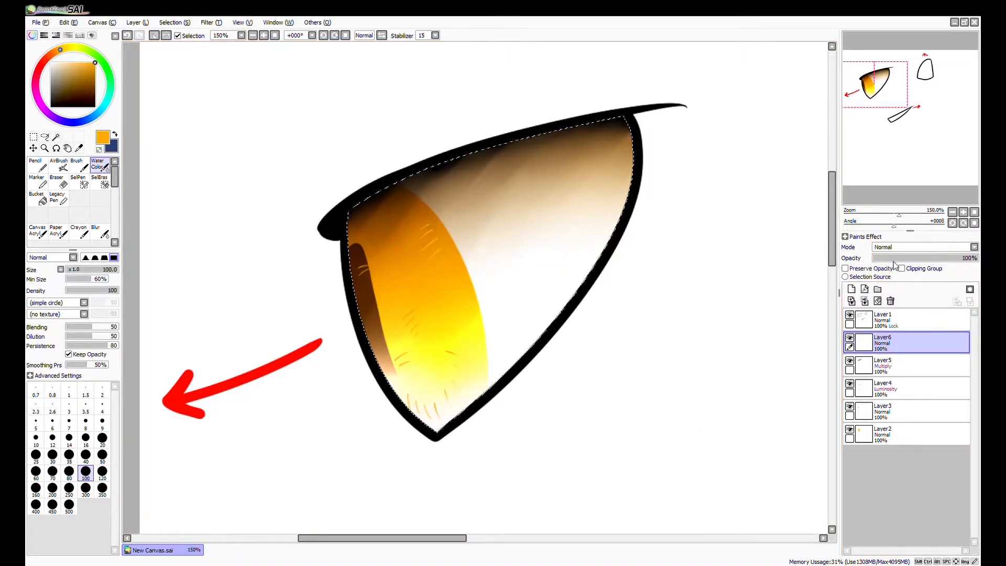
click(893, 289)
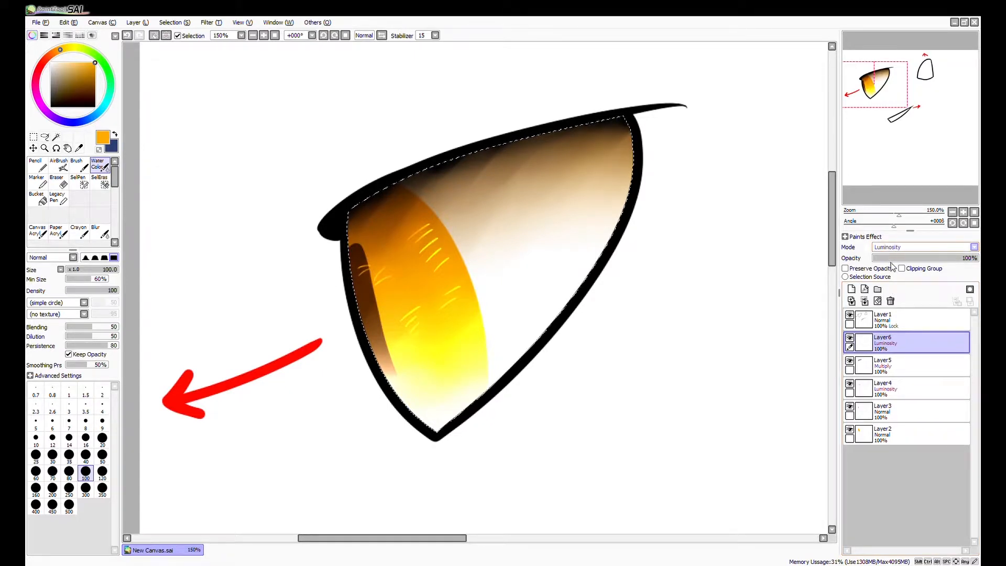
scroll(895, 249, up, 3)
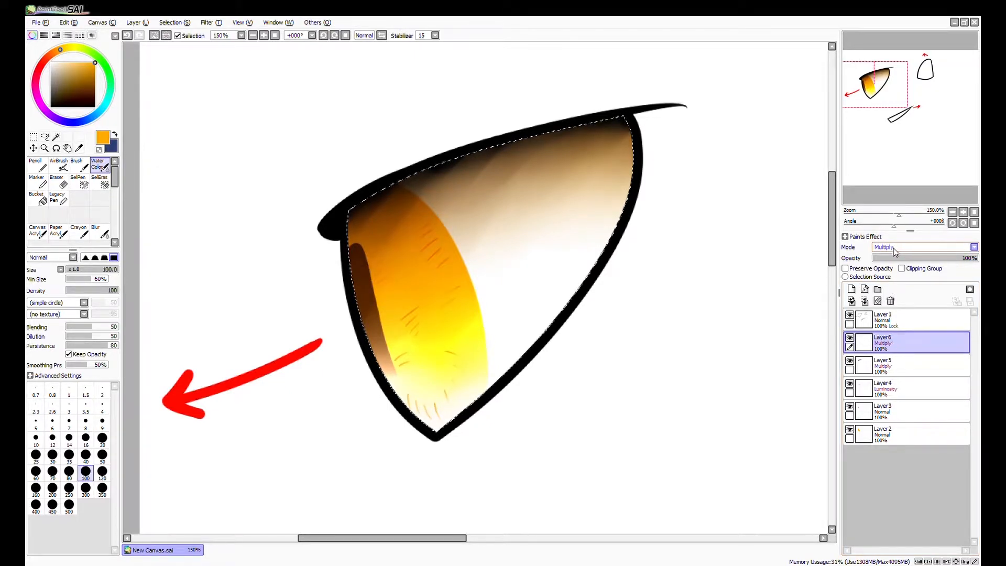
scroll(892, 248, up, 1)
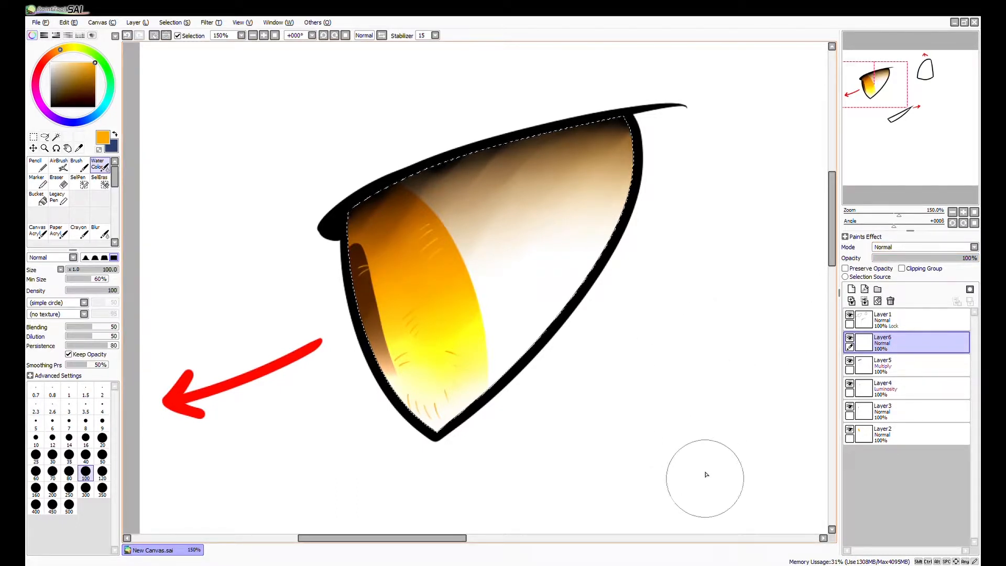
Add a layer above the detail lines, set it to Luminosity mode and ready the Pencil with white.
scroll(681, 398, down, 3)
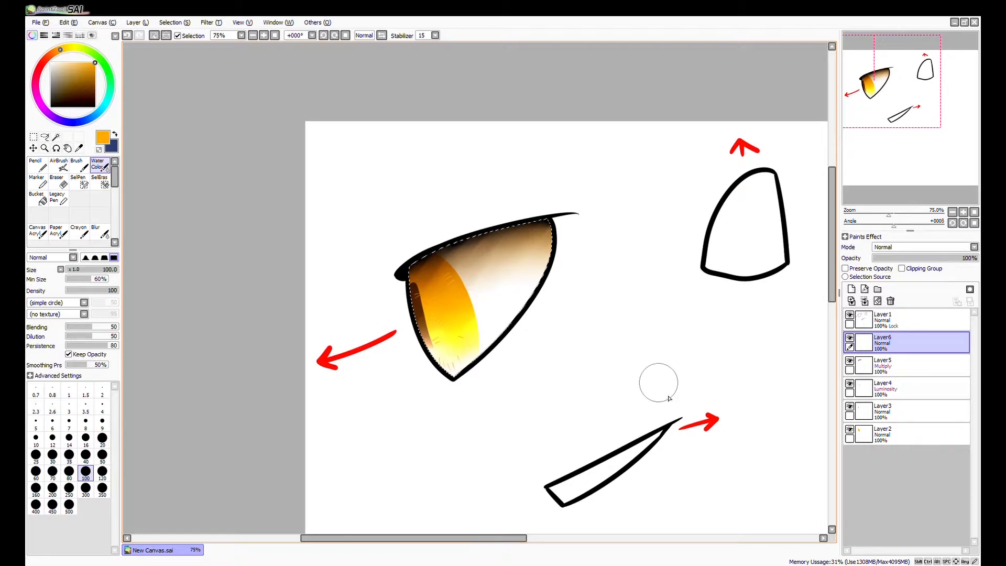
click(851, 289)
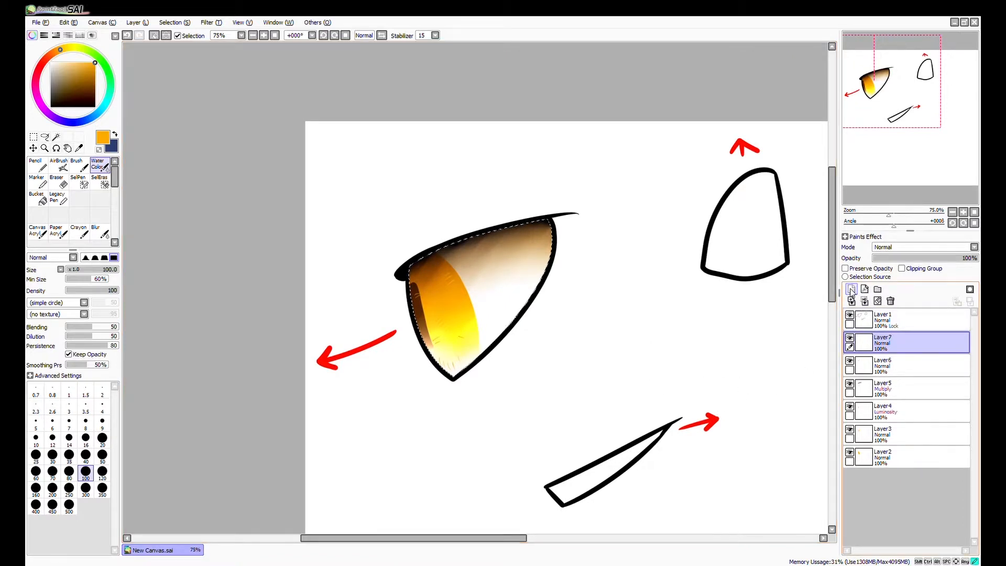
double_click(879, 348)
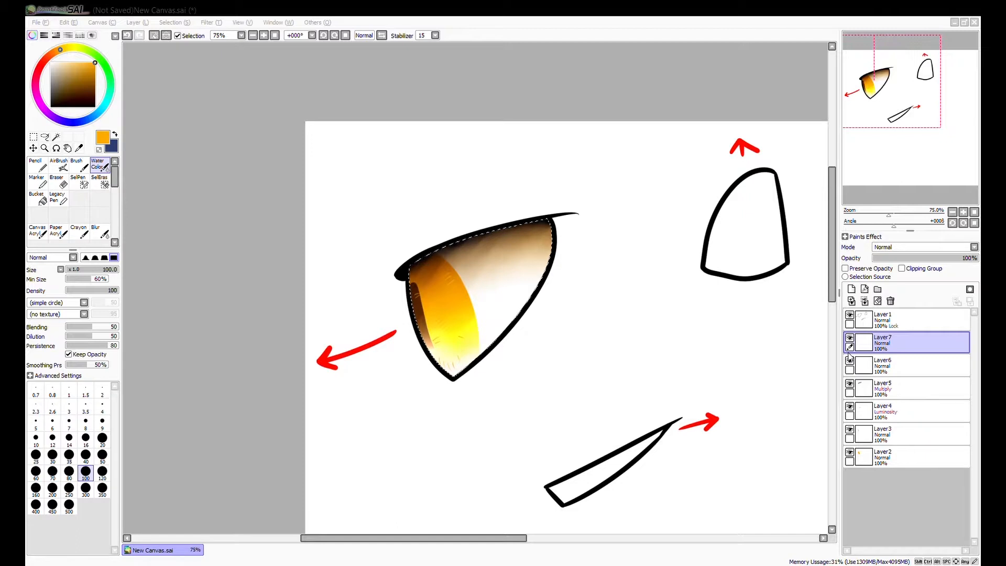
click(876, 347)
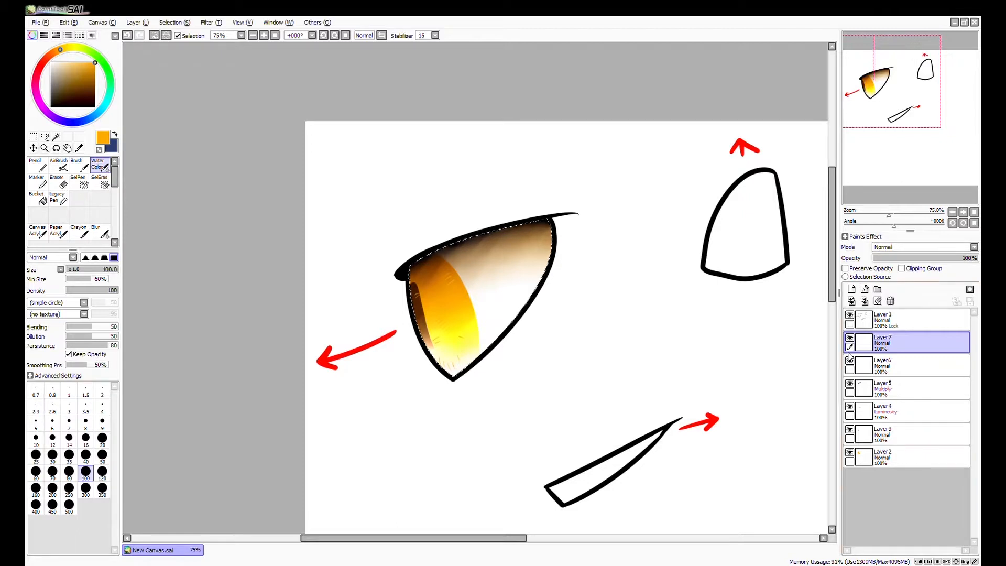
click(41, 162)
drag(55, 74, 28, 59)
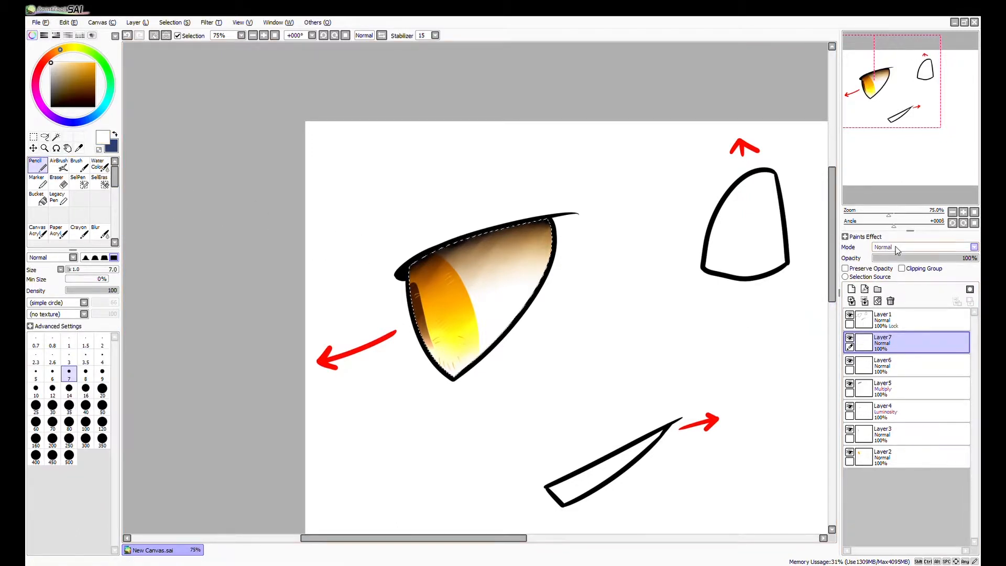
click(892, 294)
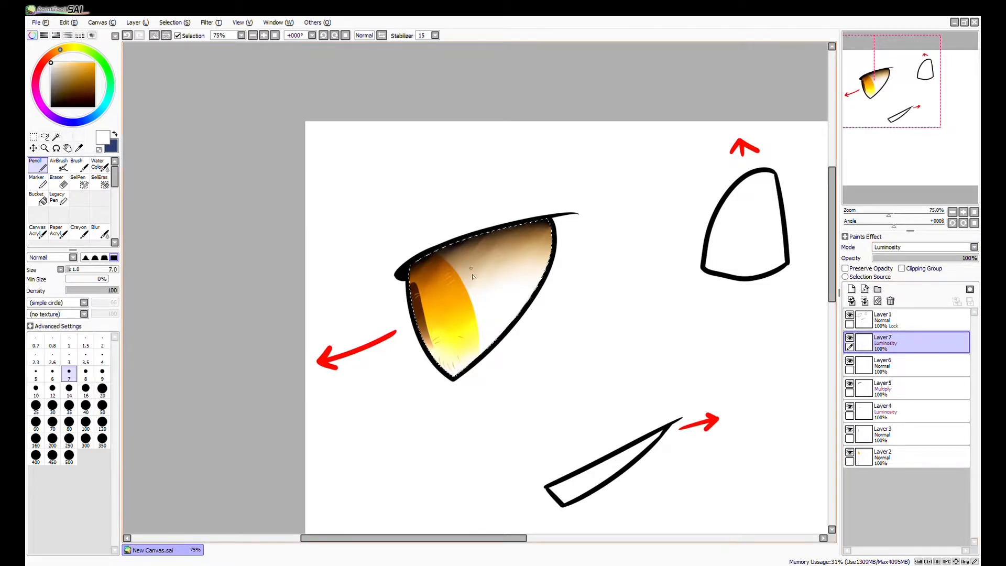
Draw a large white oval highlight over the iris edge and two curved white streaks beneath it with the Pencil at size 16.
scroll(470, 286, up, 3)
click(86, 391)
mouse_move(460, 265)
mouse_down()
mouse_move(429, 294)
mouse_move(474, 265)
mouse_move(442, 293)
mouse_move(475, 287)
mouse_up()
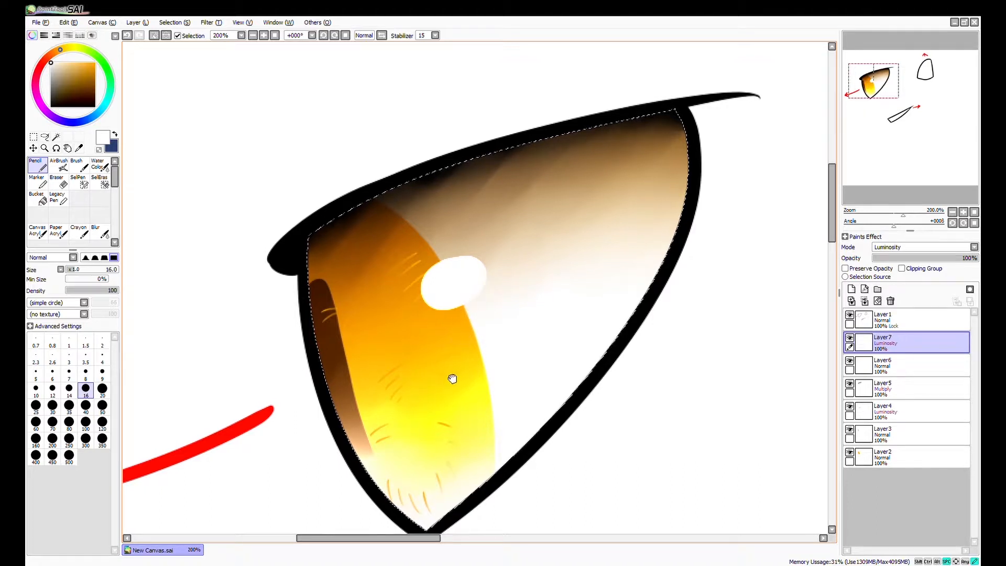
drag(452, 378, 455, 362)
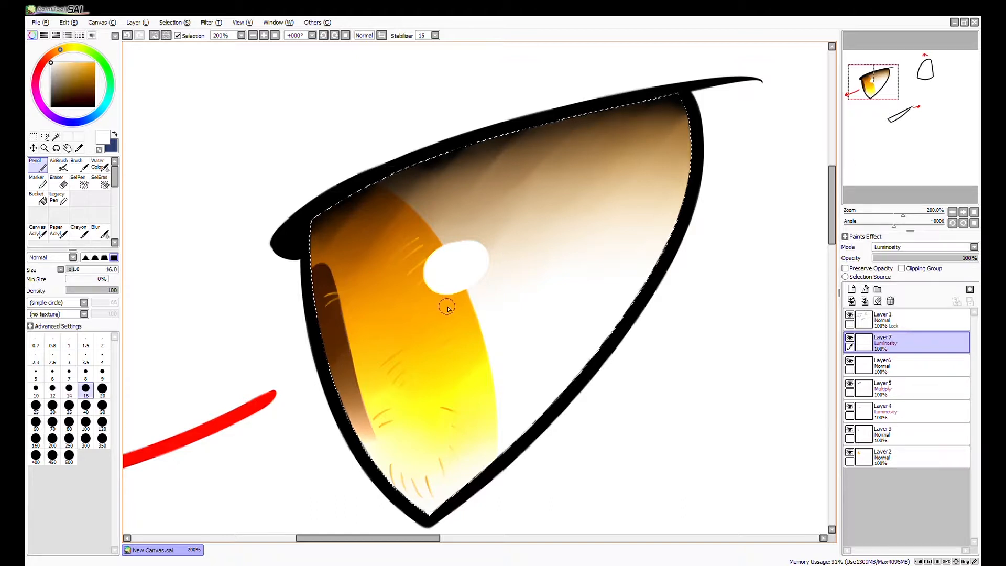
drag(381, 338, 474, 304)
drag(400, 348, 477, 314)
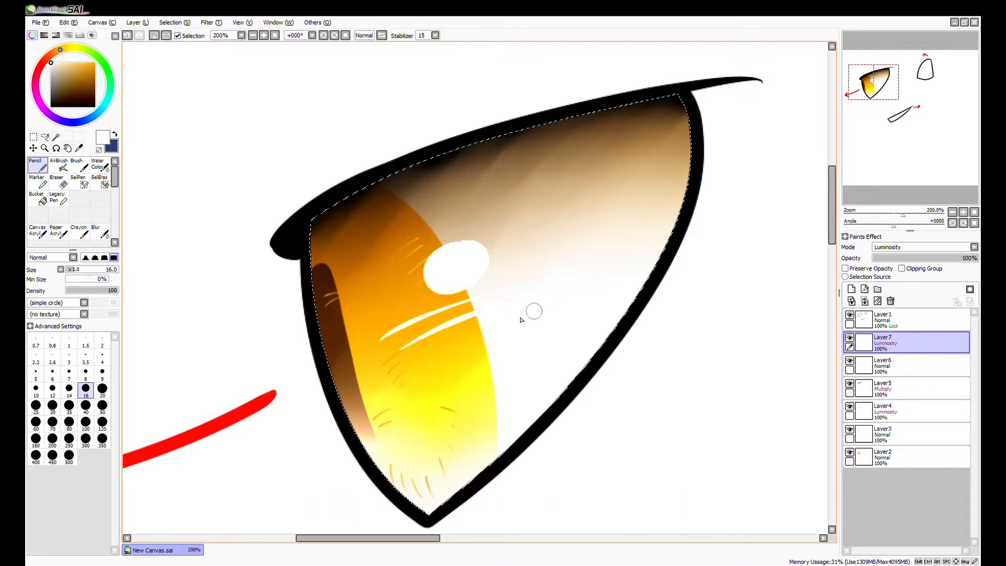
Draw three small white oval highlights in the lower yellow part of the iris, near its outer edge.
scroll(457, 409, down, 1)
mouse_move(466, 366)
mouse_down()
mouse_move(461, 401)
mouse_move(473, 405)
mouse_up()
scroll(479, 438, up, 4)
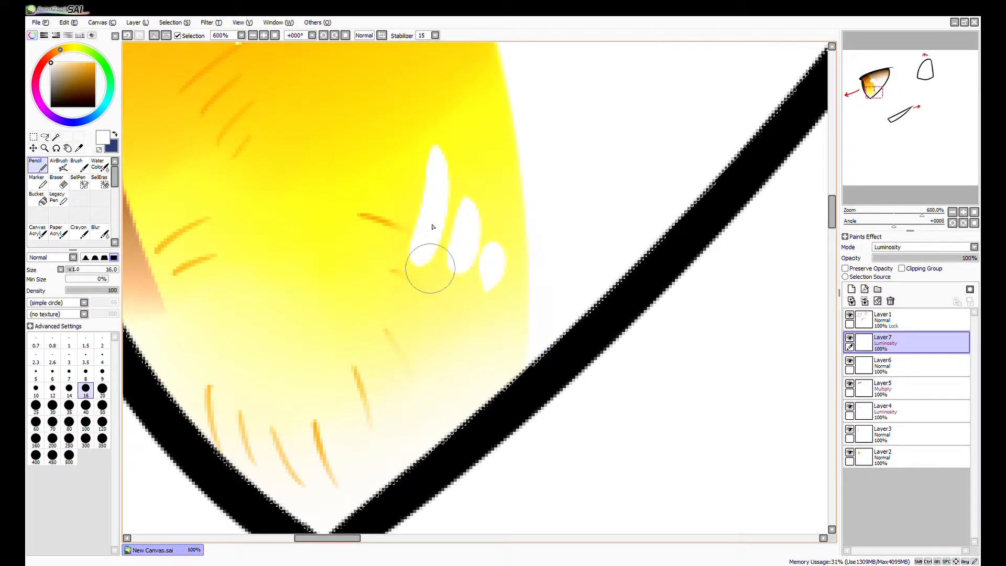
scroll(474, 262, down, 3)
drag(514, 329, 496, 431)
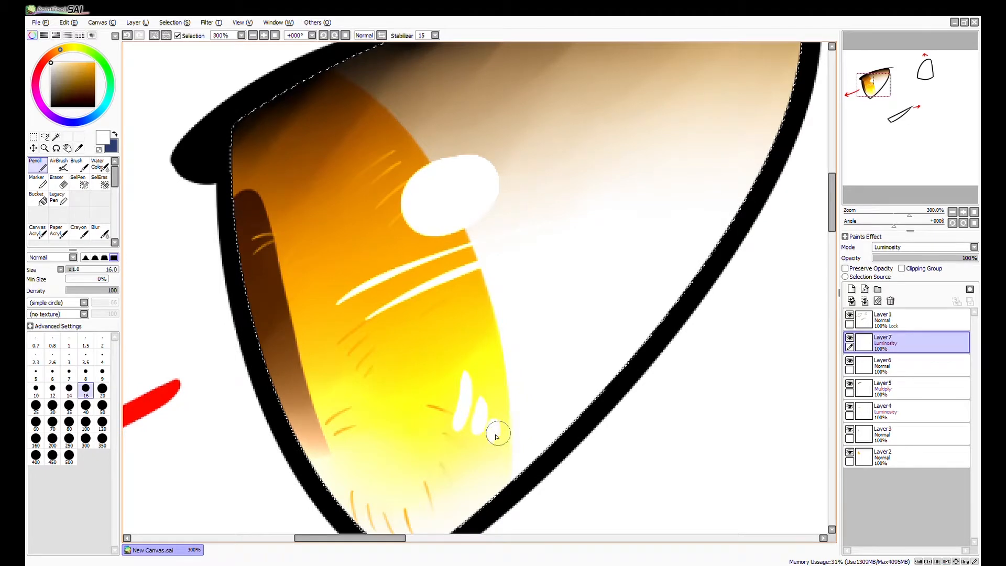
Blend the large oval highlight into a soft glow with the Water Color brush at size 40.
scroll(495, 438, down, 1)
click(97, 164)
click(85, 456)
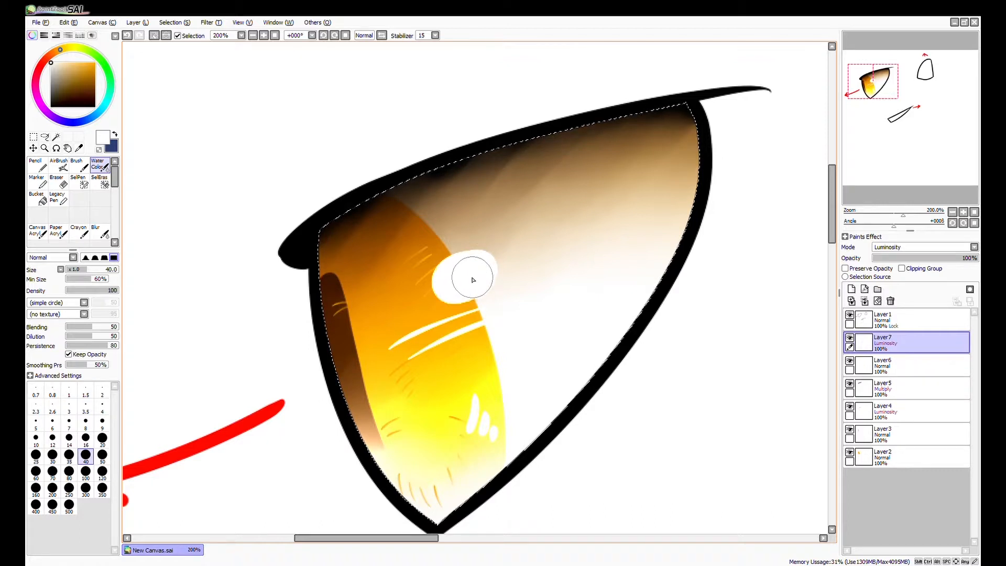
mouse_move(453, 290)
mouse_down()
mouse_move(477, 255)
mouse_move(465, 252)
mouse_move(435, 301)
mouse_up()
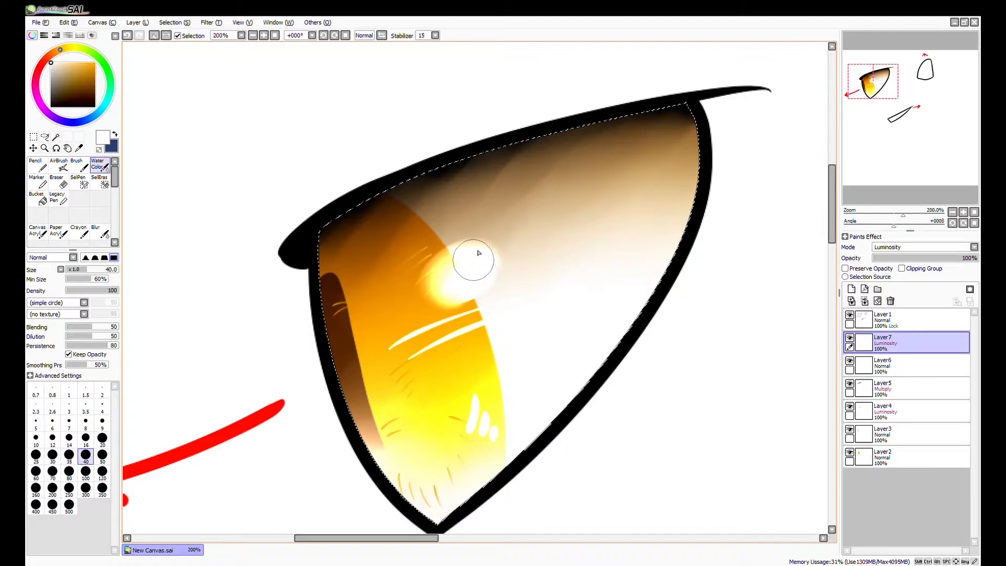
mouse_move(424, 305)
mouse_down()
mouse_move(456, 252)
mouse_move(430, 282)
mouse_move(498, 244)
mouse_move(419, 289)
mouse_move(430, 264)
mouse_move(505, 291)
mouse_up()
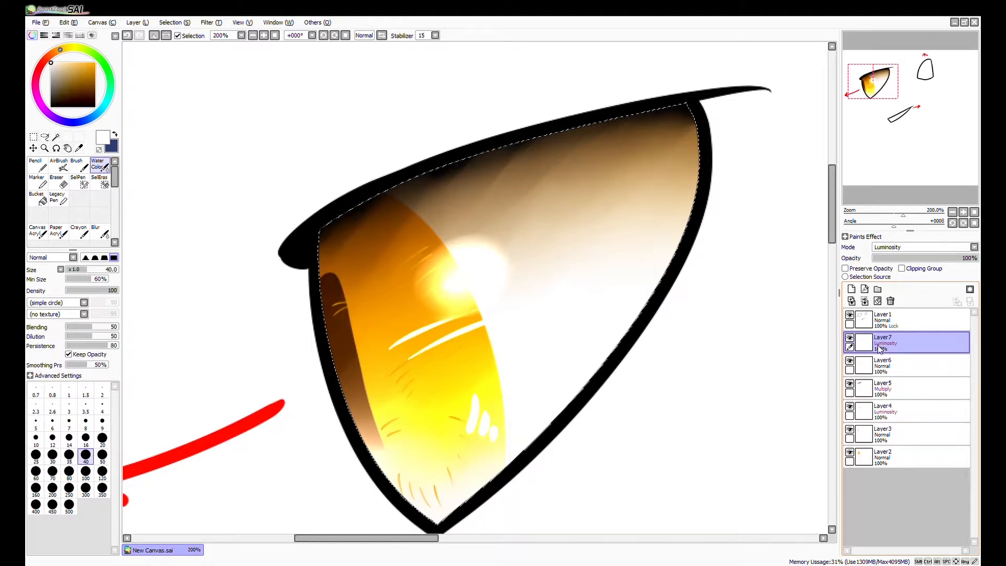
Blend the curved white streaks and the small lower highlights into the iris with the Water Color brush.
mouse_move(459, 364)
mouse_down()
mouse_move(414, 335)
mouse_move(440, 319)
mouse_move(403, 351)
mouse_move(445, 326)
mouse_move(461, 322)
mouse_move(474, 335)
mouse_move(495, 327)
mouse_move(476, 335)
mouse_up()
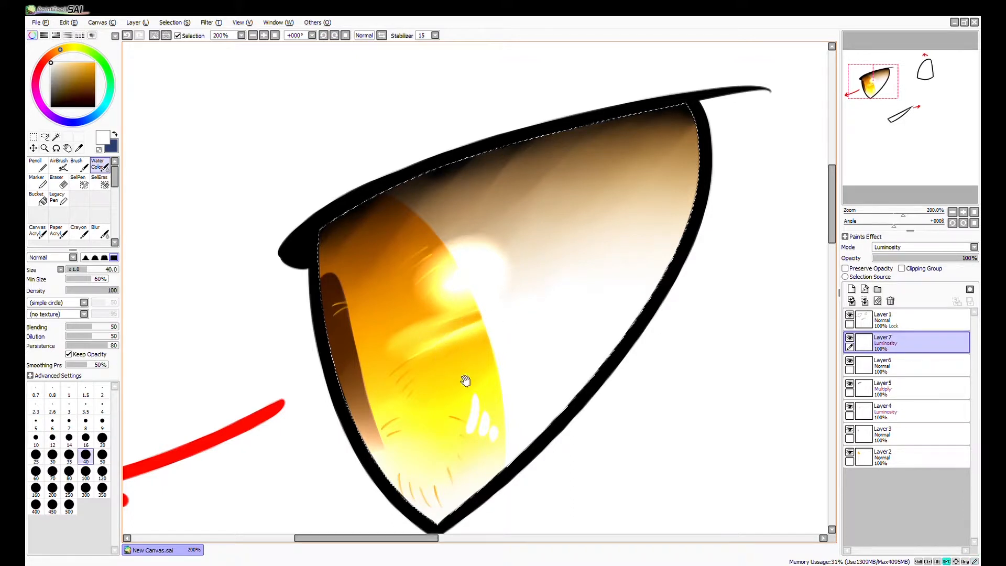
drag(465, 381, 469, 352)
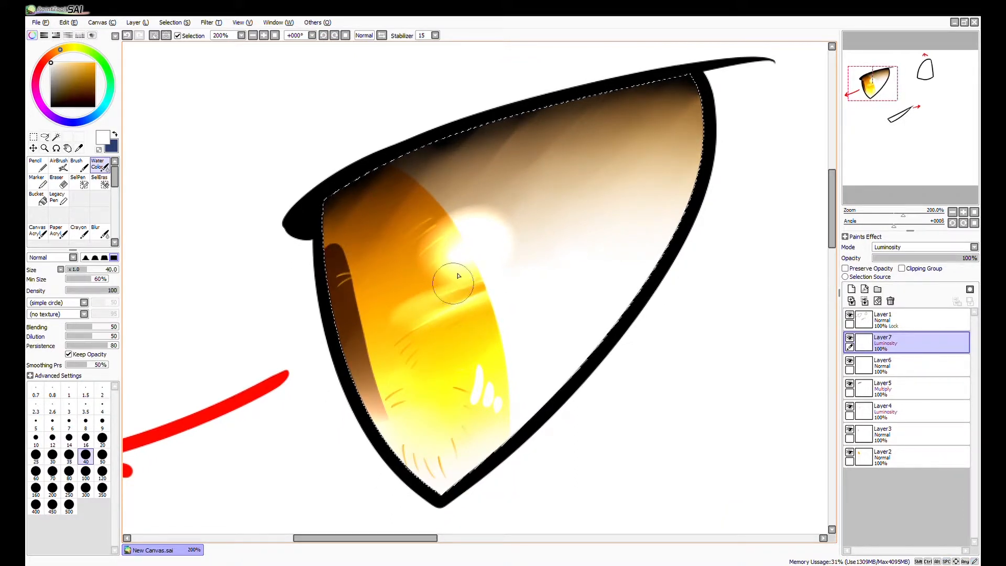
mouse_move(477, 380)
mouse_down()
mouse_move(471, 359)
mouse_move(478, 411)
mouse_up()
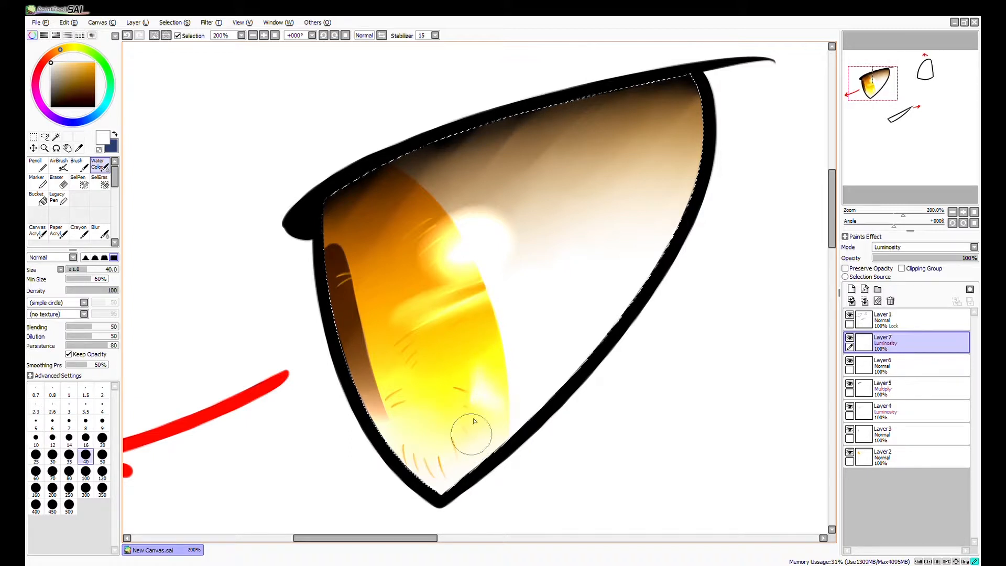
Try a different opacity on the lower Luminosity layer and restore it to 100%.
scroll(541, 463, down, 2)
drag(563, 501, 538, 429)
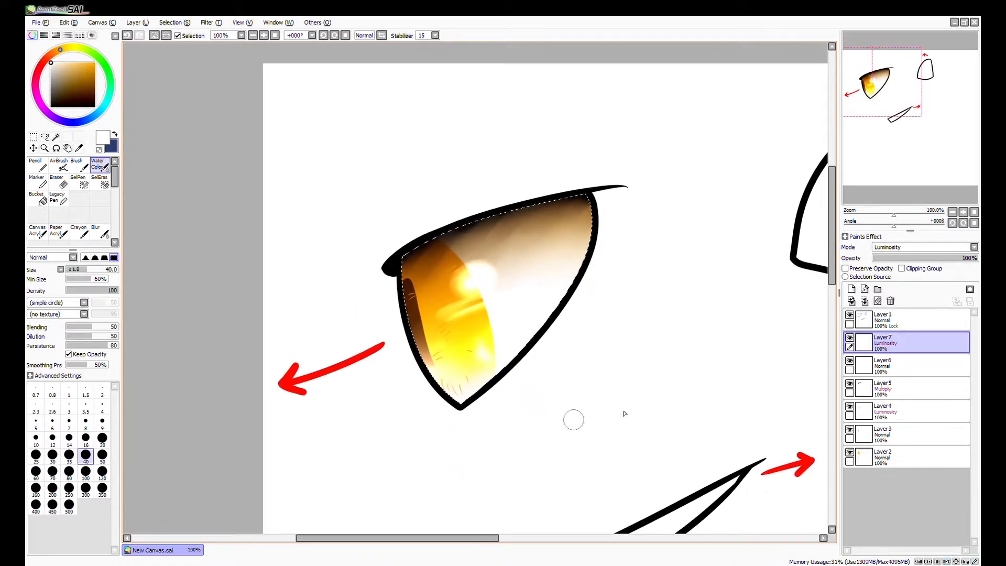
click(887, 410)
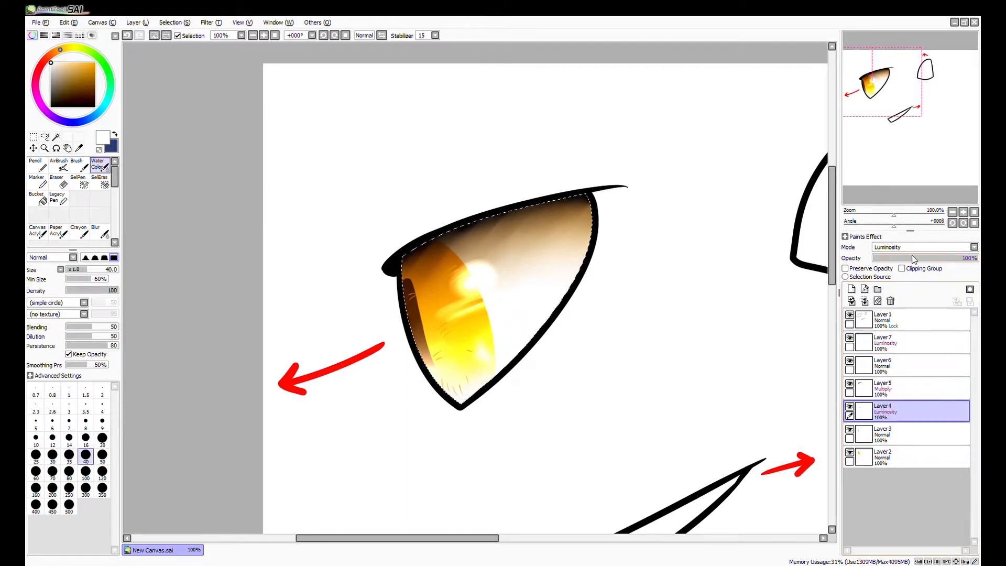
mouse_move(945, 260)
mouse_down()
mouse_move(884, 263)
mouse_move(964, 259)
mouse_move(875, 259)
mouse_move(947, 256)
mouse_up()
Add a new layer above the highlight layer and set its mode to Luminosity.
drag(605, 461, 597, 456)
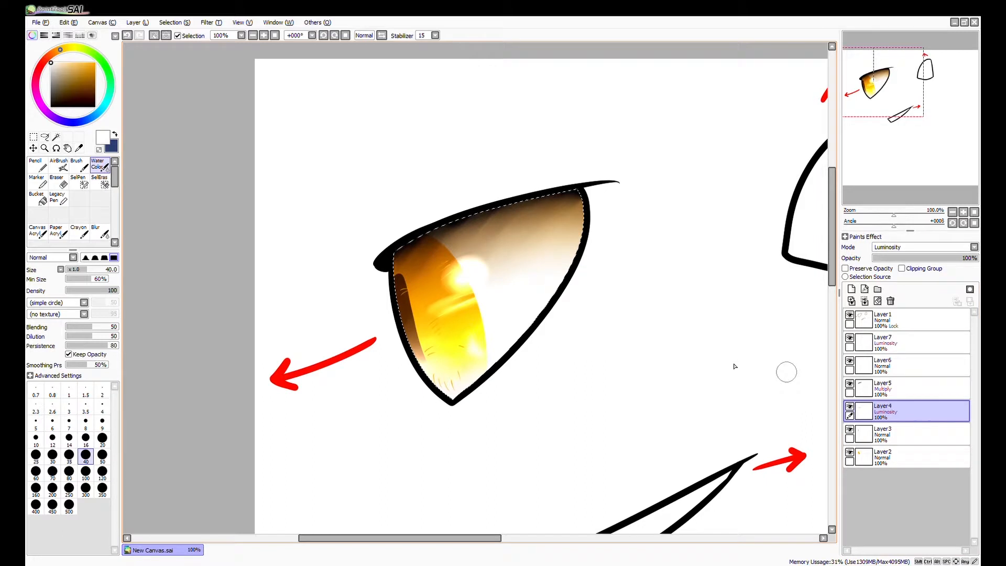
drag(659, 450, 680, 435)
click(898, 348)
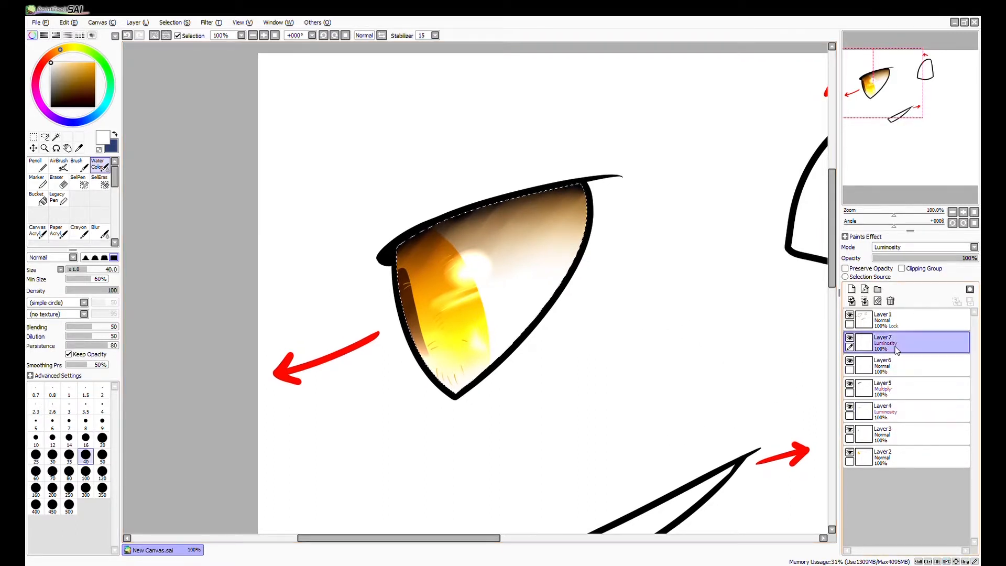
click(851, 289)
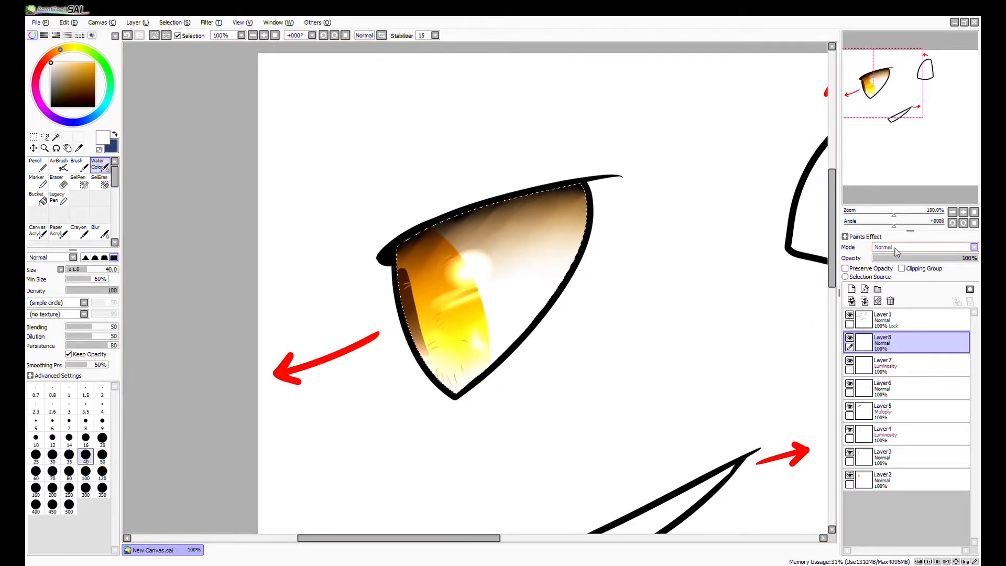
click(895, 287)
Paint large white light circles over the iris and the white of the eye with the Pencil at size 250.
click(40, 166)
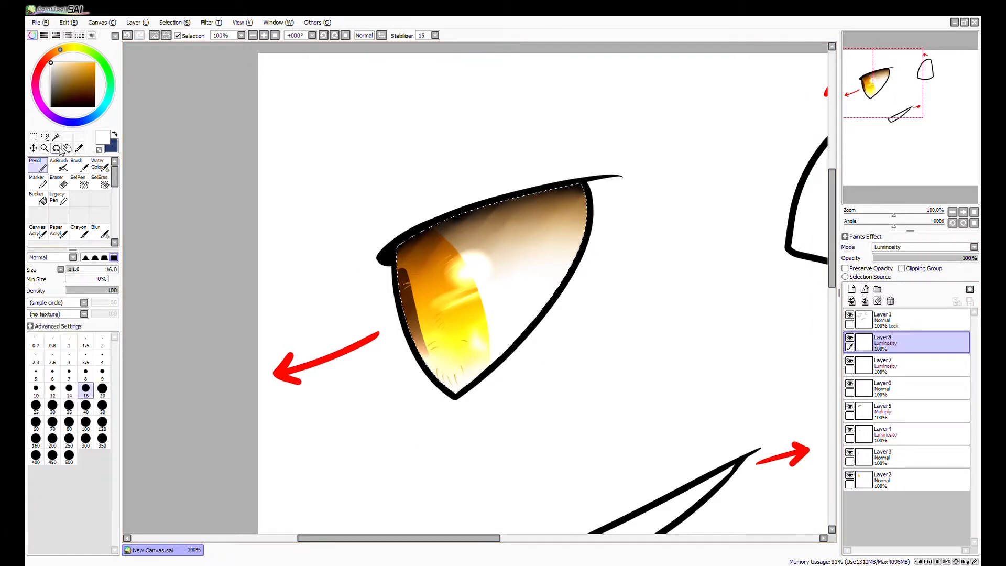
click(85, 421)
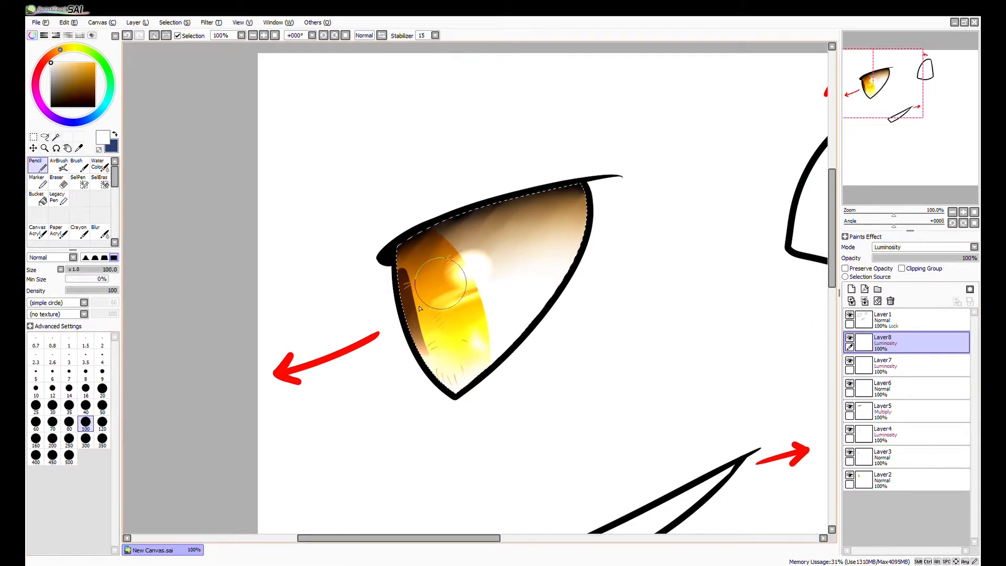
click(68, 438)
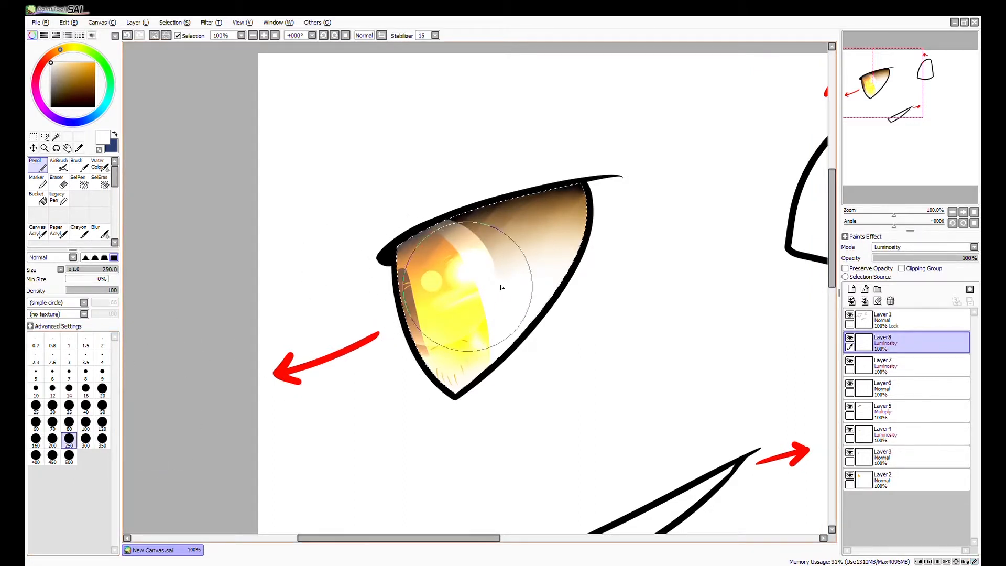
click(565, 288)
key(ctrl+z)
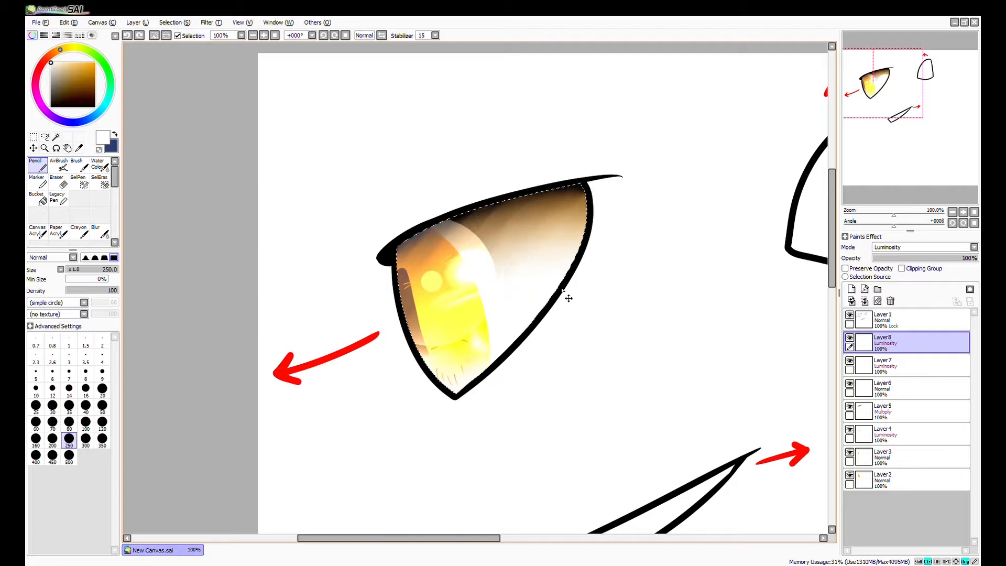
key(ctrl+z)
click(559, 309)
Blend the large light circles with the Water Color brush at size 100 and lower their Luminosity layer to 32% opacity.
click(104, 171)
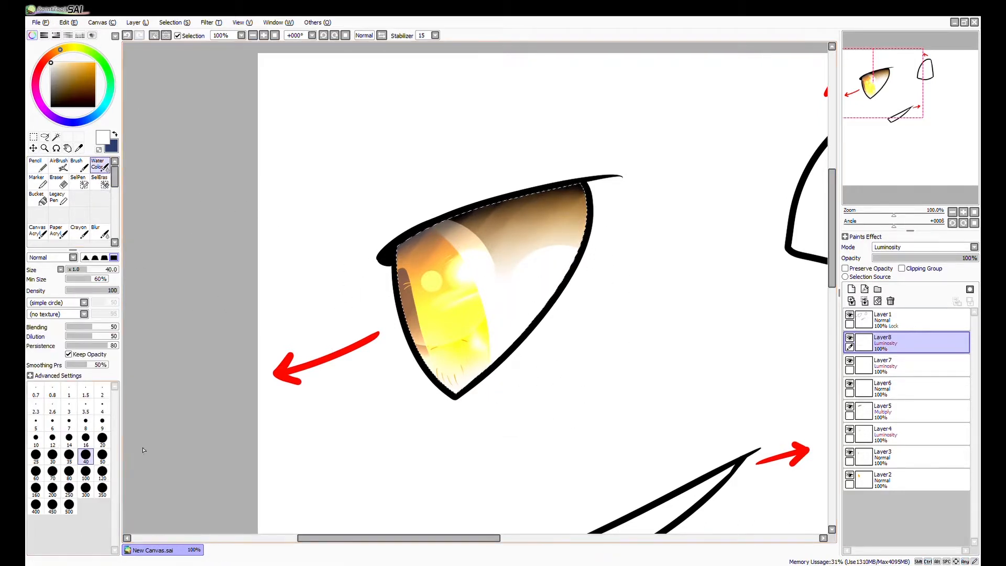
key(bracketright)
key(bracketright)
key(bracketright)
key(bracketright)
key(bracketright)
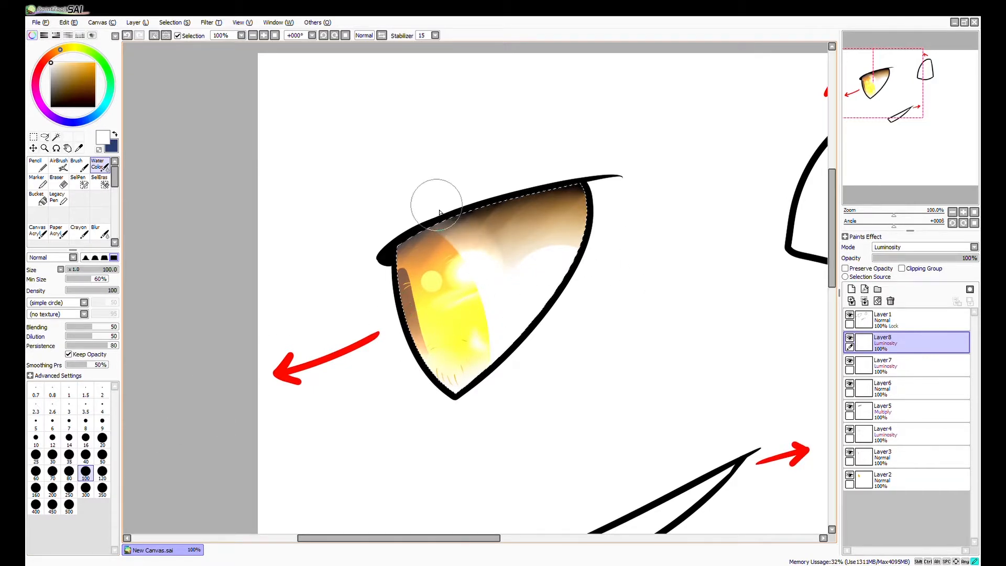
mouse_move(563, 239)
mouse_down()
mouse_move(519, 266)
mouse_move(509, 314)
mouse_up()
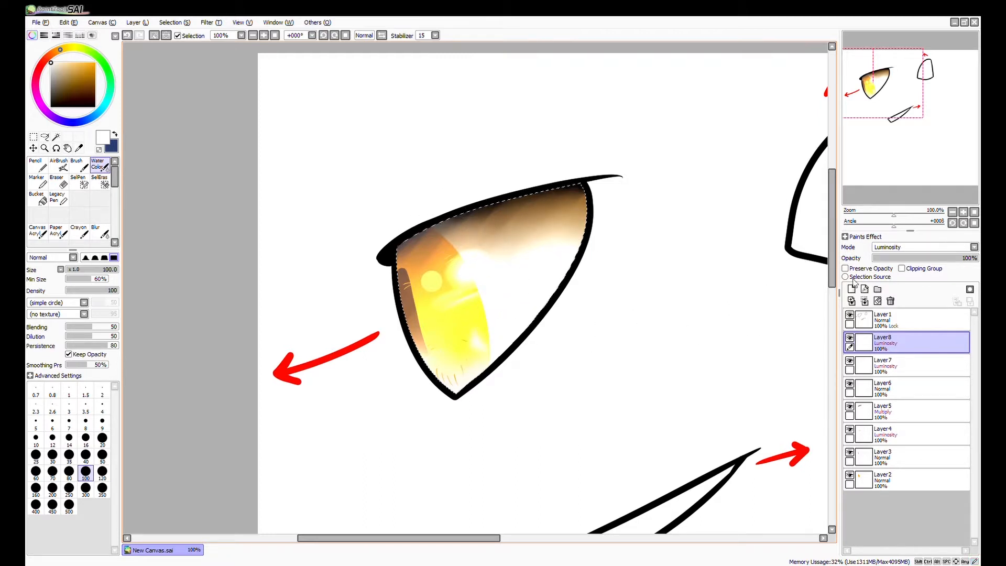
mouse_move(912, 262)
mouse_down()
mouse_move(899, 264)
mouse_move(922, 267)
mouse_move(867, 262)
mouse_move(964, 270)
mouse_move(906, 264)
mouse_up()
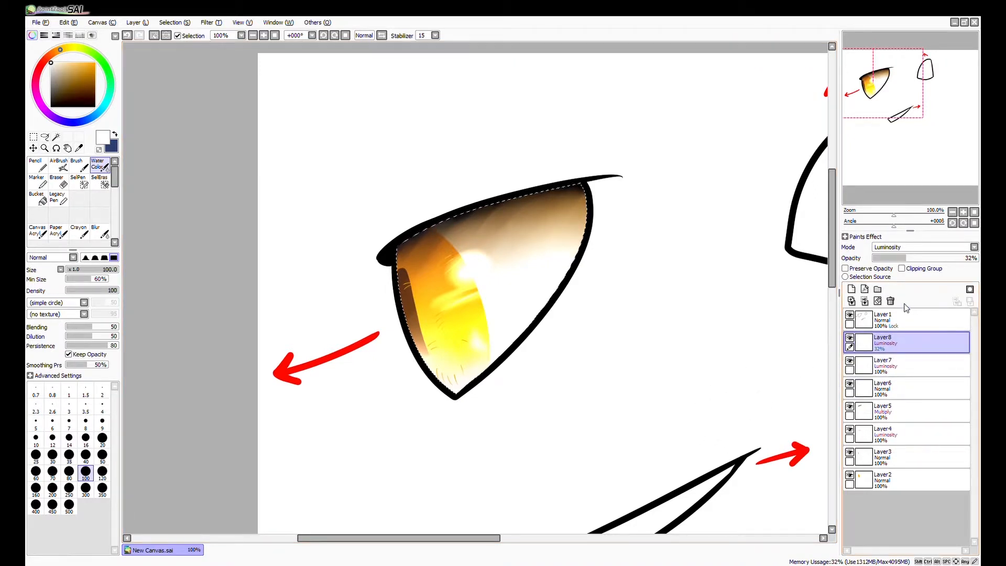
Compare the eye with the topmost Luminosity layer hidden and shown.
click(850, 338)
click(851, 337)
click(851, 337)
click(850, 338)
click(850, 338)
click(850, 338)
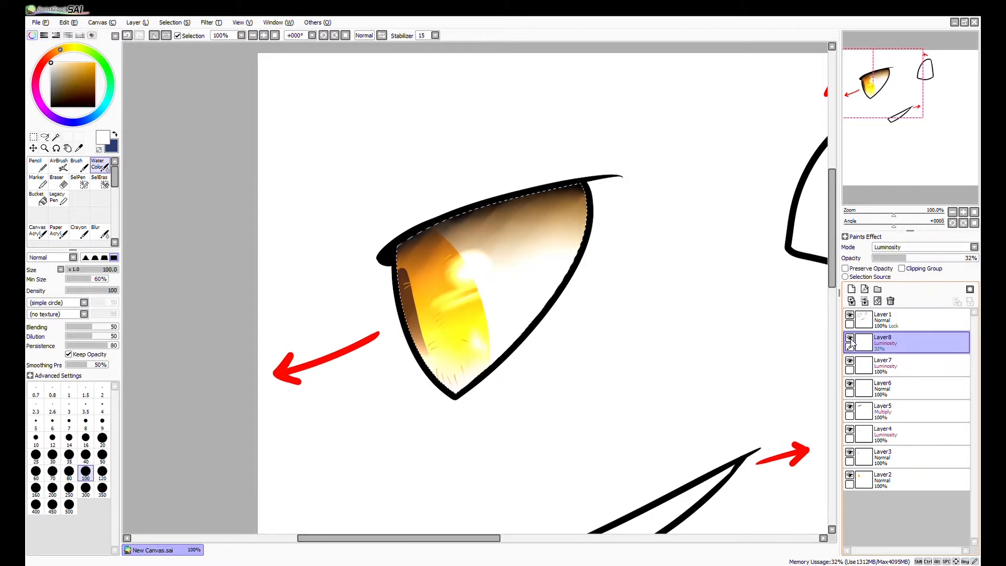
click(850, 338)
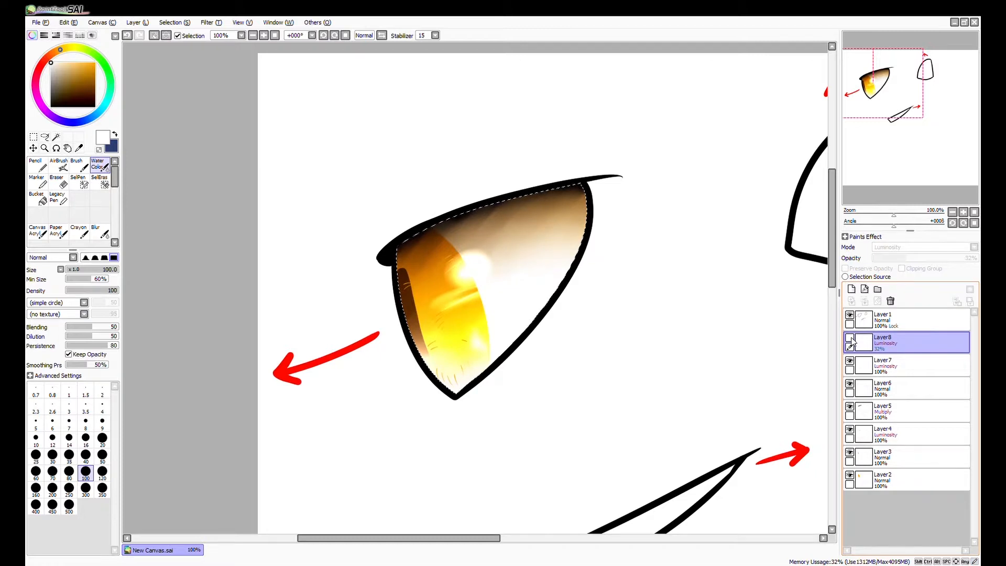
click(851, 338)
click(849, 337)
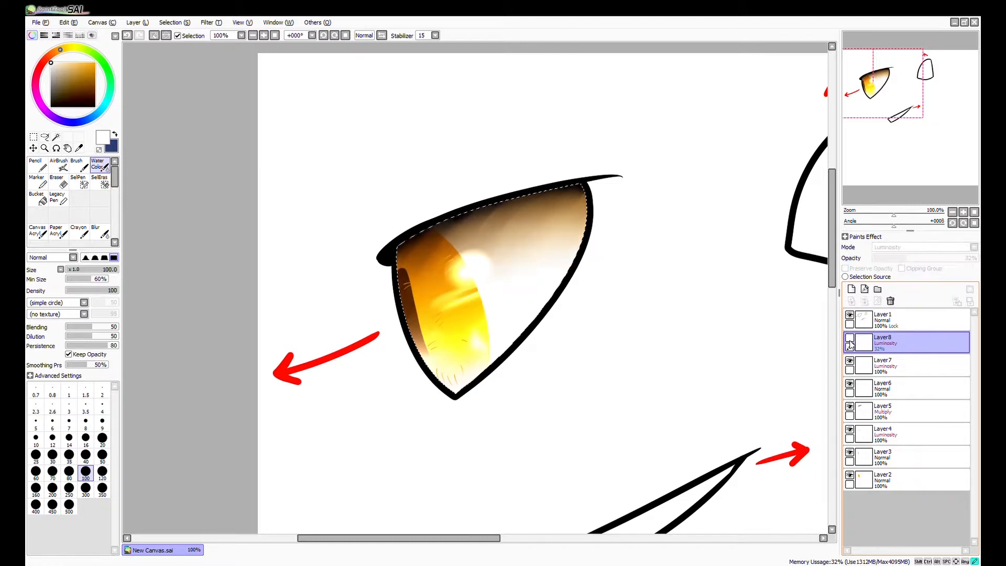
click(850, 338)
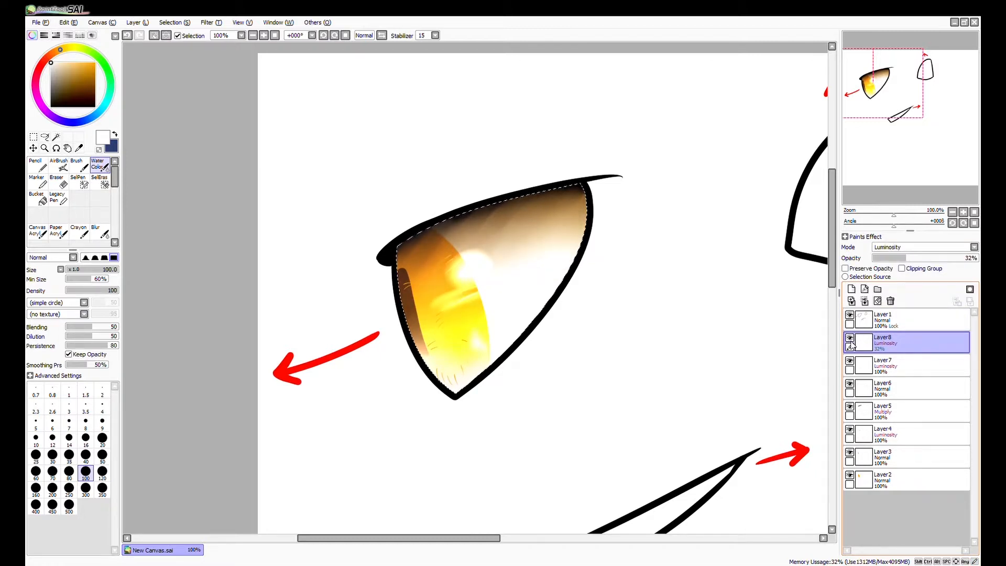
Clear the selection around the coloured eye.
scroll(691, 427, down, 1)
drag(684, 426, 525, 411)
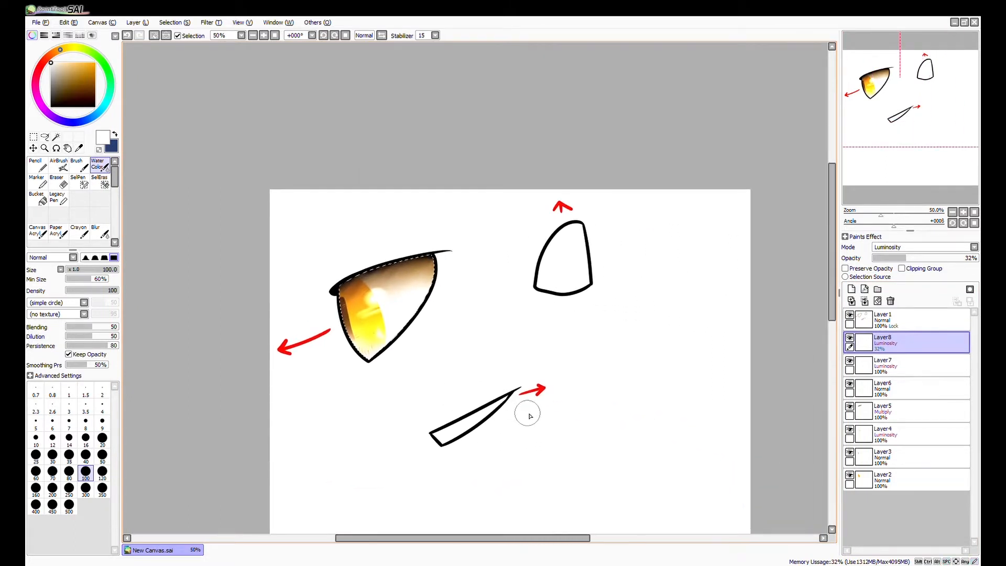
key(ctrl+d)
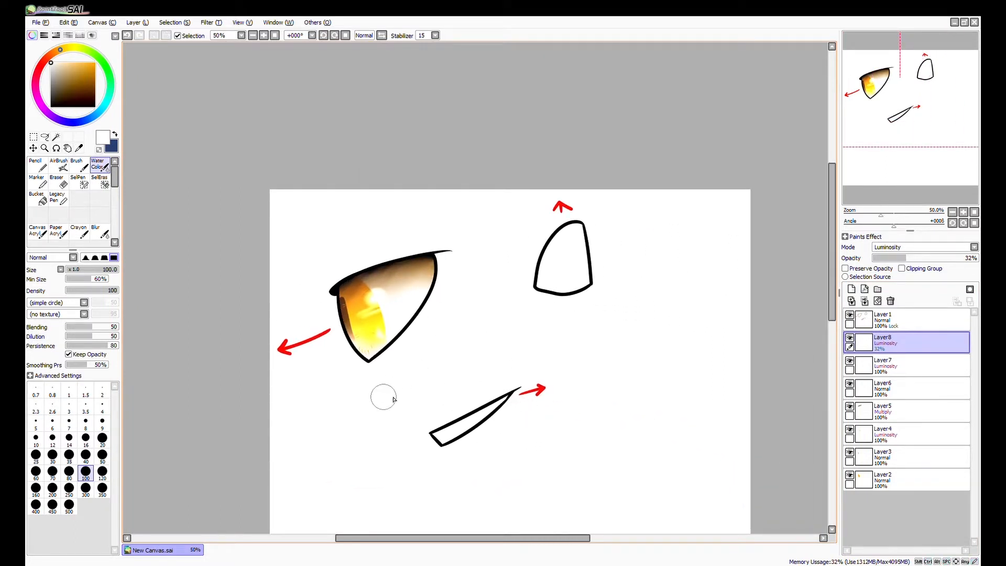
On Layer1 with Preserve Opacity off, extend the eye's front corner into a black lash point using the Pencil at size 16.
click(40, 164)
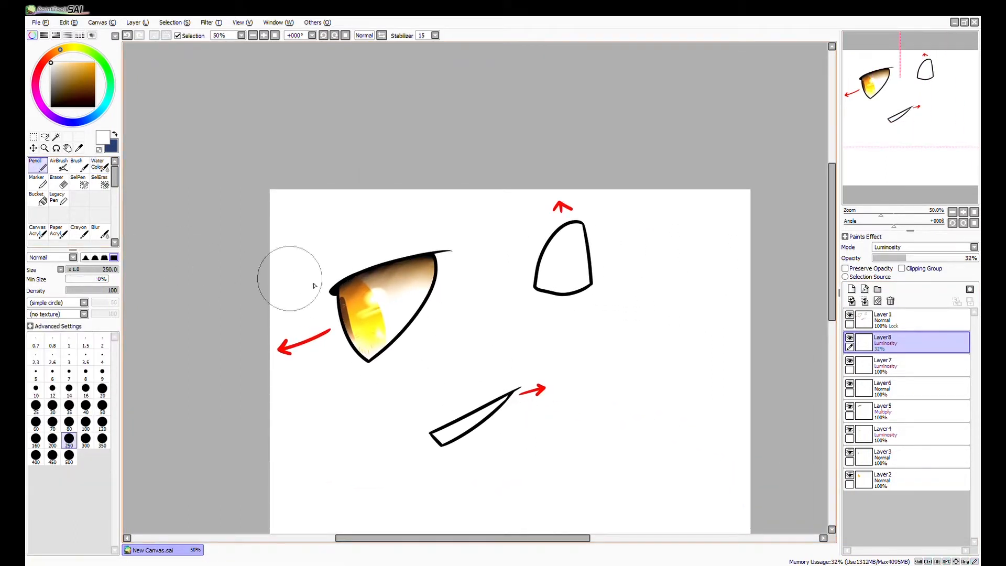
scroll(265, 269, up, 3)
click(912, 320)
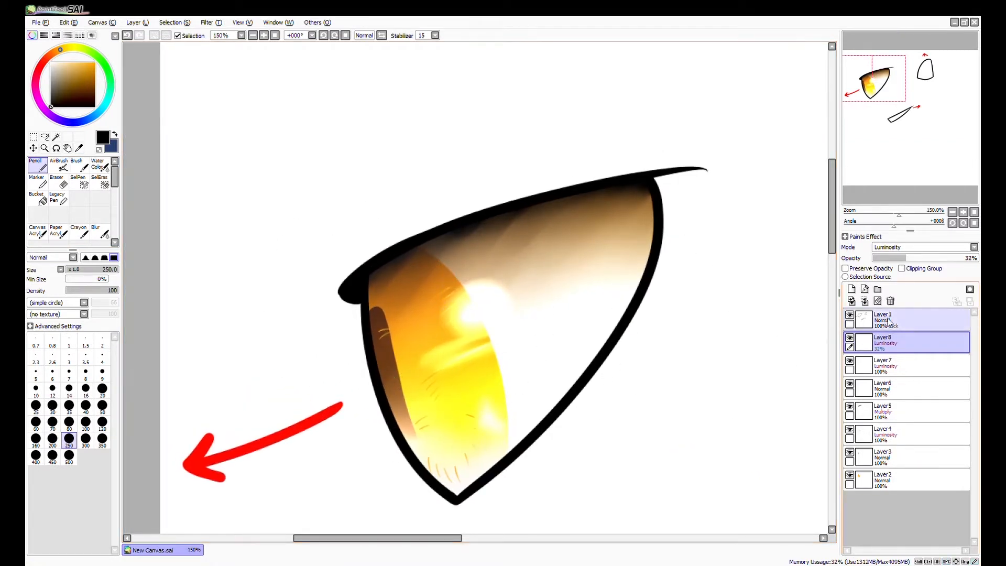
click(90, 392)
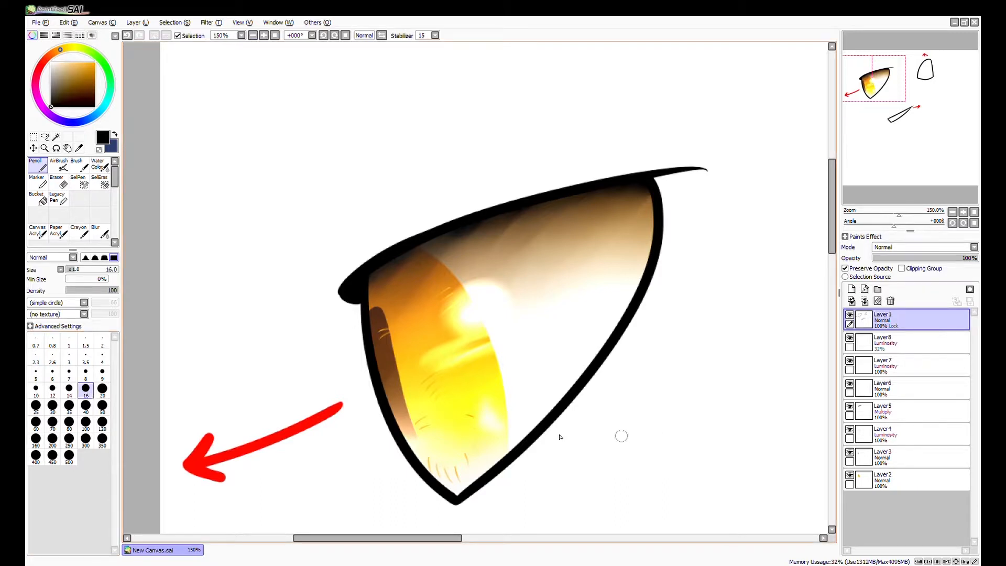
click(845, 268)
drag(366, 330, 349, 359)
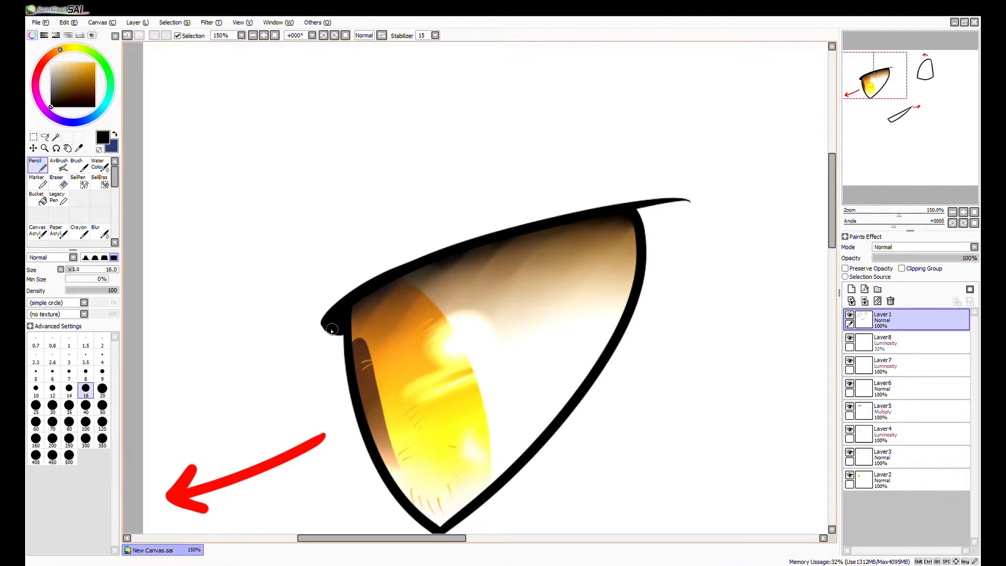
drag(324, 327, 342, 343)
drag(389, 400, 383, 416)
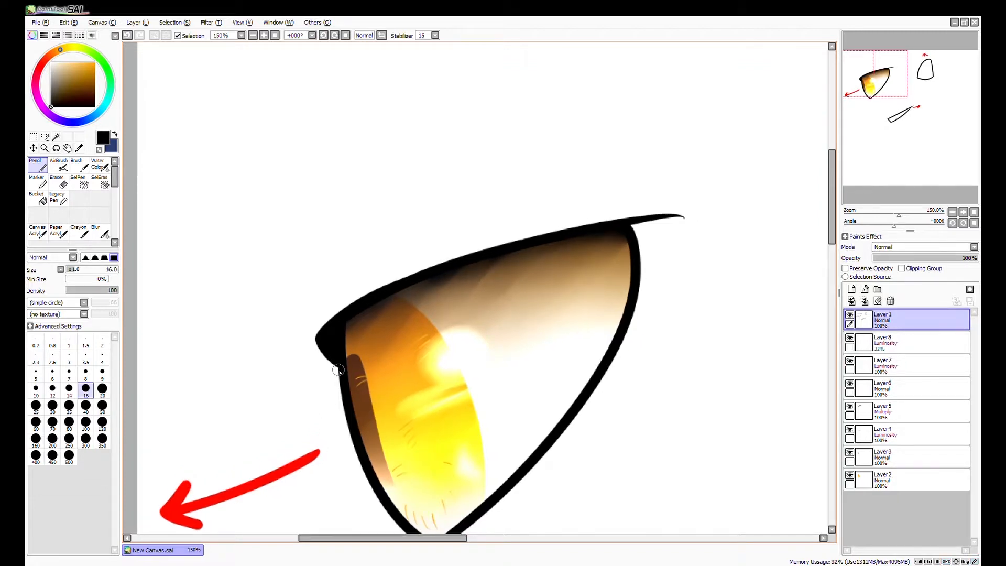
drag(339, 364, 312, 332)
key(ctrl+z)
drag(342, 362, 308, 319)
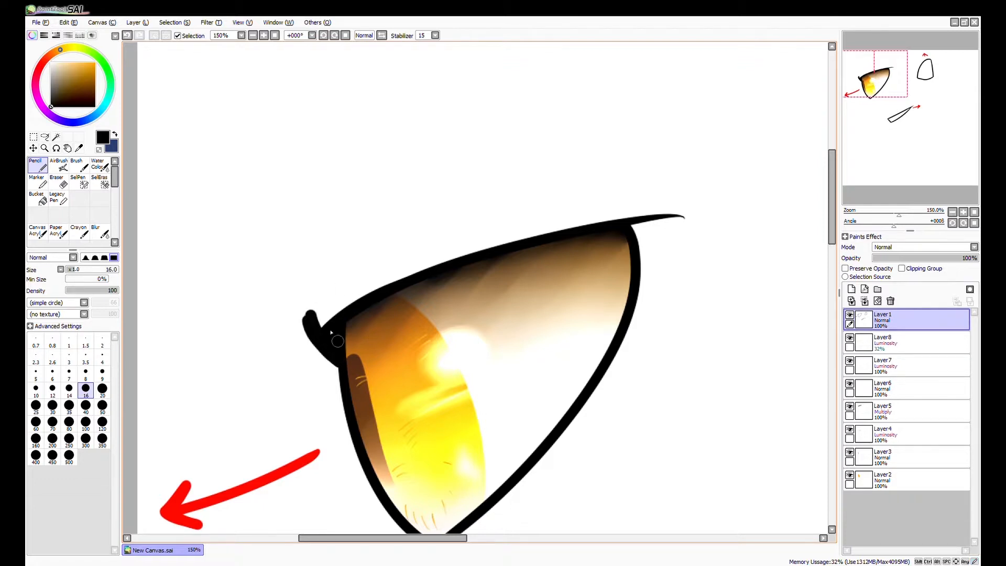
Thicken the upper lash line with long black strokes from the front corner to the outer tip.
mouse_move(309, 322)
mouse_down()
mouse_move(408, 265)
mouse_move(547, 236)
mouse_move(350, 284)
mouse_move(532, 231)
mouse_move(658, 214)
mouse_move(692, 222)
mouse_up()
key(ctrl+z)
key(ctrl+z)
key(ctrl+z)
mouse_move(309, 316)
mouse_down()
mouse_move(623, 223)
mouse_move(702, 217)
mouse_up()
mouse_move(325, 328)
mouse_down()
mouse_move(362, 292)
mouse_move(316, 325)
mouse_move(319, 313)
mouse_move(482, 242)
mouse_move(472, 247)
mouse_move(576, 229)
mouse_move(512, 238)
mouse_move(624, 255)
mouse_up()
Draw several thin tapered lashes sweeping out from the outer end of the upper lash line.
drag(509, 424, 465, 364)
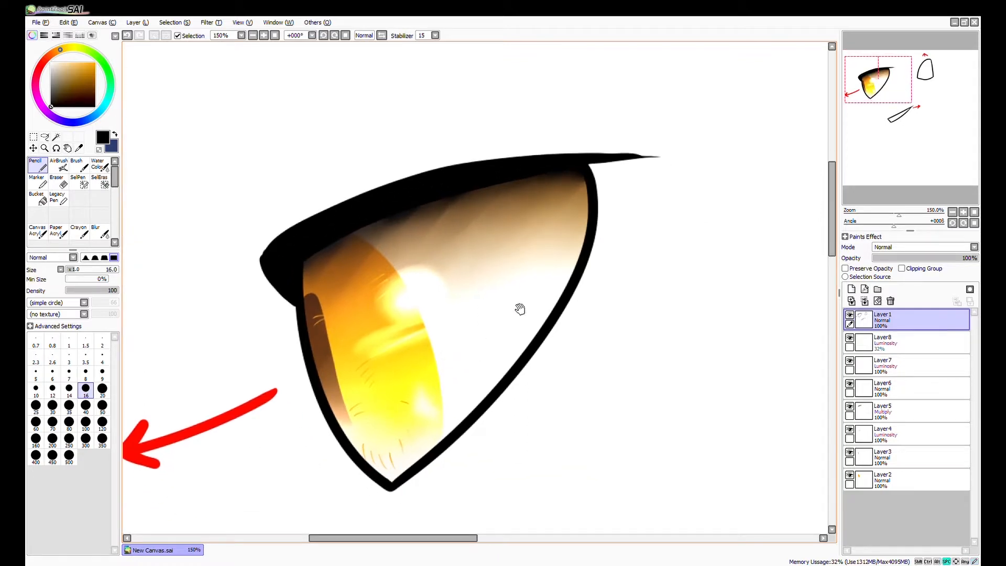
drag(642, 246, 620, 268)
mouse_move(548, 185)
mouse_down()
mouse_move(672, 156)
mouse_move(649, 174)
mouse_move(709, 153)
mouse_up()
key(ctrl+z)
key(ctrl+z)
mouse_move(548, 184)
mouse_down()
mouse_move(672, 182)
mouse_move(634, 202)
mouse_up()
Thicken the upper part of the eye's outer side outline, tapering it into the lower line.
key(ctrl+z)
mouse_move(564, 188)
mouse_down()
mouse_move(628, 198)
mouse_move(651, 197)
mouse_up()
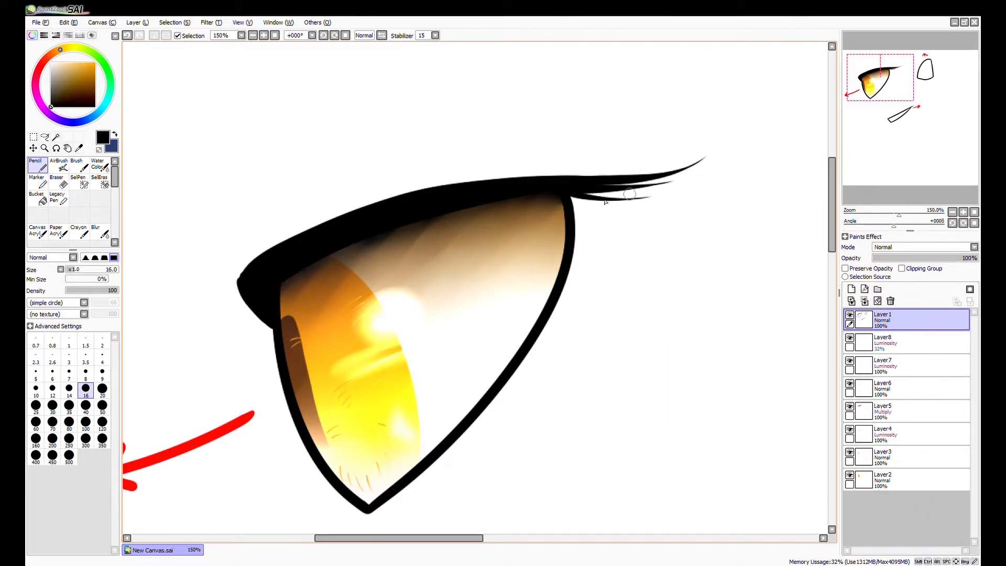
drag(573, 229, 571, 229)
drag(573, 193, 570, 249)
key(ctrl+z)
key(ctrl+z)
mouse_move(568, 254)
mouse_down()
mouse_move(564, 266)
mouse_move(577, 179)
mouse_move(562, 273)
mouse_up()
key(ctrl+z)
key(ctrl+z)
mouse_move(577, 192)
mouse_down()
mouse_move(560, 286)
mouse_move(576, 247)
mouse_move(560, 289)
mouse_up()
key(ctrl+z)
drag(575, 240, 577, 213)
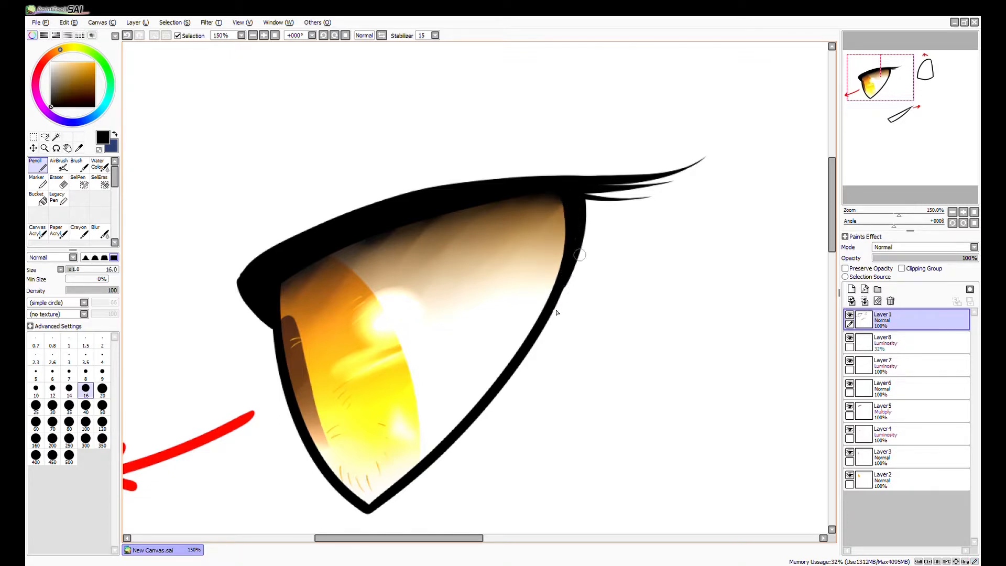
drag(573, 262, 557, 299)
key(ctrl+z)
Draw two short thick lash marks just outside the lower part of the outer outline.
drag(498, 404, 503, 329)
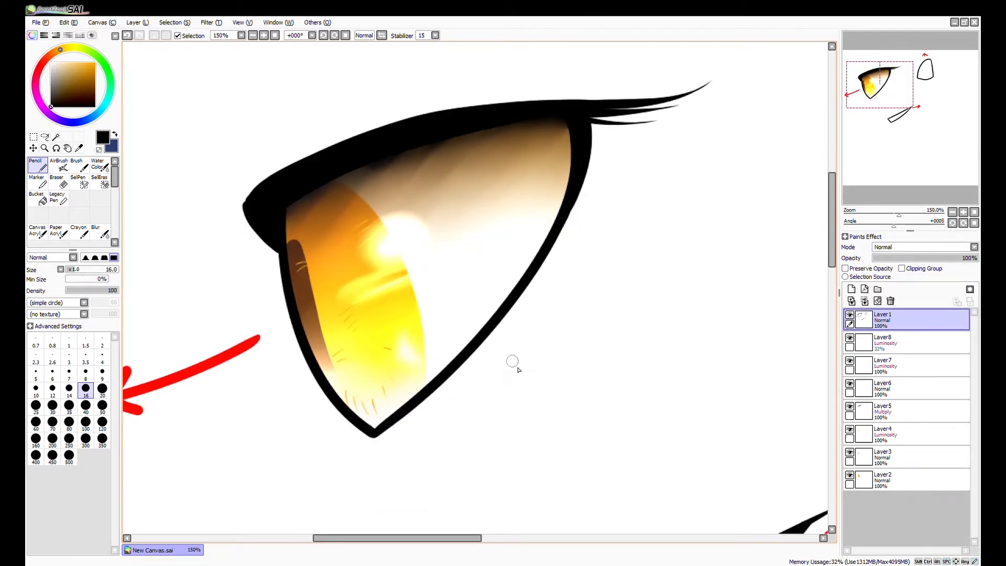
mouse_move(531, 290)
mouse_down()
mouse_move(552, 317)
mouse_move(542, 328)
mouse_up()
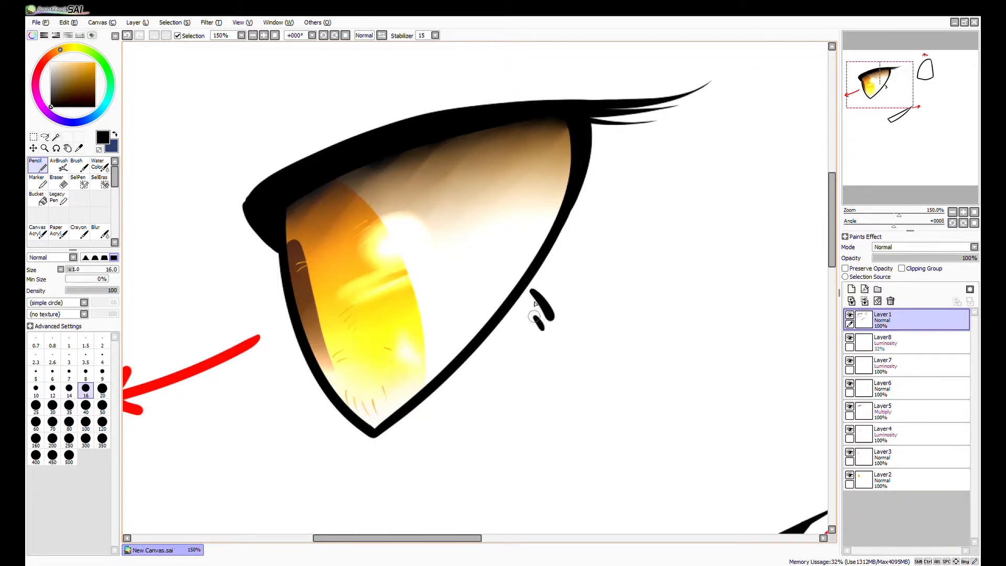
drag(534, 276, 551, 332)
Draw a thin eyelid crease above the upper lash line and a short upright lash near the front corner.
mouse_move(302, 225)
mouse_down()
mouse_move(316, 314)
mouse_move(321, 287)
mouse_move(435, 246)
mouse_move(522, 239)
mouse_up()
key(ctrl+z)
drag(341, 274, 560, 228)
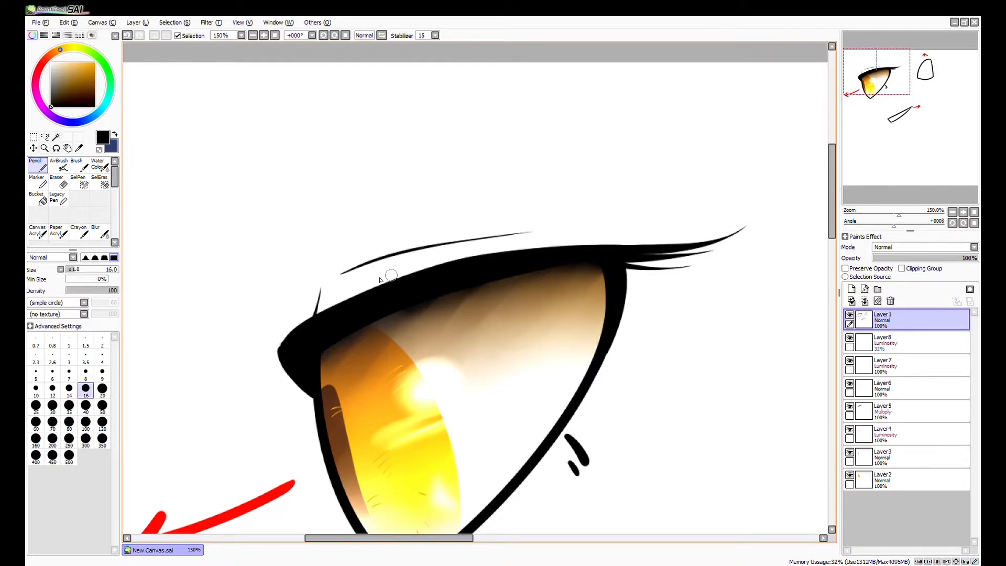
Add a thin lash stroke on the lower outline and a short line beneath the eye's bottom tip.
scroll(487, 351, down, 2)
drag(521, 433, 508, 450)
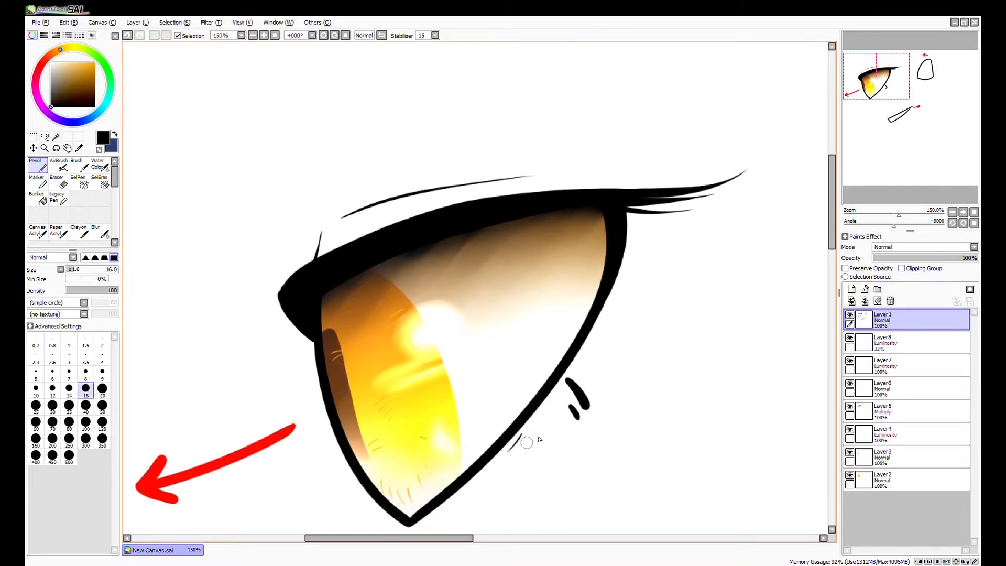
scroll(563, 434, down, 1)
drag(626, 410, 554, 359)
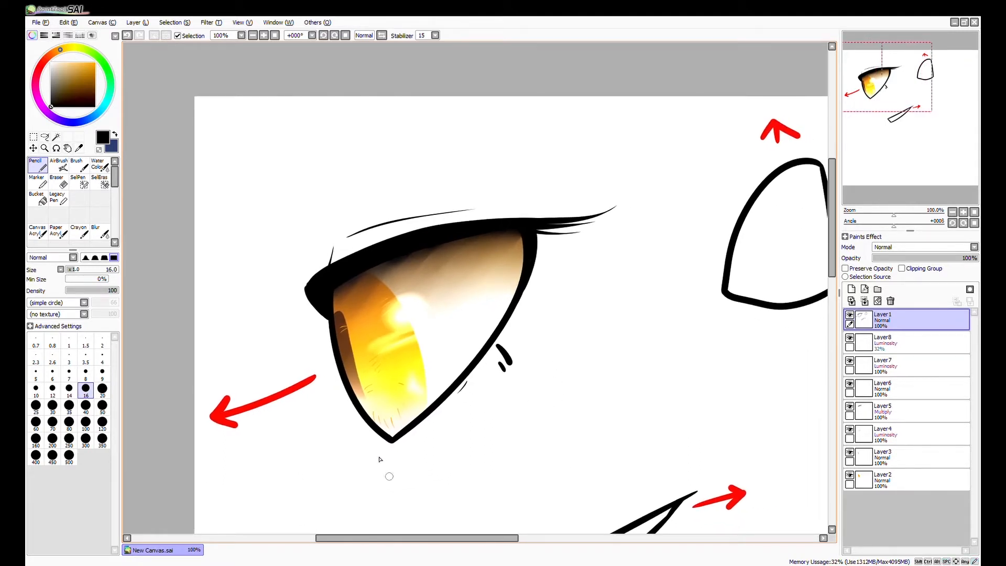
drag(378, 446, 409, 442)
Create a layer folder below the line art, move Layer2 through Layer8 into it in their original order, and collapse it.
scroll(464, 459, down, 1)
mouse_move(553, 469)
mouse_down()
mouse_move(518, 408)
mouse_move(563, 438)
mouse_up()
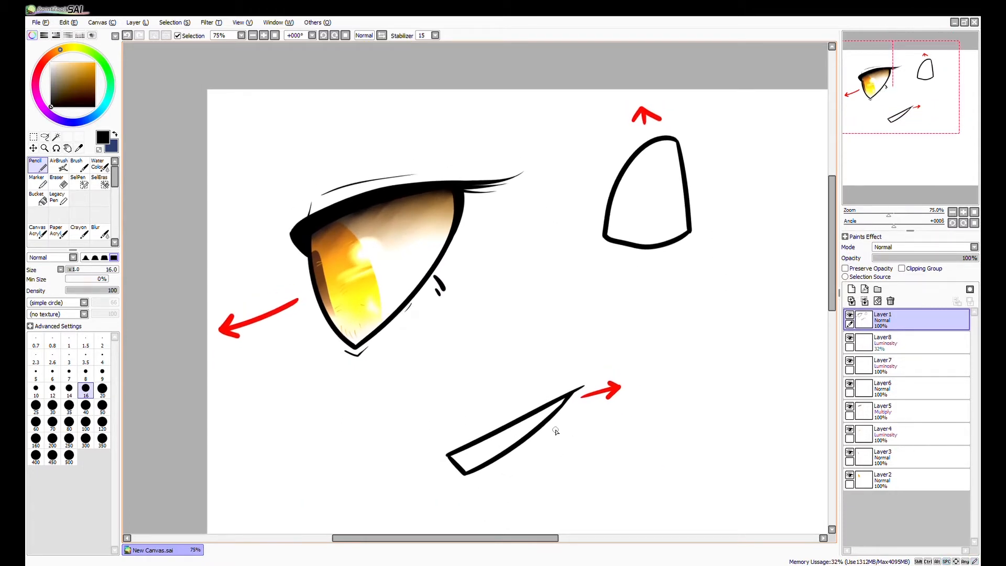
drag(716, 361, 566, 410)
scroll(526, 231, up, 3)
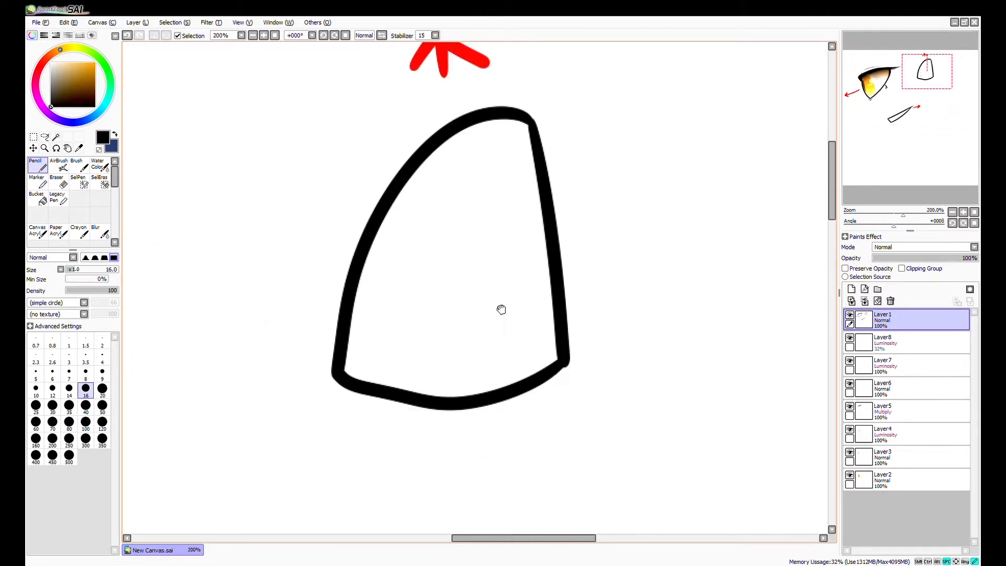
drag(505, 312, 491, 321)
click(56, 136)
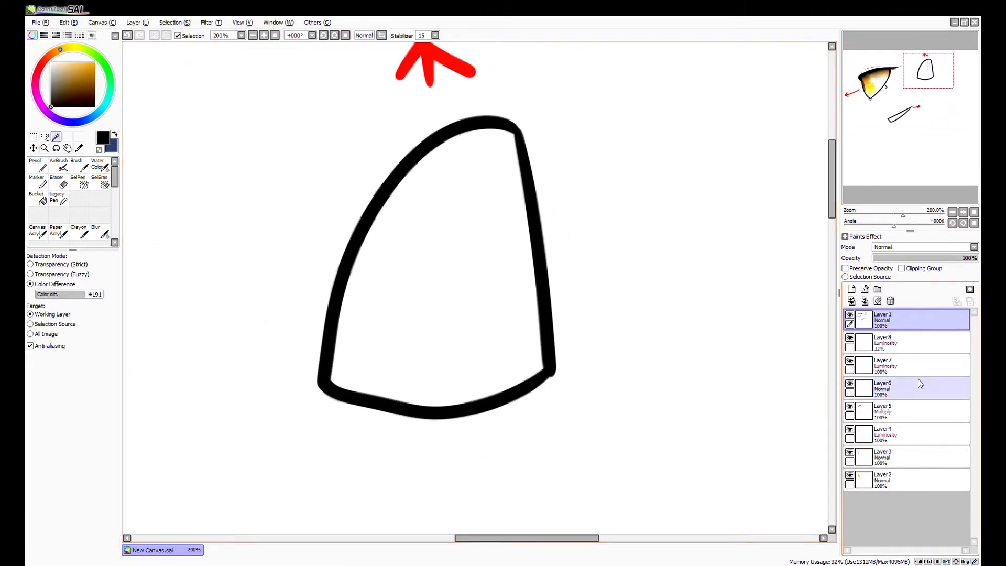
click(880, 340)
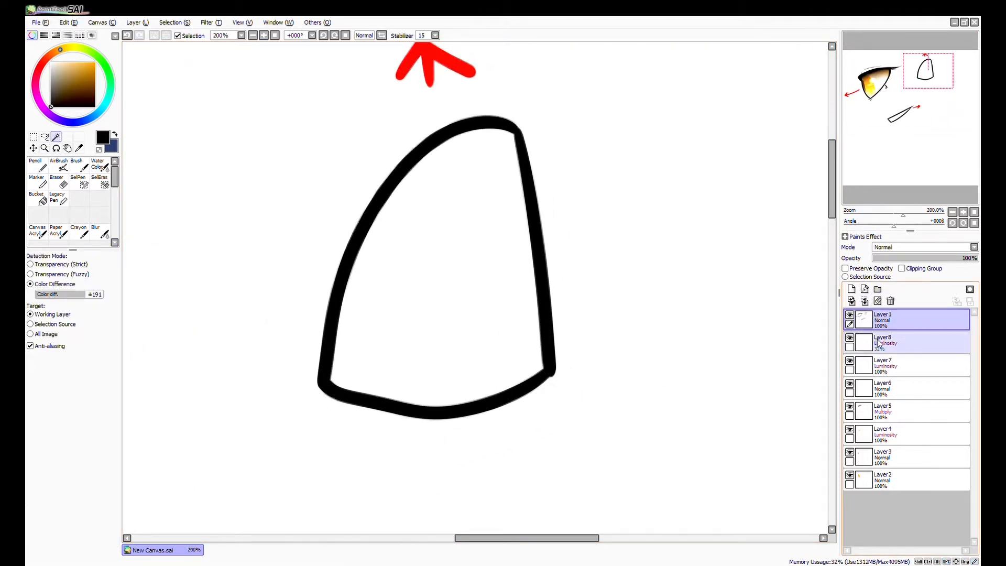
click(877, 290)
drag(882, 501, 883, 344)
drag(880, 497, 883, 351)
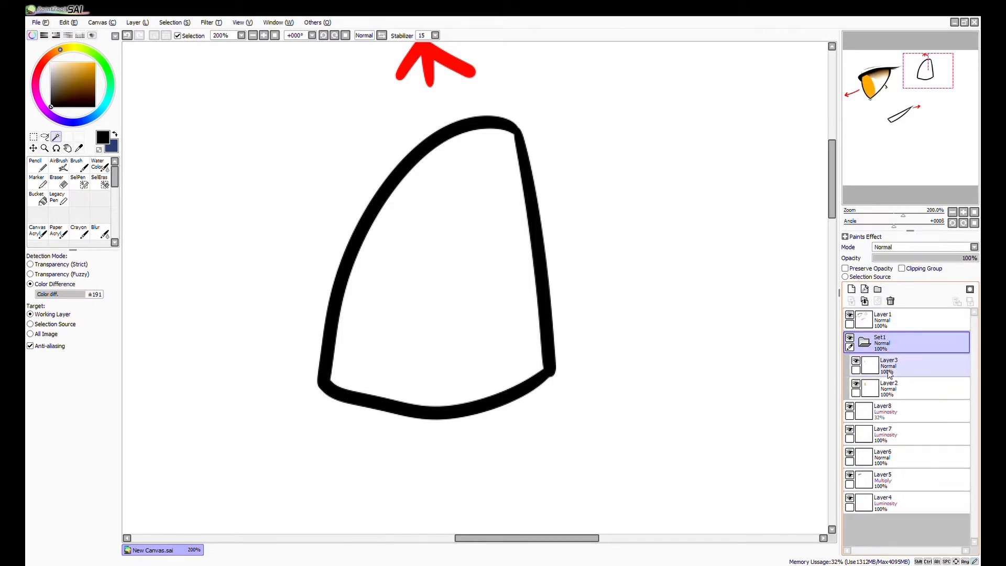
drag(879, 498, 891, 351)
drag(885, 497, 882, 354)
click(864, 341)
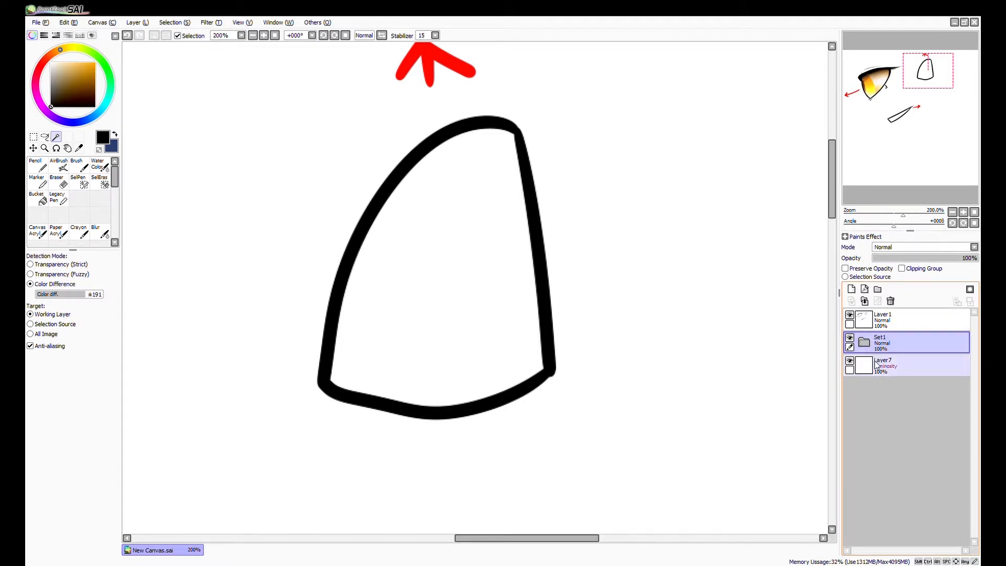
click(865, 342)
drag(885, 503, 889, 376)
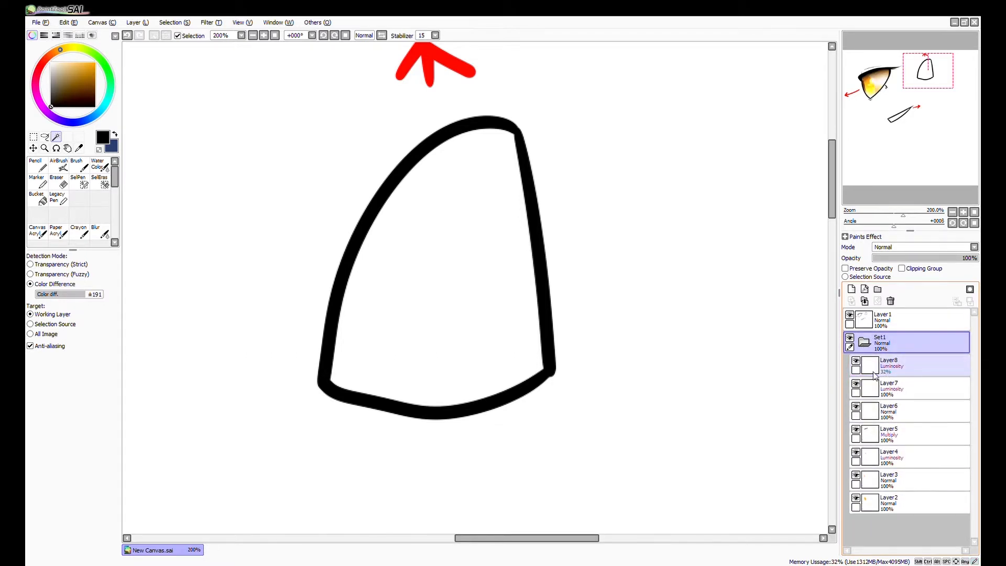
click(864, 341)
Add a new layer between the line art layer and the folder for the second eye.
click(883, 320)
click(853, 291)
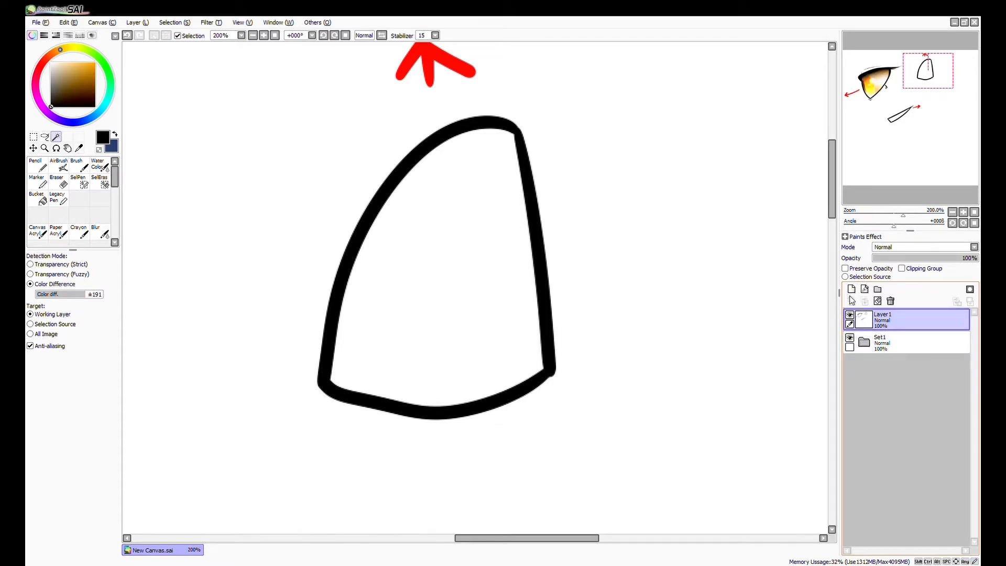
drag(881, 320, 881, 350)
key(space)
drag(719, 353, 720, 383)
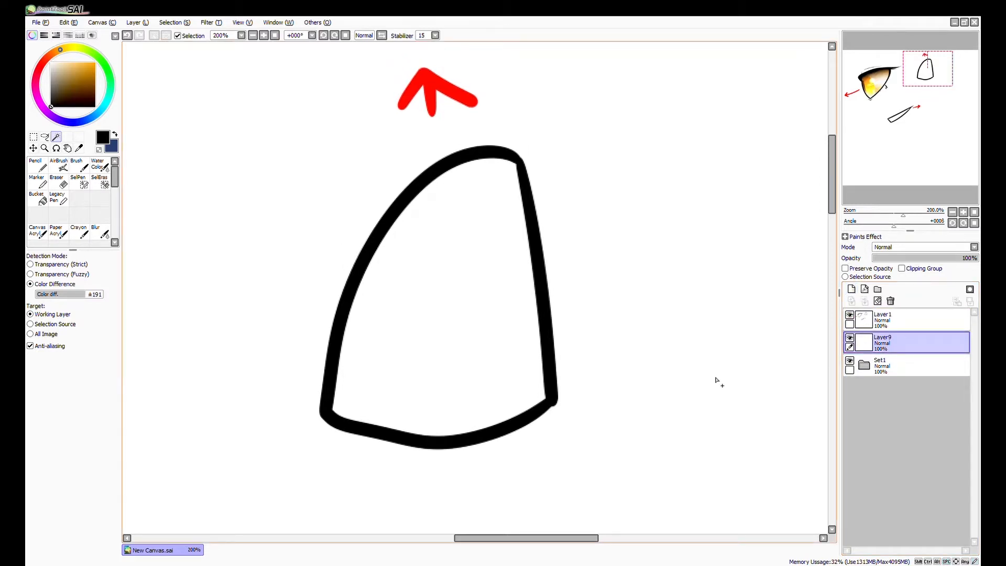
Select the inside of the second eye's outline on Layer1 with the Magic Wand and make Layer9 active.
click(881, 320)
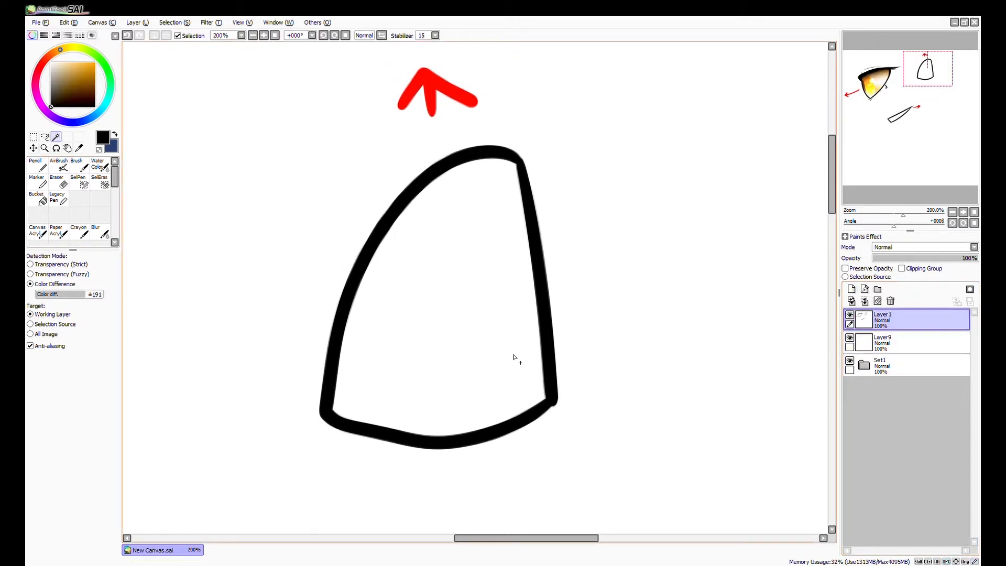
click(483, 357)
click(926, 339)
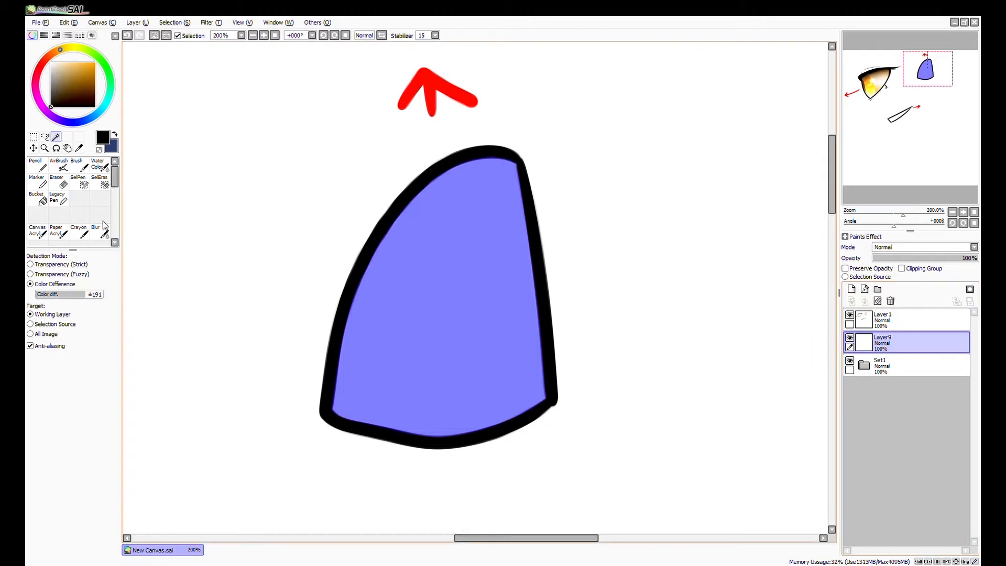
Paint a bright green iris inside the second eye with the Pencil at size 100, plus a dark green pupil at size 40.
click(39, 166)
scroll(148, 221, down, 1)
key(space)
drag(271, 352, 330, 368)
mouse_move(98, 56)
mouse_down()
mouse_move(96, 78)
mouse_move(95, 69)
mouse_up()
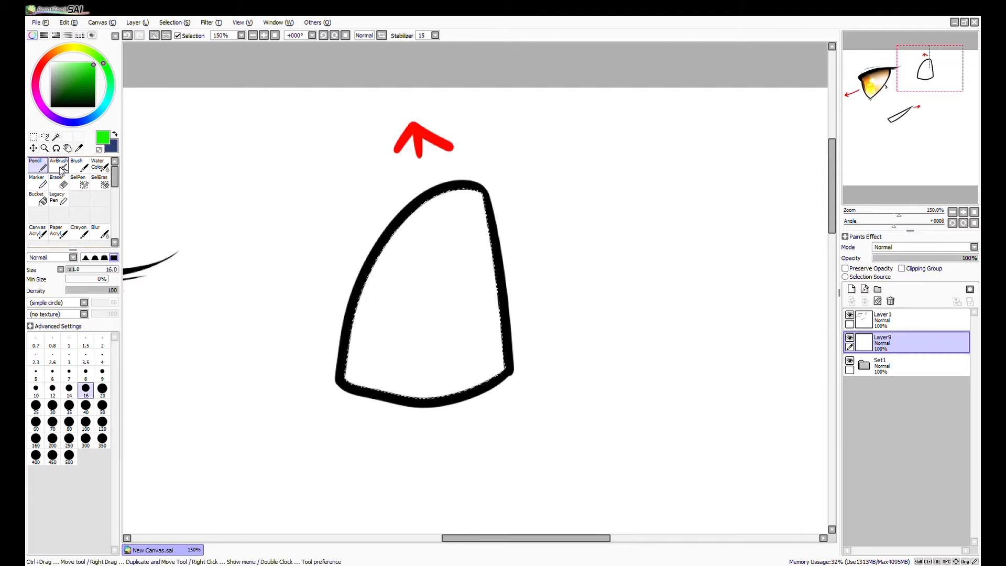
click(85, 421)
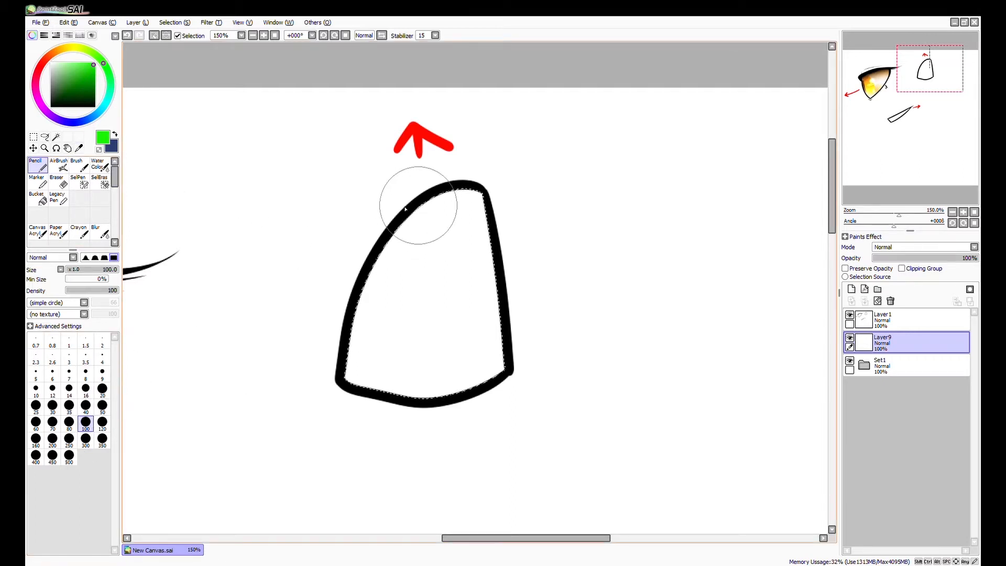
drag(432, 349, 438, 179)
key(ctrl+z)
mouse_move(401, 209)
mouse_down()
mouse_move(406, 337)
mouse_move(439, 188)
mouse_move(437, 325)
mouse_up()
key(ctrl+z)
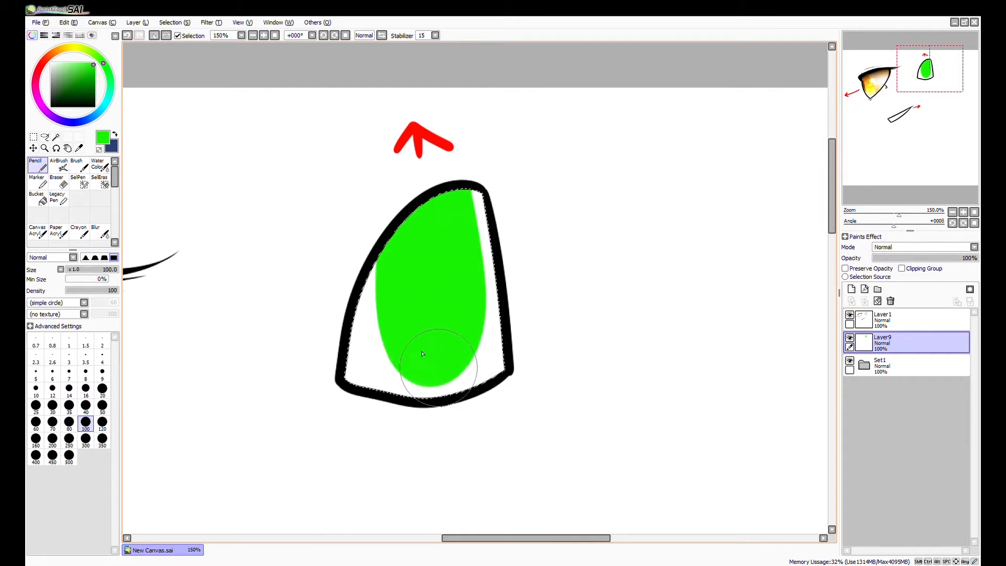
drag(84, 89, 103, 92)
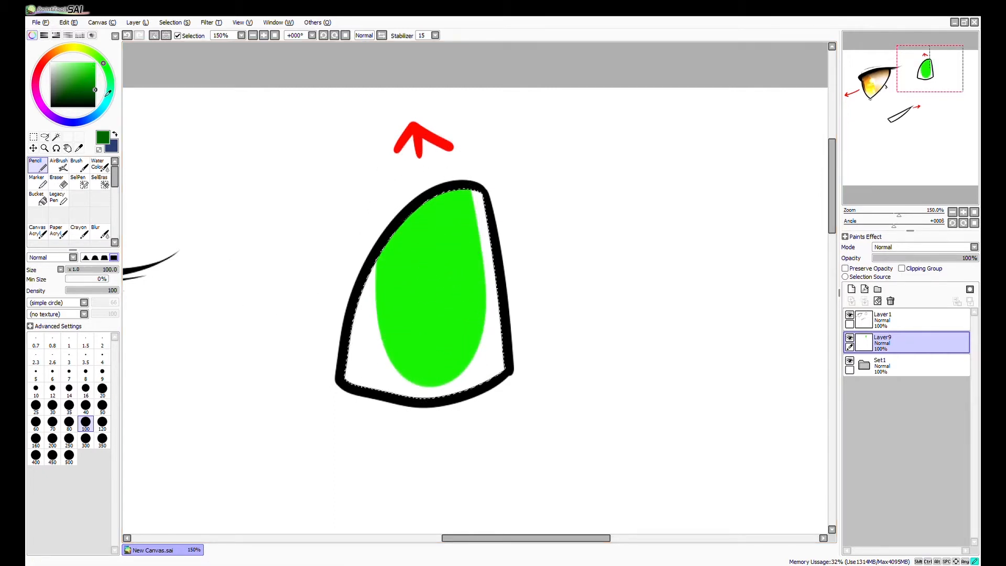
click(86, 405)
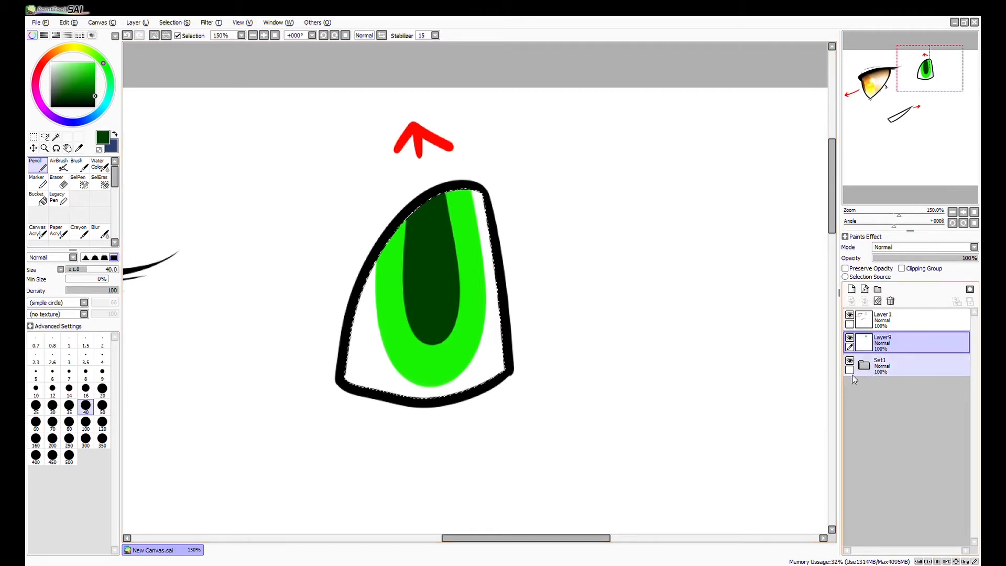
Add a Multiply layer above Layer9 and paint a curved dark green shadow band across the second eye's upper part.
click(851, 289)
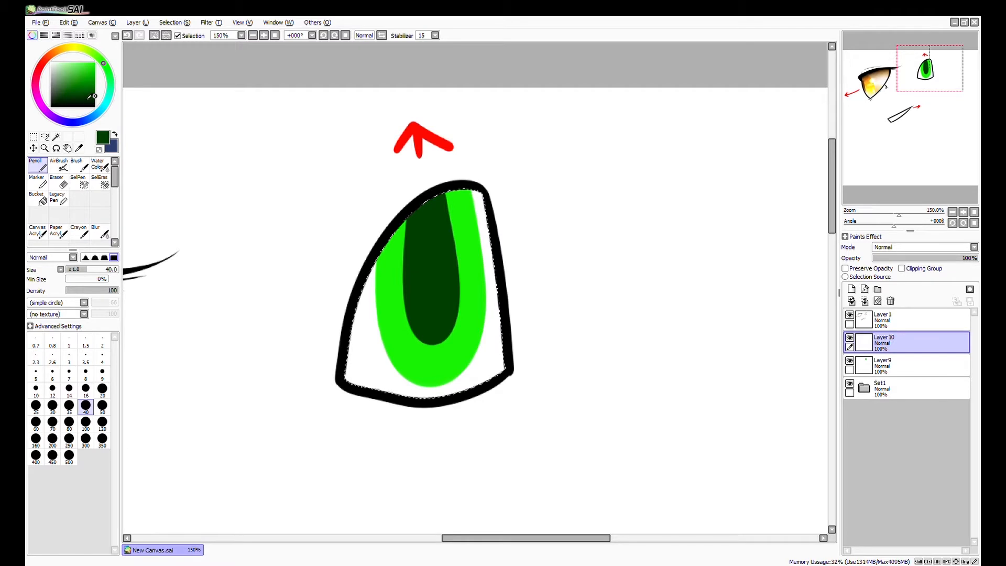
click(891, 264)
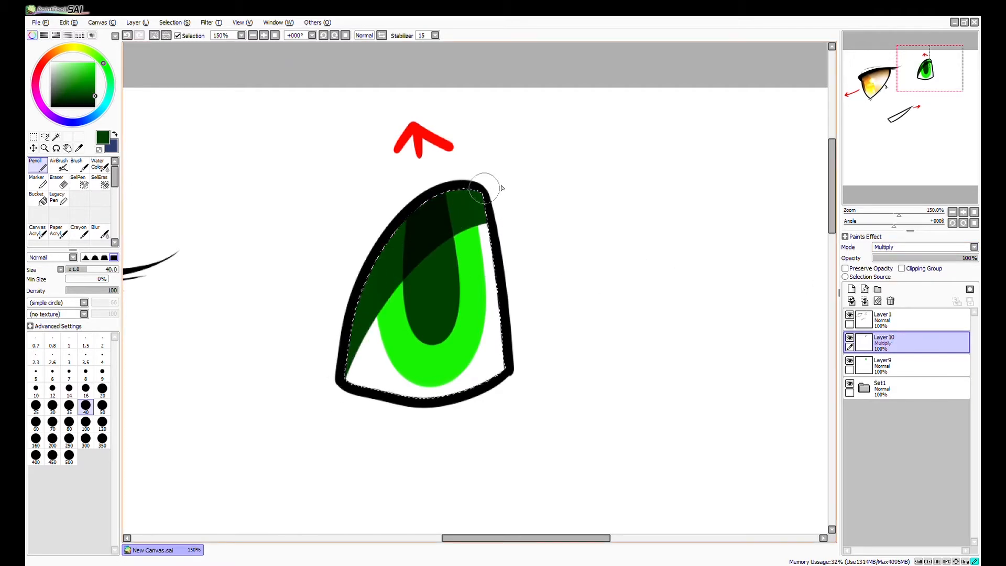
key(ctrl+z)
drag(508, 220, 369, 270)
drag(460, 224, 333, 320)
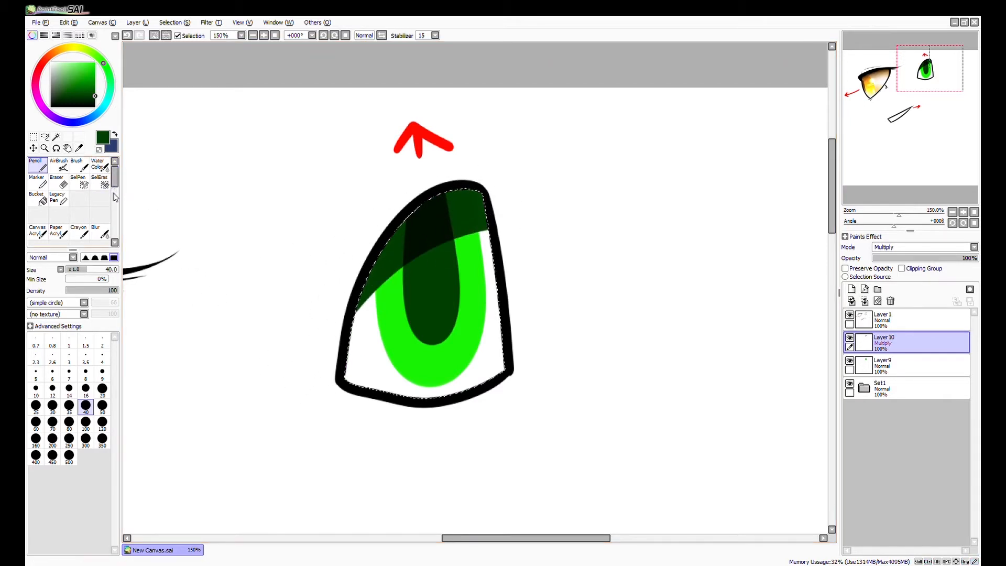
key(ctrl+z)
click(74, 99)
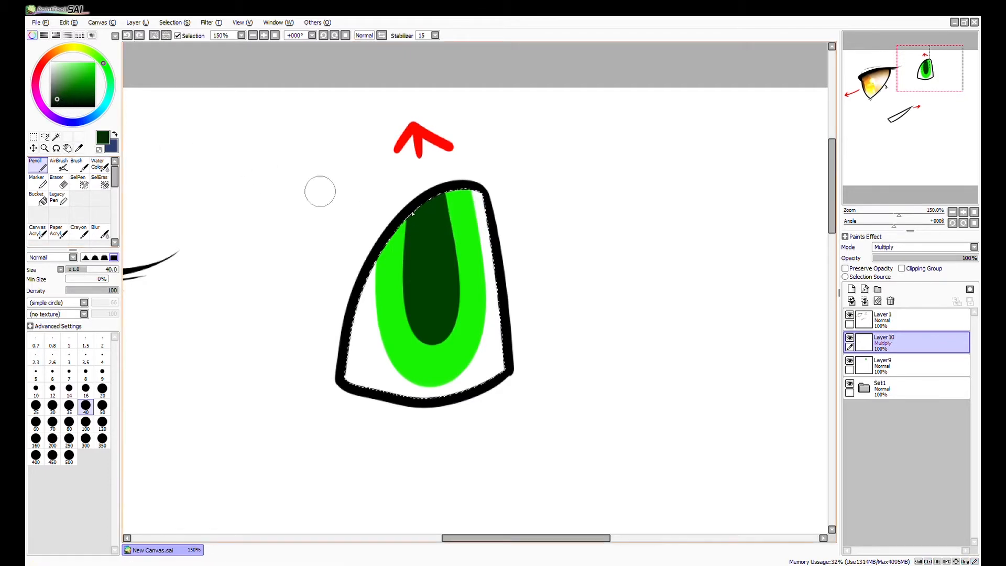
key(ctrl+z)
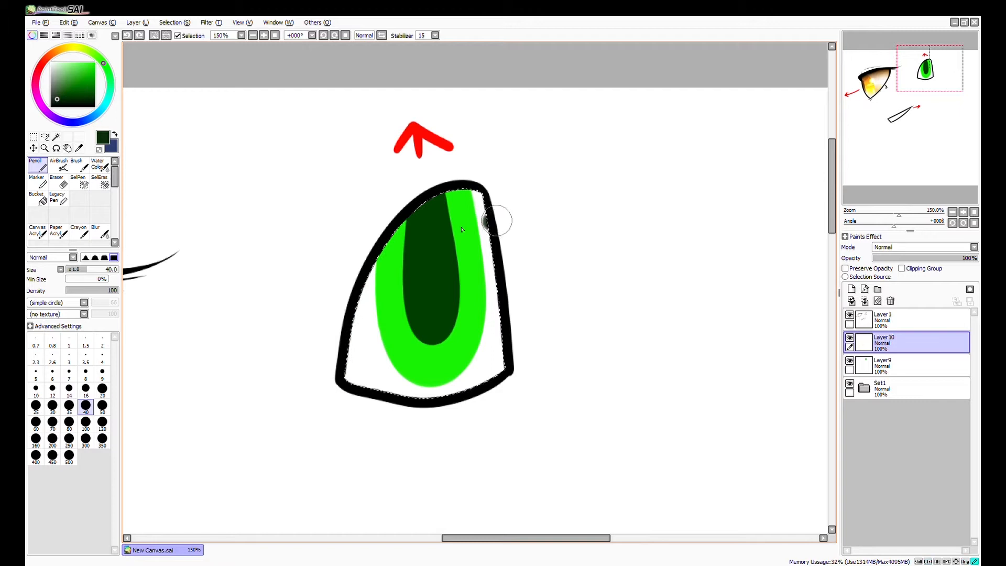
key(ctrl+z)
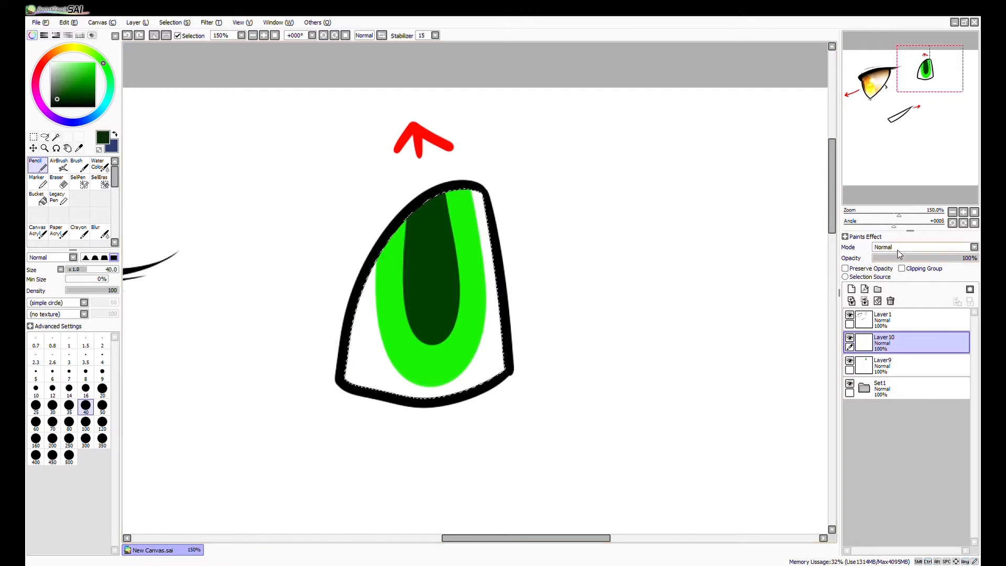
key(ctrl+y)
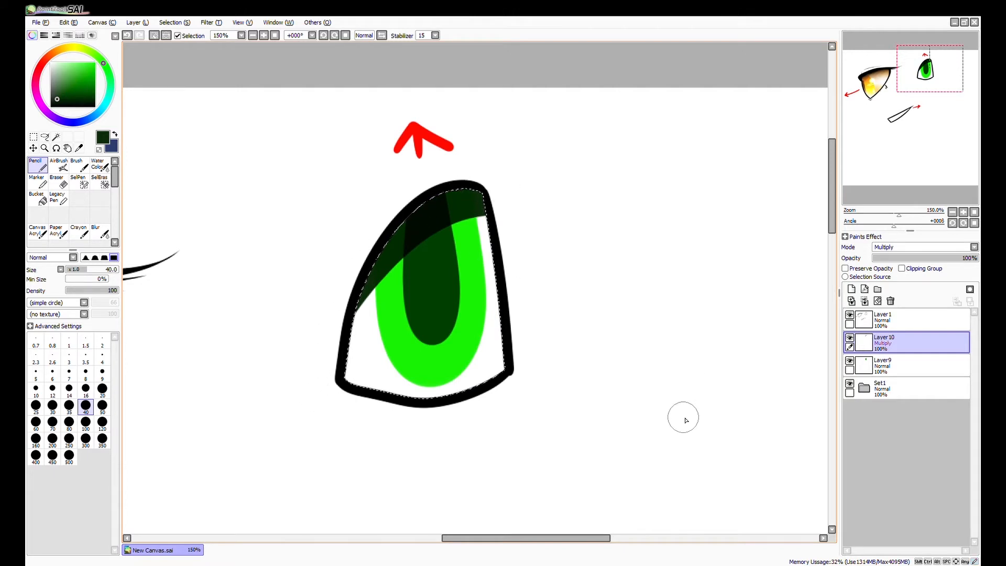
Add a Luminosity layer above the shadow layer and paint white highlight shapes and thin streaks across the green iris.
click(851, 289)
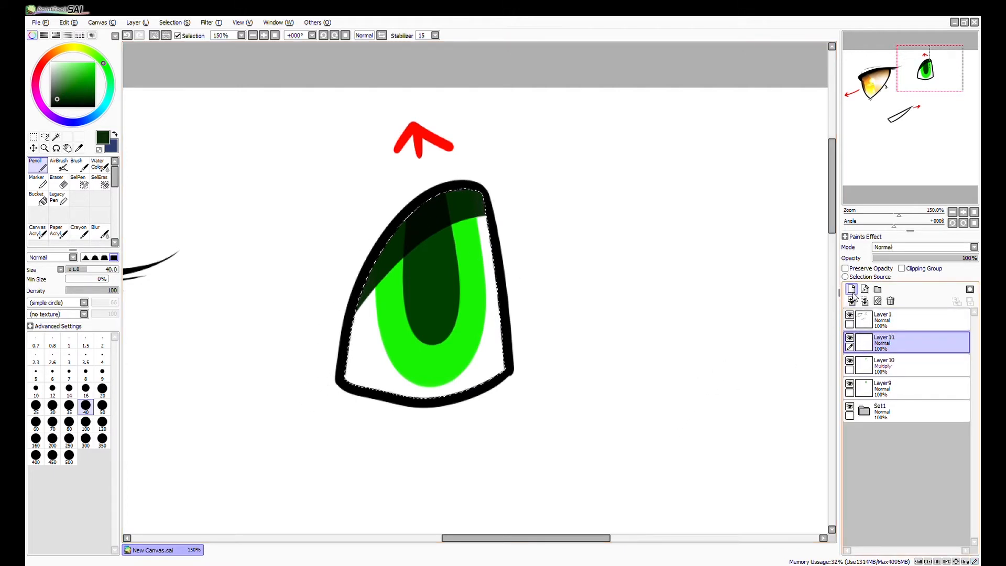
click(892, 291)
drag(78, 86, 51, 62)
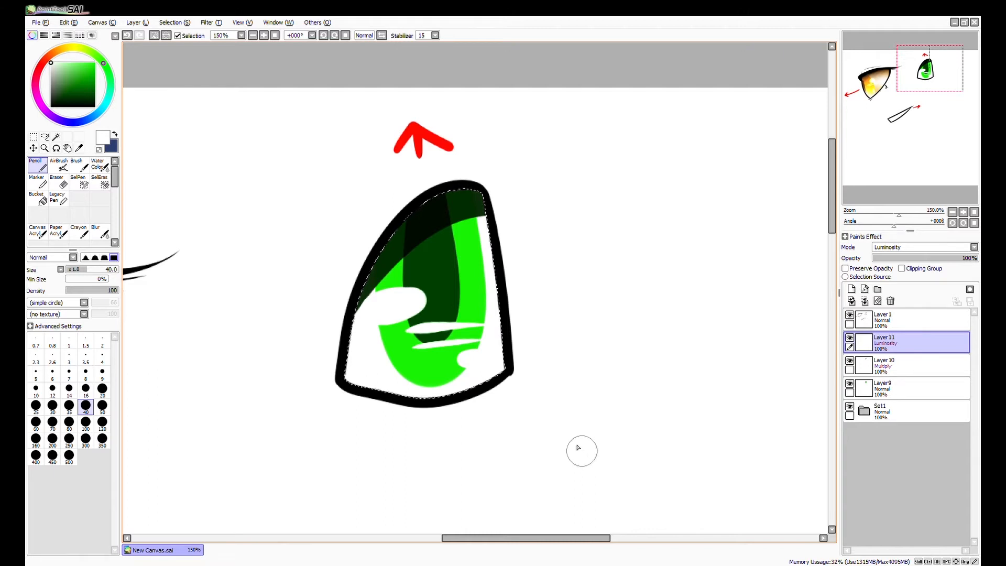
Blend the green eye's shadow on Layer10 and highlights on Layer11 with the Water Color brush at size 40, and clear the selection.
click(98, 166)
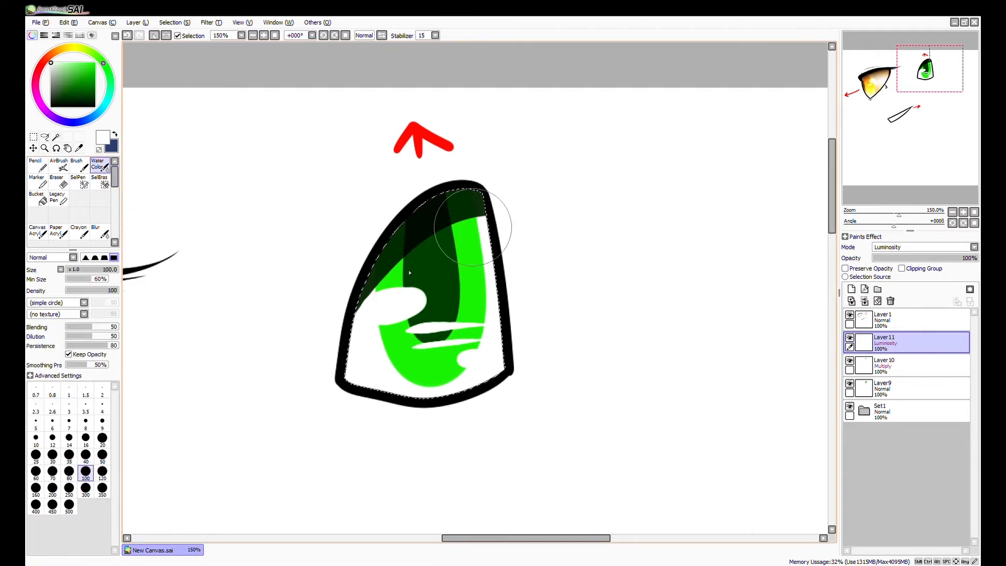
click(85, 456)
click(901, 365)
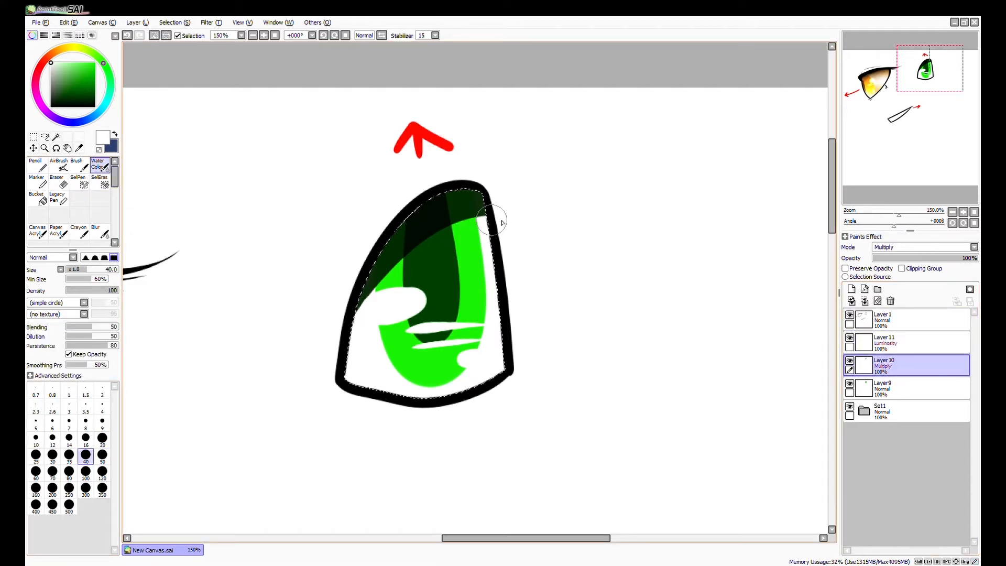
mouse_move(410, 272)
mouse_down()
mouse_move(335, 360)
mouse_move(499, 210)
mouse_move(377, 271)
mouse_move(474, 225)
mouse_move(379, 269)
mouse_move(459, 345)
mouse_move(372, 310)
mouse_move(375, 294)
mouse_move(390, 309)
mouse_move(435, 305)
mouse_move(374, 316)
mouse_move(473, 332)
mouse_move(442, 344)
mouse_move(462, 336)
mouse_move(481, 359)
mouse_up()
click(901, 342)
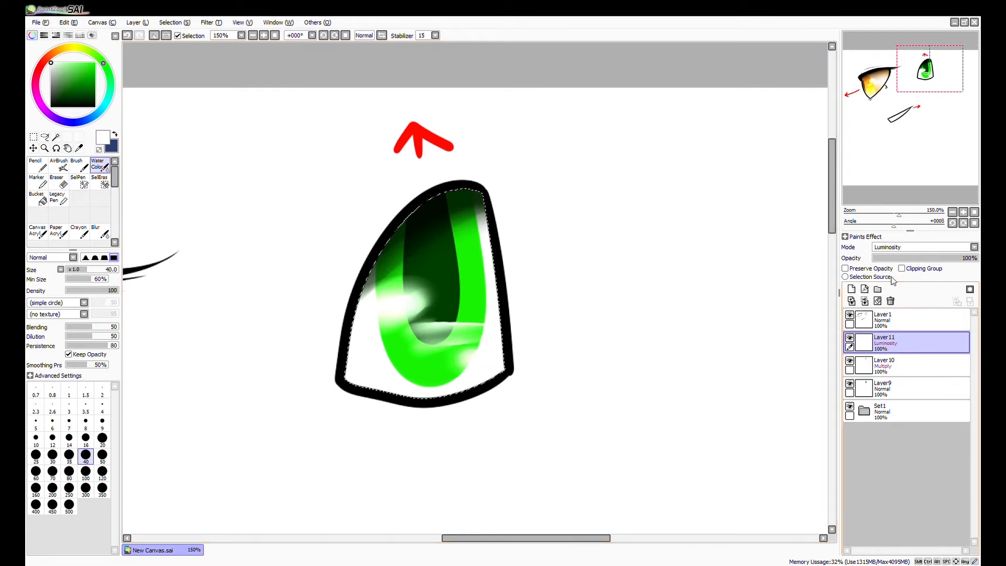
scroll(544, 334, down, 3)
drag(561, 452, 597, 363)
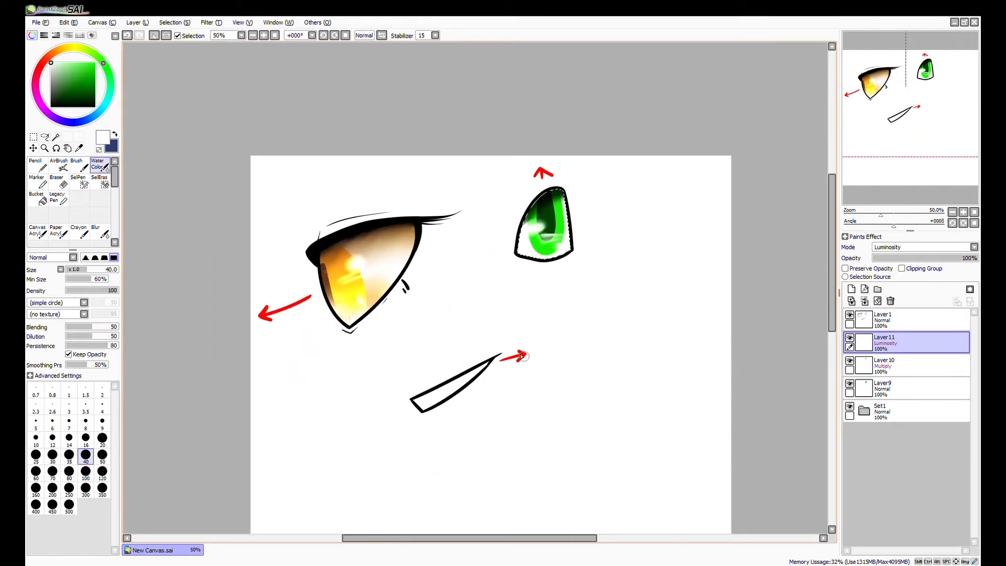
scroll(525, 357, up, 1)
key(ctrl+d)
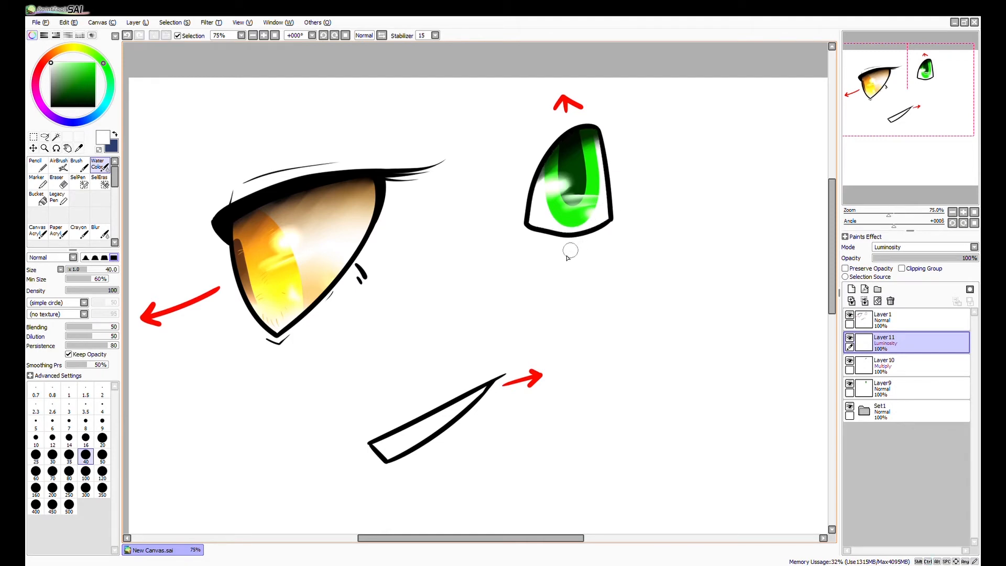
mouse_move(523, 454)
mouse_down()
mouse_move(527, 422)
mouse_move(520, 435)
mouse_up()
Create a layer folder above Layer11, move Layer9 through Layer11 into it in their original order, and collapse it.
click(901, 411)
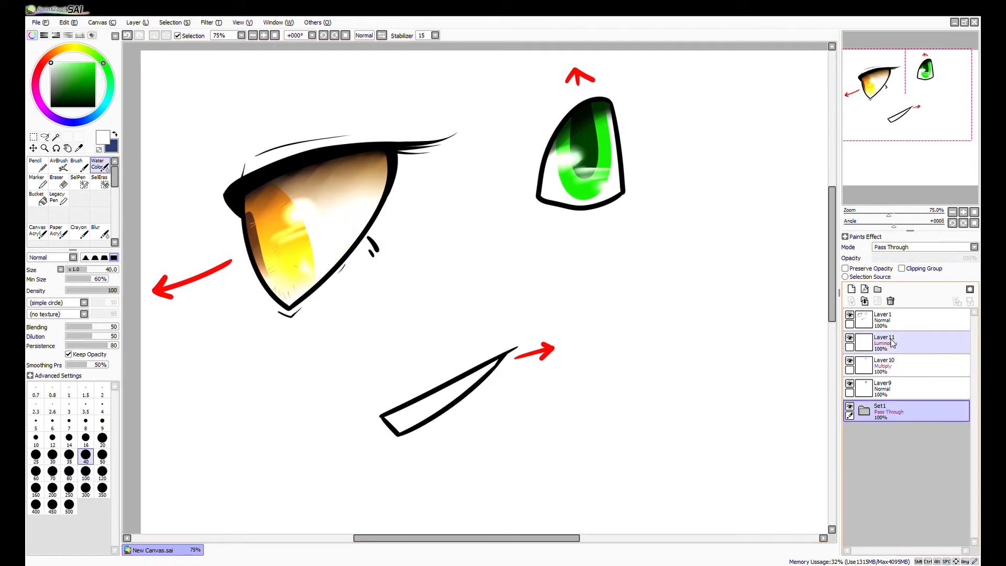
click(883, 341)
drag(652, 398, 694, 330)
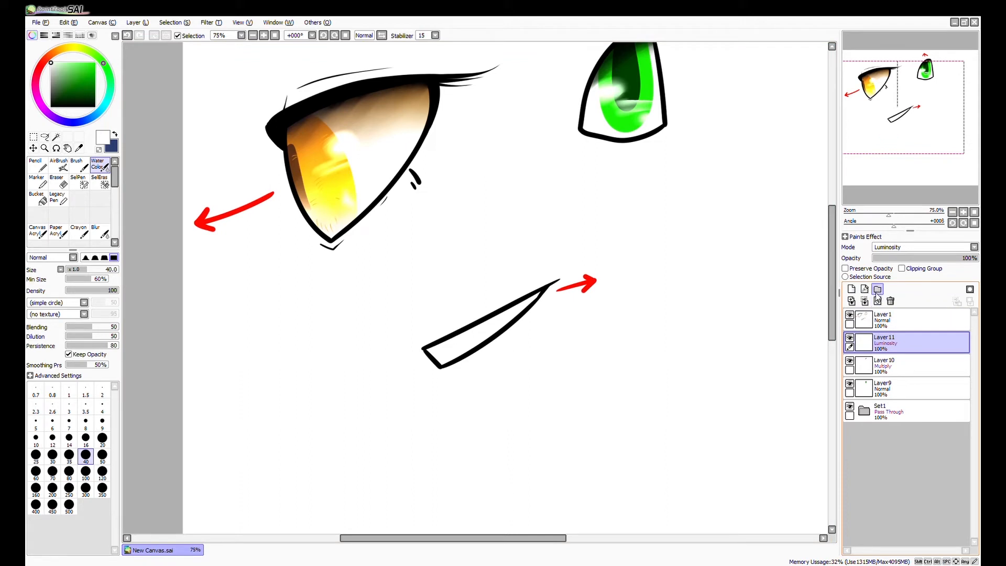
drag(784, 402, 783, 393)
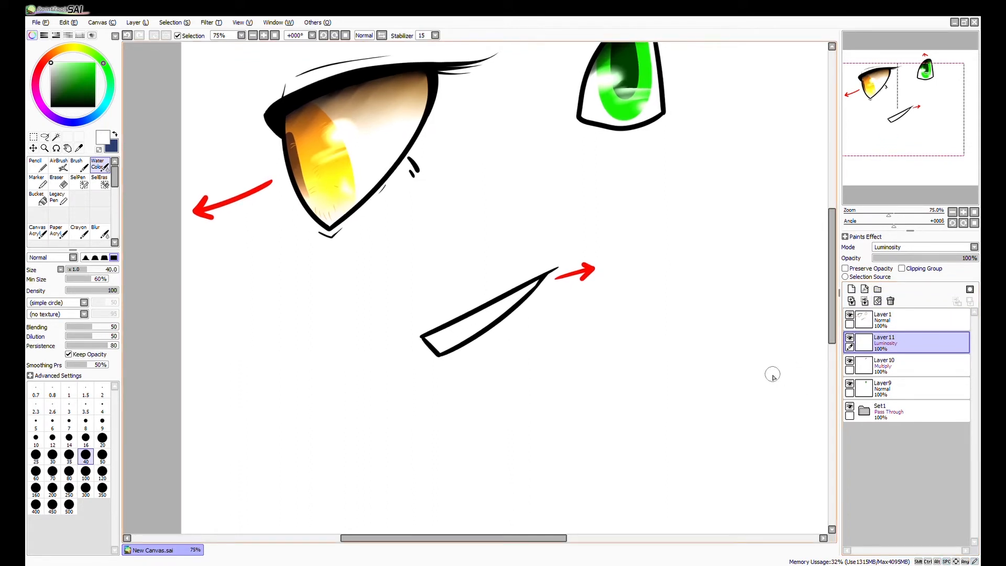
click(877, 288)
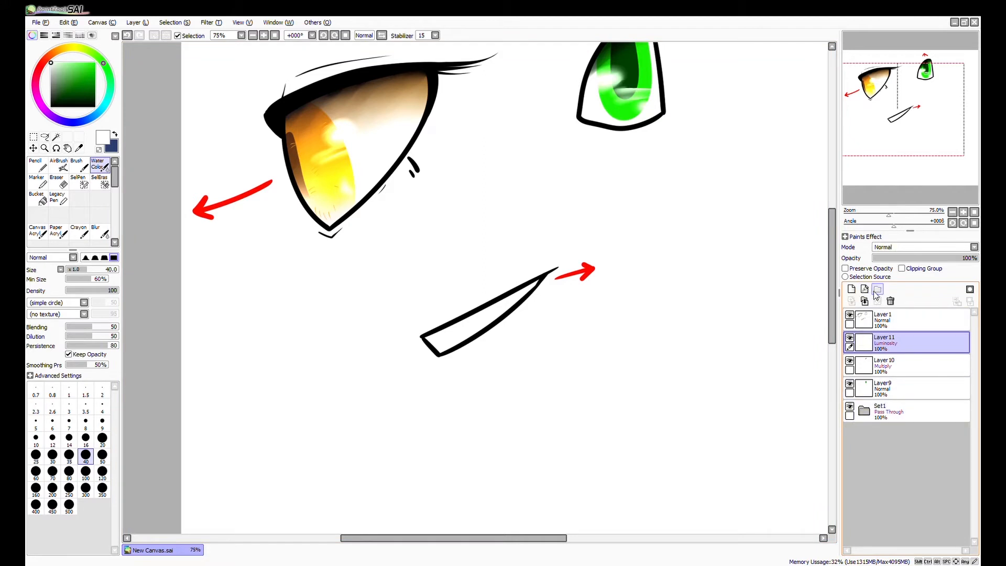
click(889, 257)
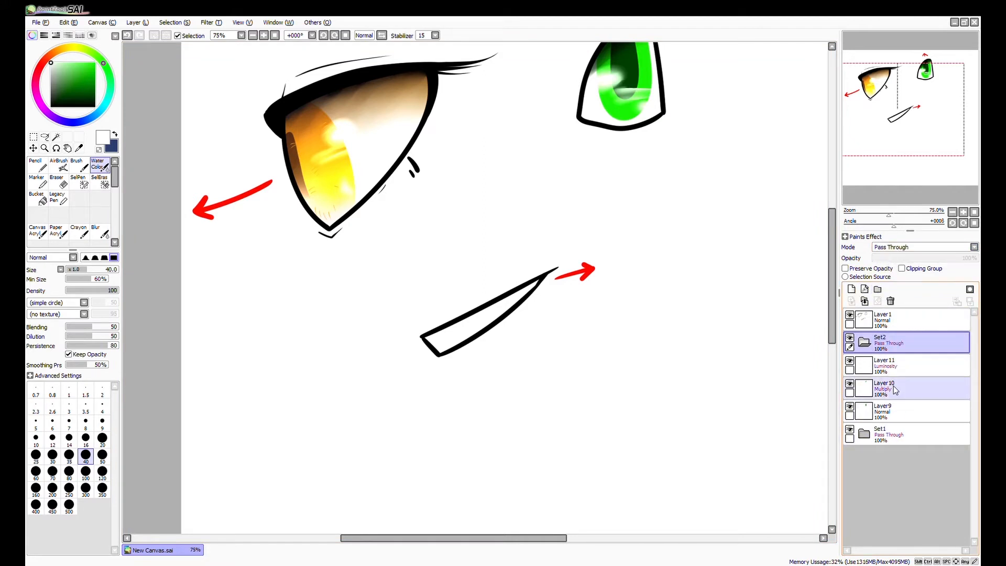
drag(893, 409, 890, 346)
click(863, 342)
Add a new layer below the line art for the third eye and set the Pencil to the outline's black.
click(851, 289)
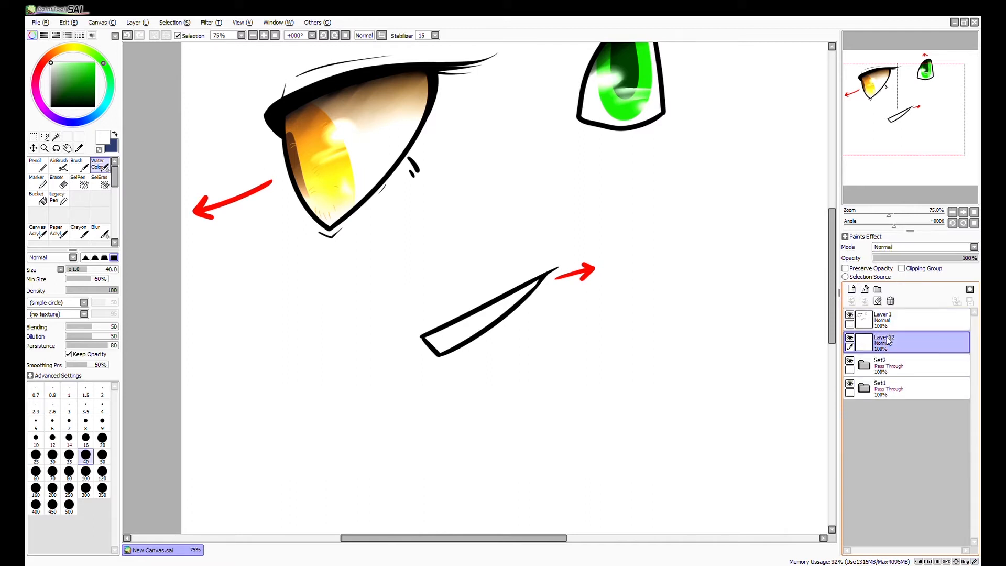
drag(782, 428, 718, 460)
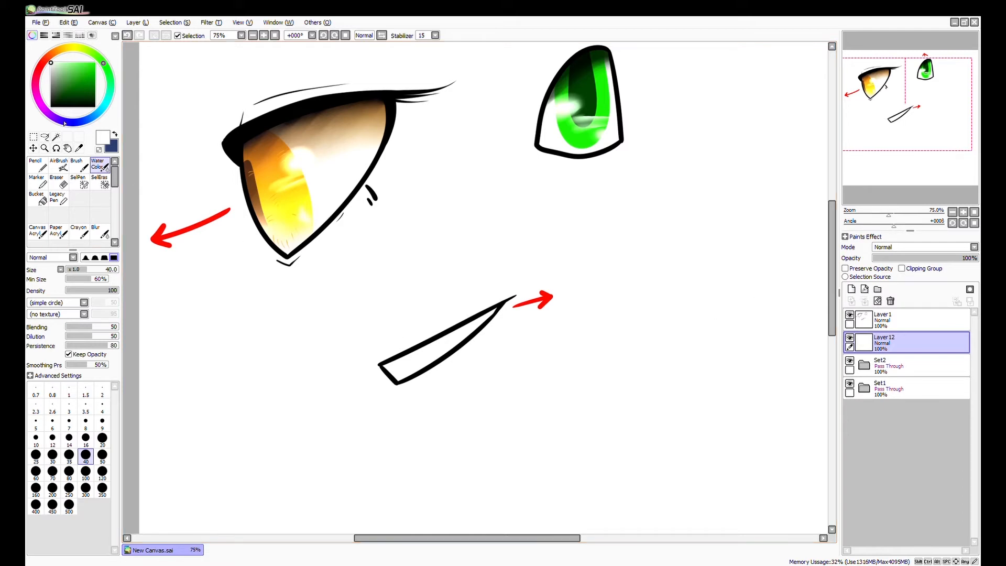
click(57, 136)
click(38, 166)
drag(462, 423, 489, 417)
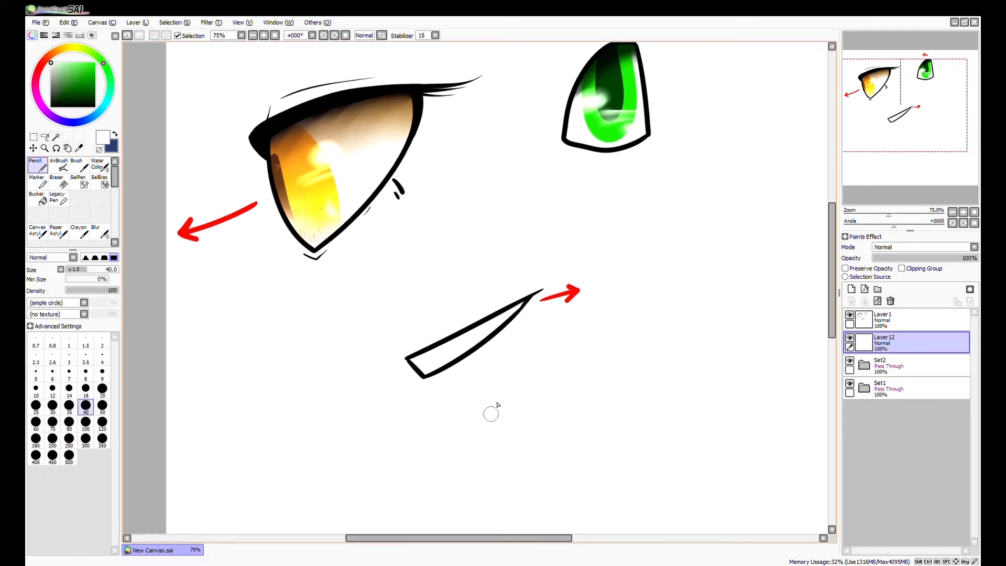
scroll(417, 362, up, 1)
alt+click(425, 361)
scroll(487, 424, up, 1)
drag(453, 403, 497, 447)
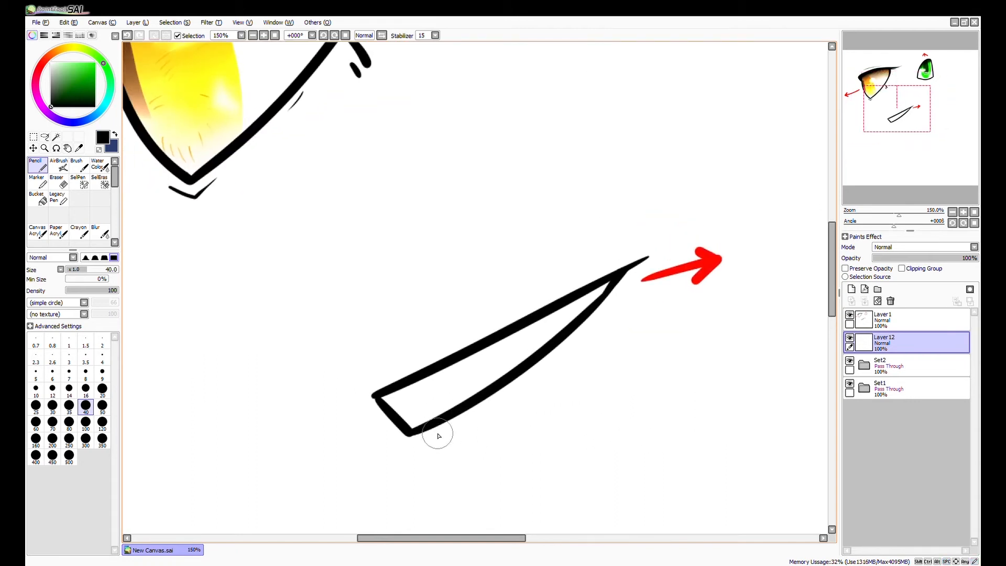
Draw the third eye's thick black upper lash line with curled ends and spikes, plus a corner point and two thin lower lashes.
drag(457, 427, 491, 429)
mouse_move(434, 385)
mouse_down()
mouse_move(413, 396)
mouse_move(447, 379)
mouse_move(361, 415)
mouse_move(438, 384)
mouse_move(420, 393)
mouse_move(424, 377)
mouse_move(438, 384)
mouse_move(404, 397)
mouse_move(440, 383)
mouse_move(394, 388)
mouse_move(465, 390)
mouse_move(451, 389)
mouse_move(467, 384)
mouse_move(461, 378)
mouse_move(431, 382)
mouse_move(492, 372)
mouse_move(461, 380)
mouse_move(473, 368)
mouse_move(459, 380)
mouse_move(473, 343)
mouse_up()
key(ctrl+z)
key(ctrl+z)
key(ctrl+z)
key(ctrl+z)
drag(468, 376, 494, 337)
mouse_move(485, 363)
mouse_down()
mouse_move(496, 368)
mouse_move(529, 311)
mouse_up()
mouse_move(515, 345)
mouse_down()
mouse_move(546, 306)
mouse_move(579, 294)
mouse_up()
drag(571, 310, 714, 218)
key(ctrl+z)
mouse_move(589, 303)
mouse_down()
mouse_move(730, 195)
mouse_move(707, 246)
mouse_move(695, 178)
mouse_up()
key(ctrl+z)
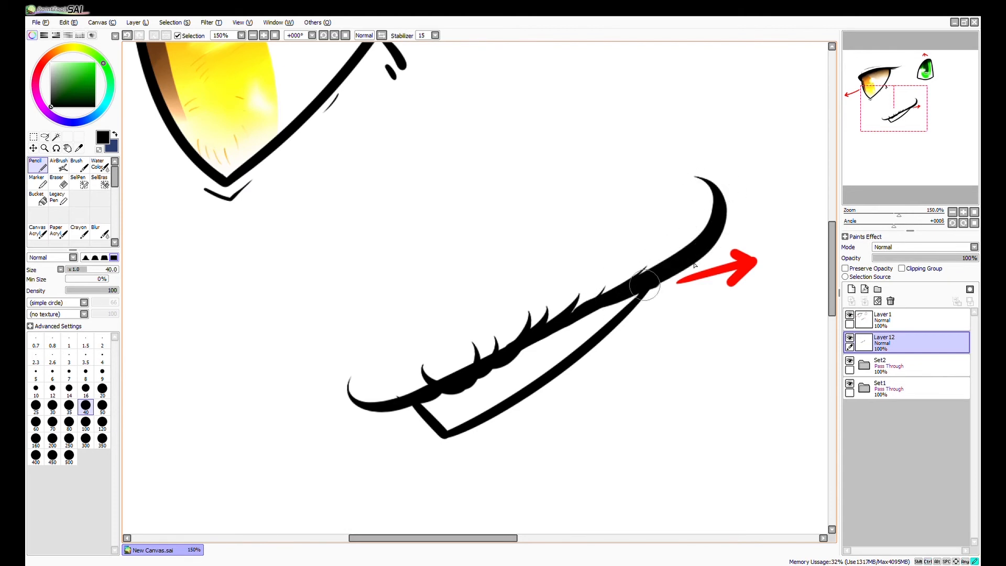
drag(445, 433, 433, 453)
mouse_move(530, 392)
mouse_down()
mouse_move(598, 392)
mouse_move(598, 367)
mouse_up()
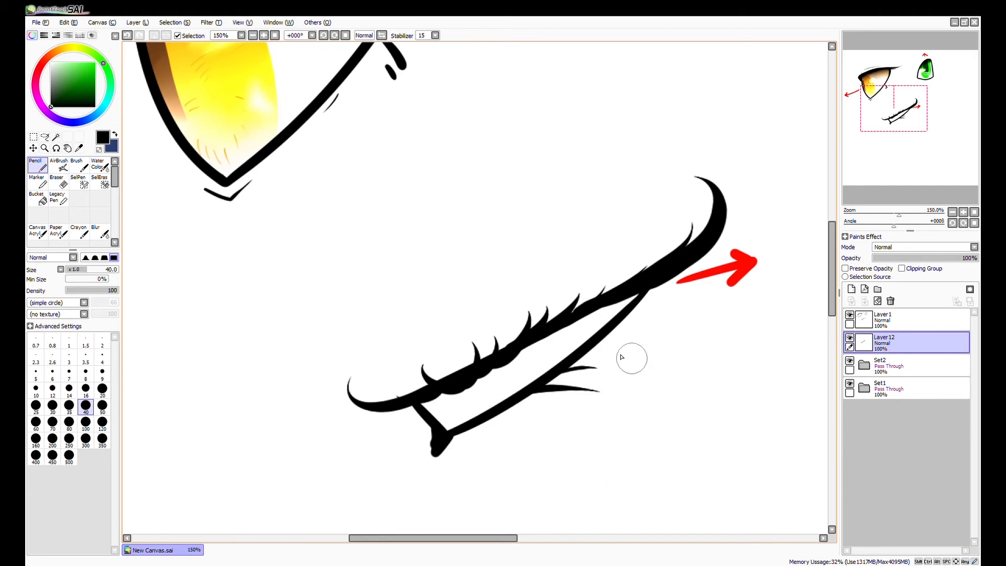
Fill the narrow outer end of the third eye with black as the iris and add small black strokes along its inner edge.
mouse_move(541, 336)
mouse_down()
mouse_move(557, 373)
mouse_move(549, 361)
mouse_move(644, 289)
mouse_move(550, 341)
mouse_move(574, 352)
mouse_up()
key(ctrl+z)
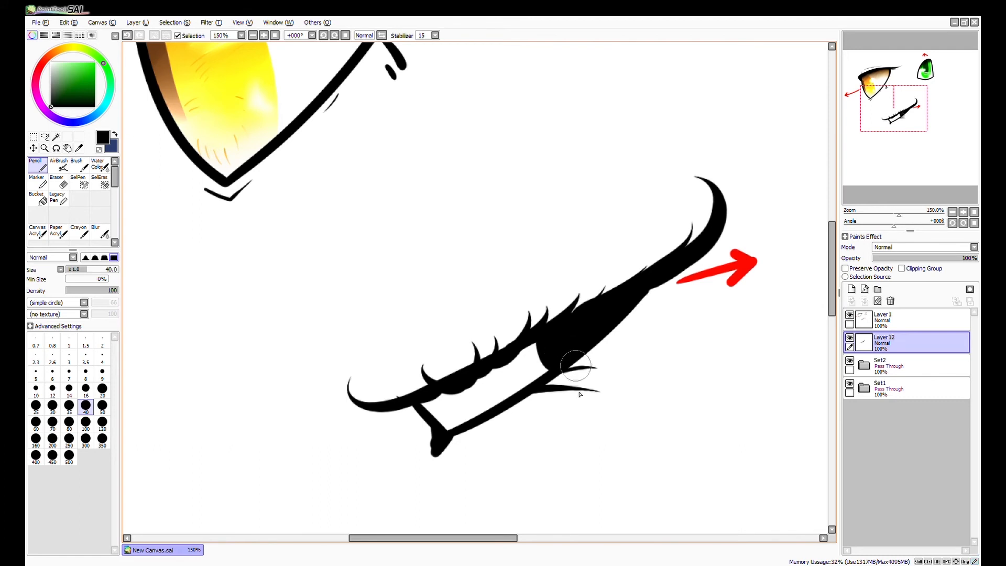
scroll(616, 422, down, 1)
drag(639, 434, 565, 431)
scroll(506, 385, up, 2)
drag(516, 349, 496, 364)
drag(512, 358, 497, 364)
key(ctrl+z)
key(ctrl+z)
drag(511, 359, 509, 376)
drag(519, 374, 523, 380)
Add a tall lash near the third eye's inner corner, a thin crease line above the eye and a short line below it.
scroll(597, 423, down, 2)
drag(716, 468, 644, 443)
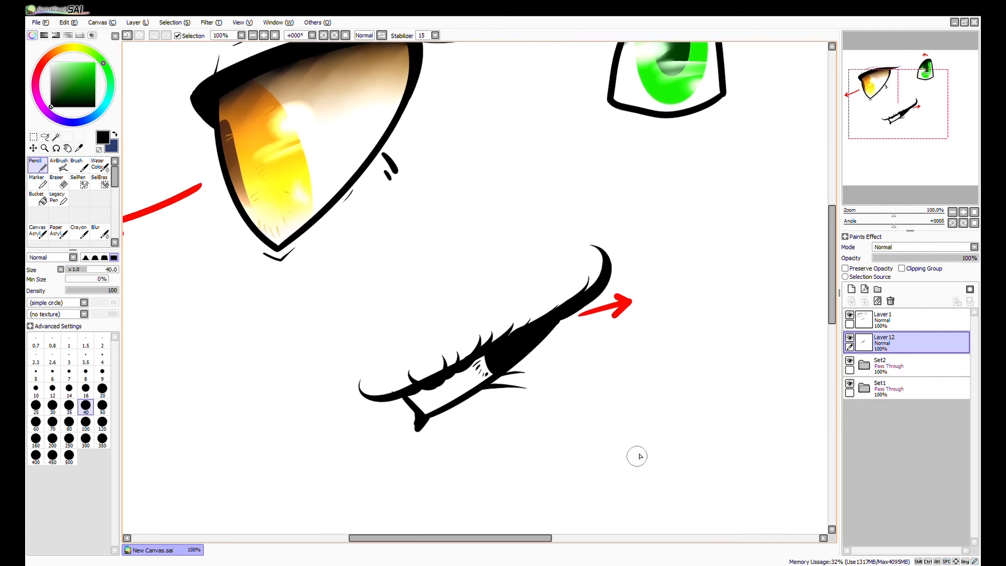
scroll(636, 458, down, 1)
mouse_move(701, 467)
mouse_down()
mouse_move(649, 460)
mouse_move(583, 377)
mouse_up()
scroll(583, 378, up, 3)
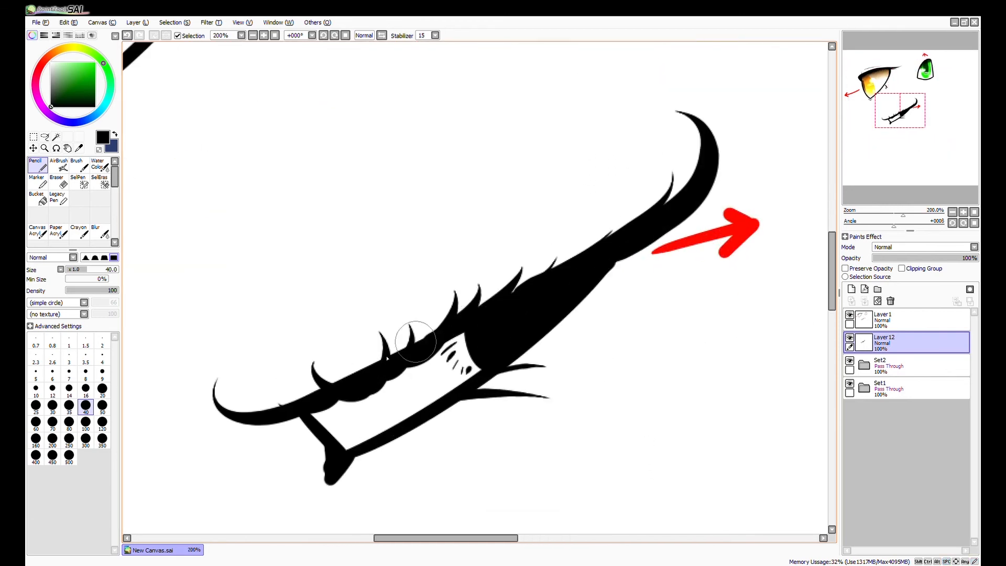
scroll(583, 378, down, 1)
drag(338, 315, 467, 226)
key(ctrl+z)
drag(343, 294, 470, 222)
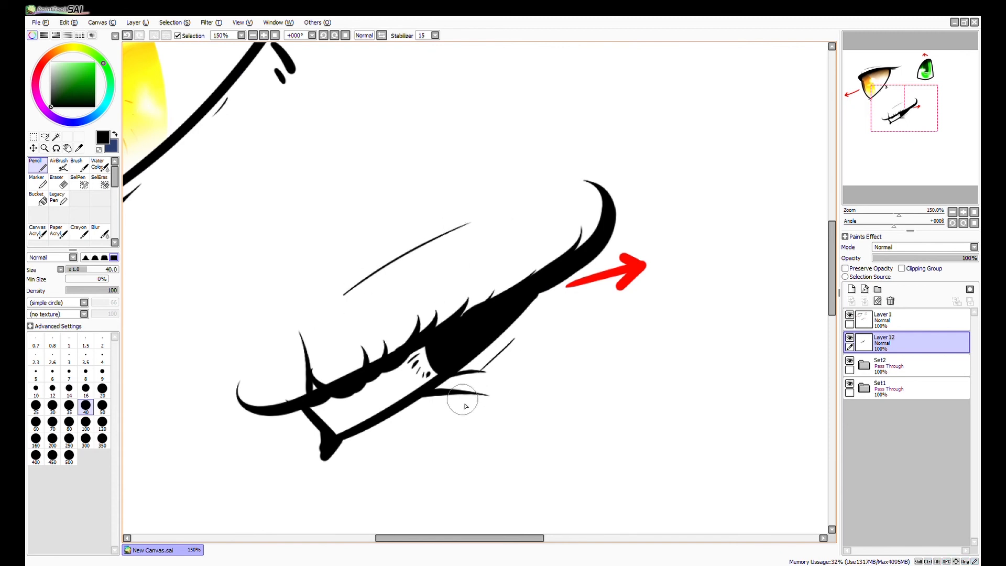
scroll(465, 404, down, 3)
scroll(535, 468, down, 1)
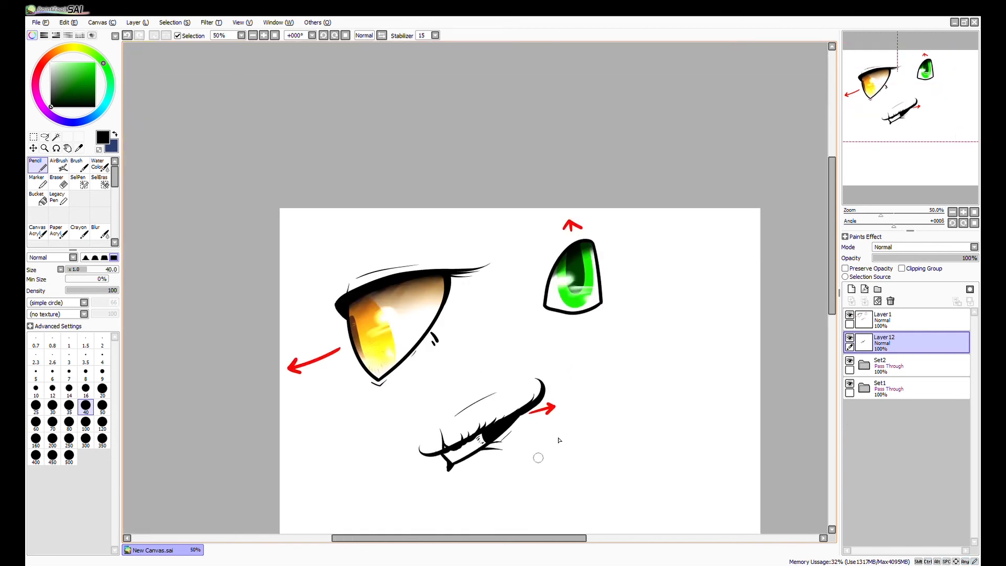
drag(539, 458, 606, 368)
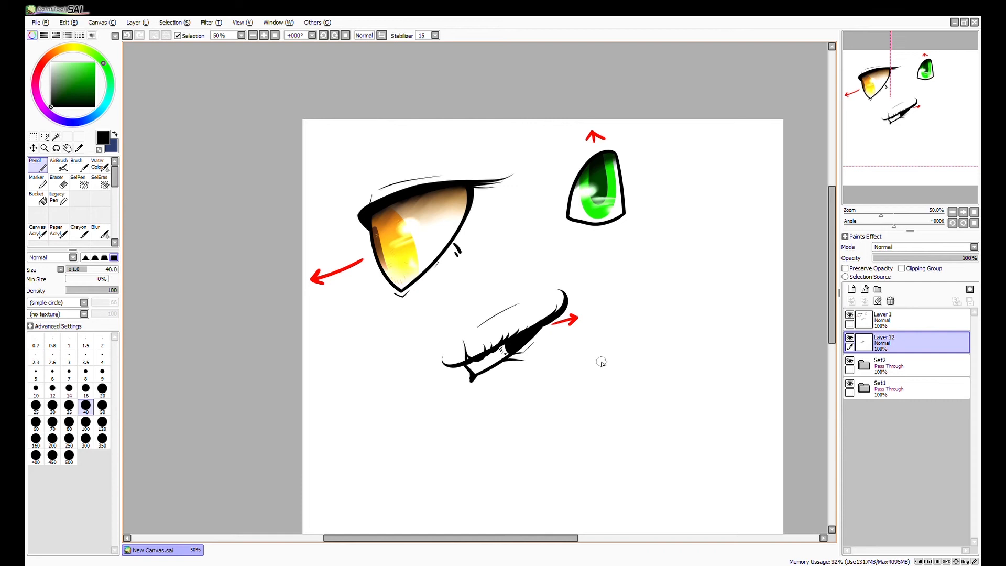